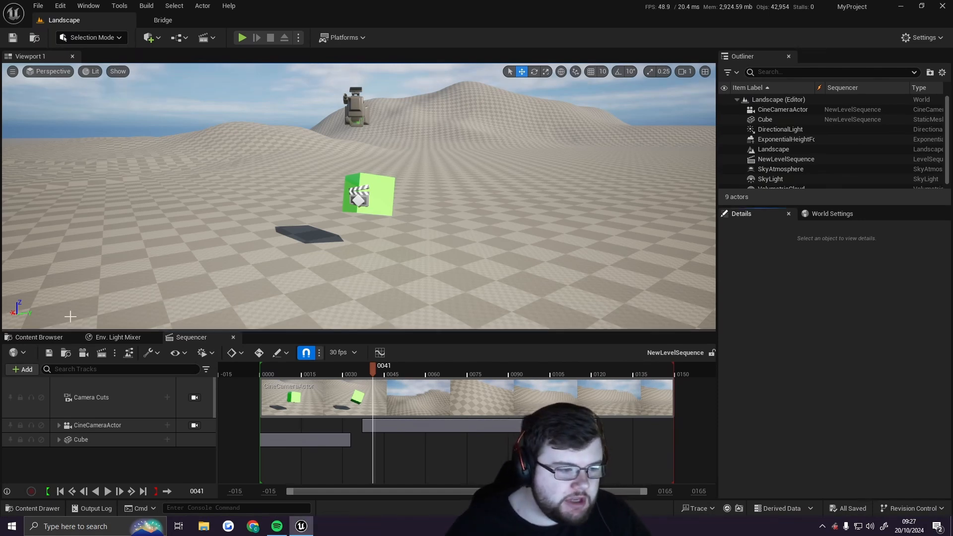
Create a new material in the Content folder and name it MM_Landscape
left_click(37, 336)
left_click(426, 440)
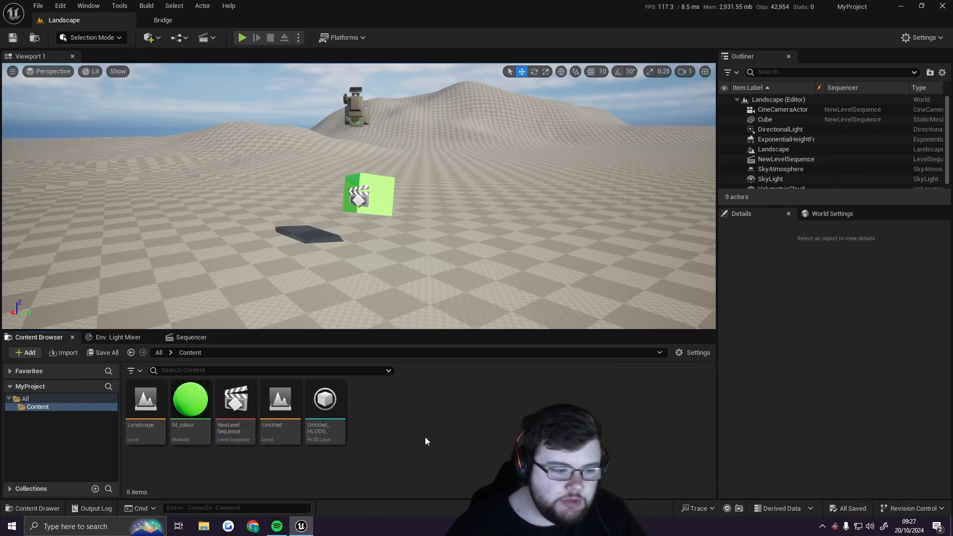
right_click(457, 422)
mouse_move(477, 398)
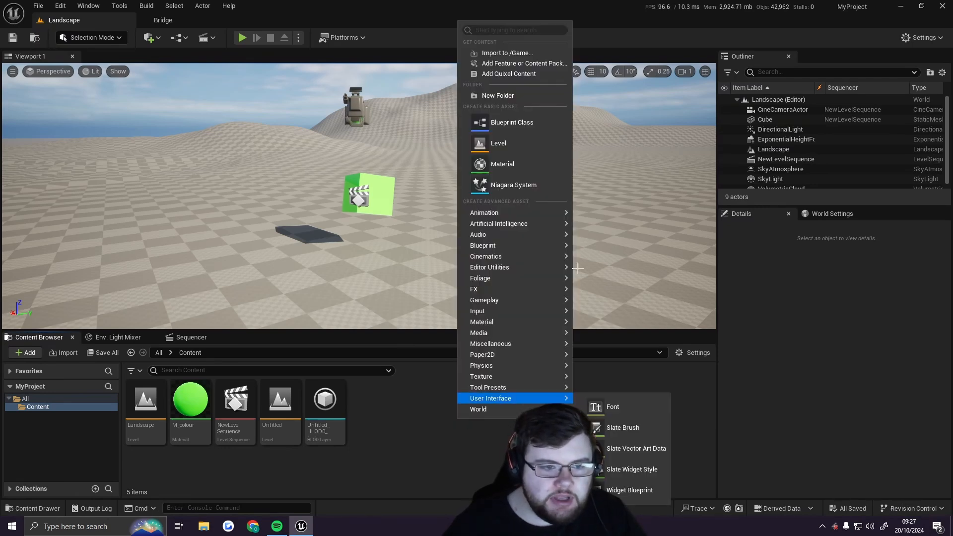
left_click(516, 171)
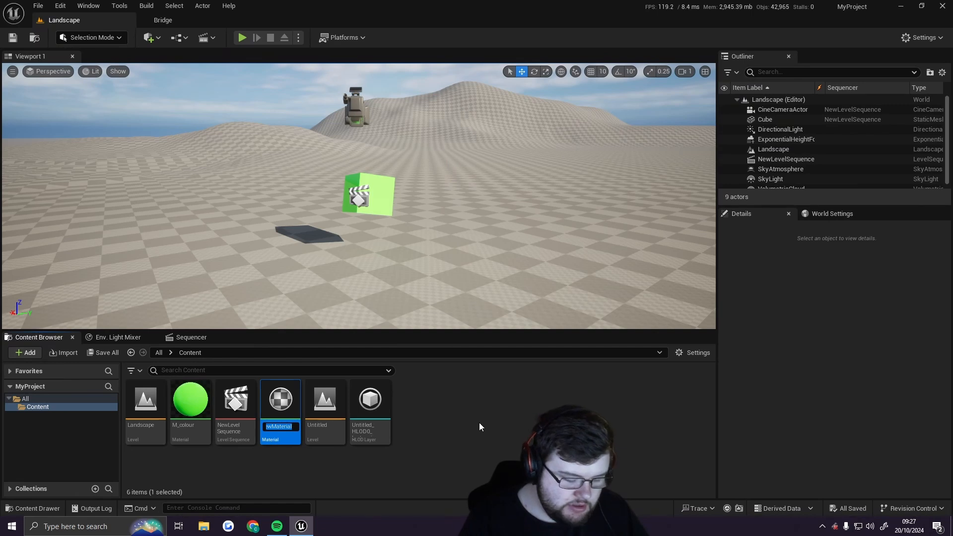
type("MM")
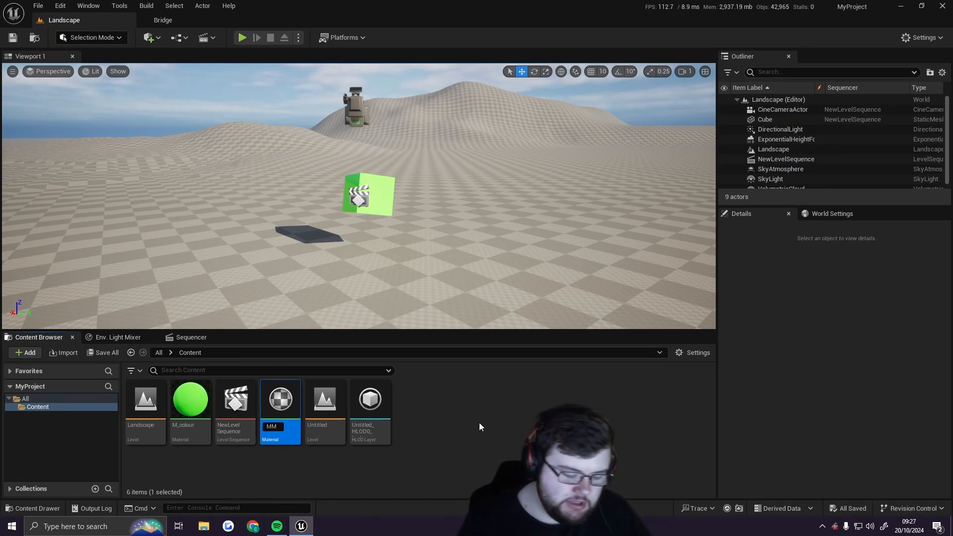
type("_")
key("BackSpace")
key("BackSpace")
key("BackSpace")
type("Landscape")
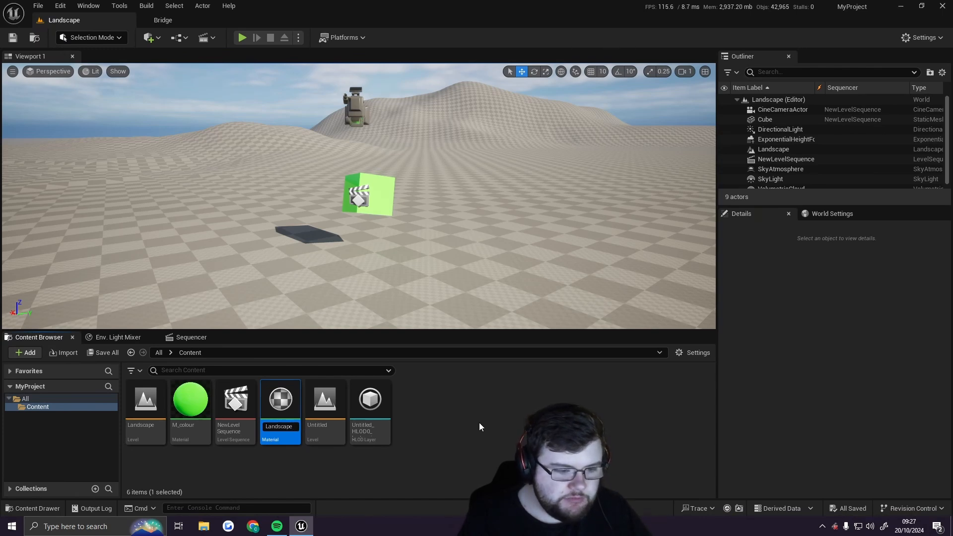
key("Return")
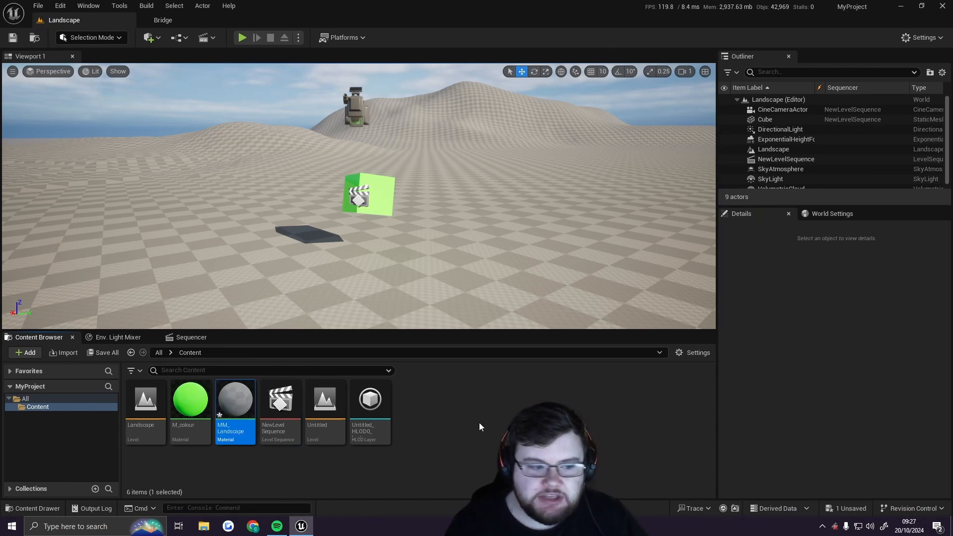
Open MM_Landscape in the material editor and dock its window as a main editor tab
left_click(425, 415)
double_click(242, 411)
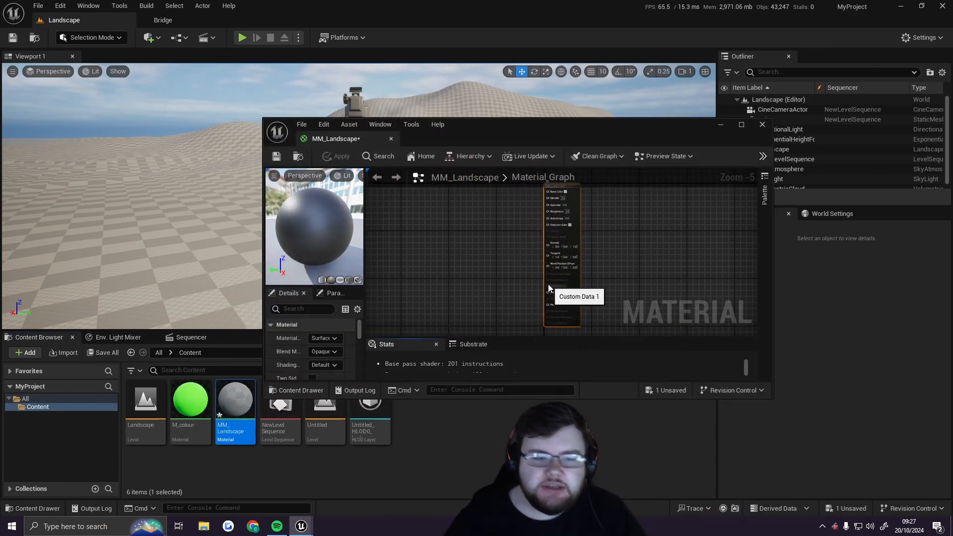
left_click_drag(335, 138, 276, 20)
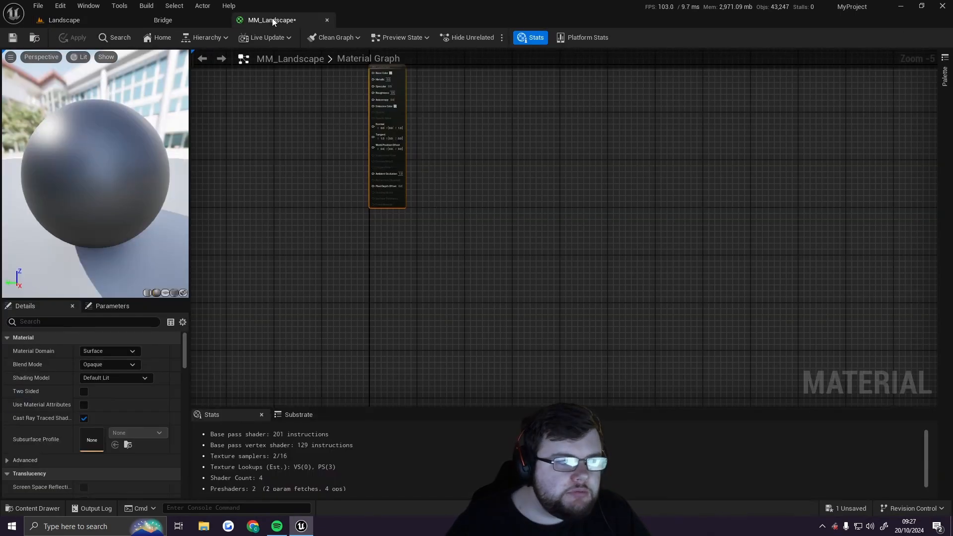
Add a Landscape Layer Blend node to the graph, placing it to the left of the material output node
right_click_drag(350, 128, 445, 213)
scroll(446, 213, "up", 5)
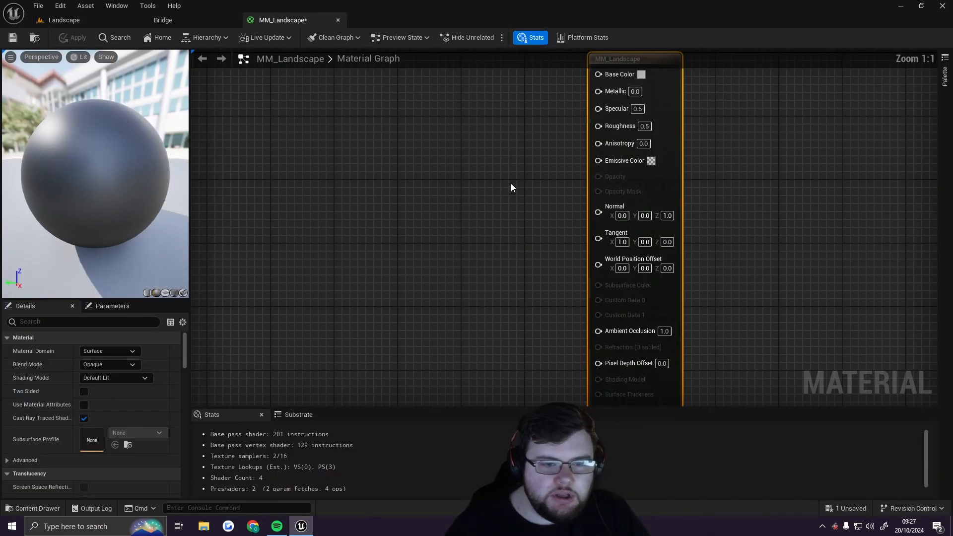
right_click_drag(511, 183, 462, 217)
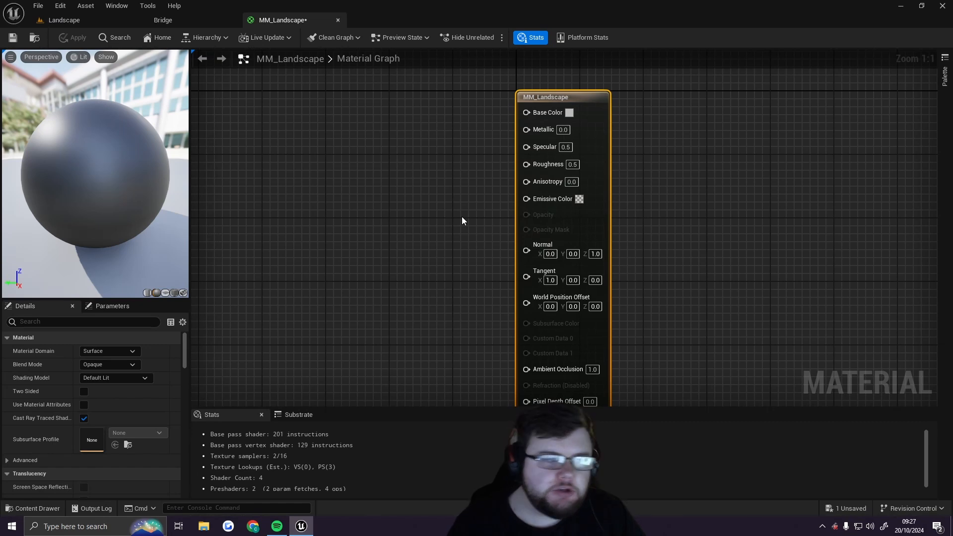
right_click_drag(403, 199, 446, 207)
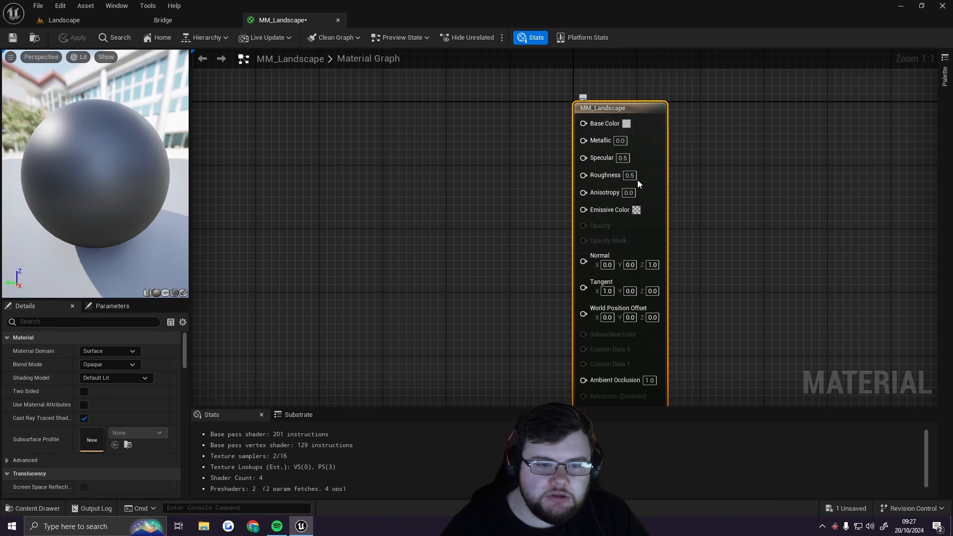
right_click_drag(726, 275, 730, 233)
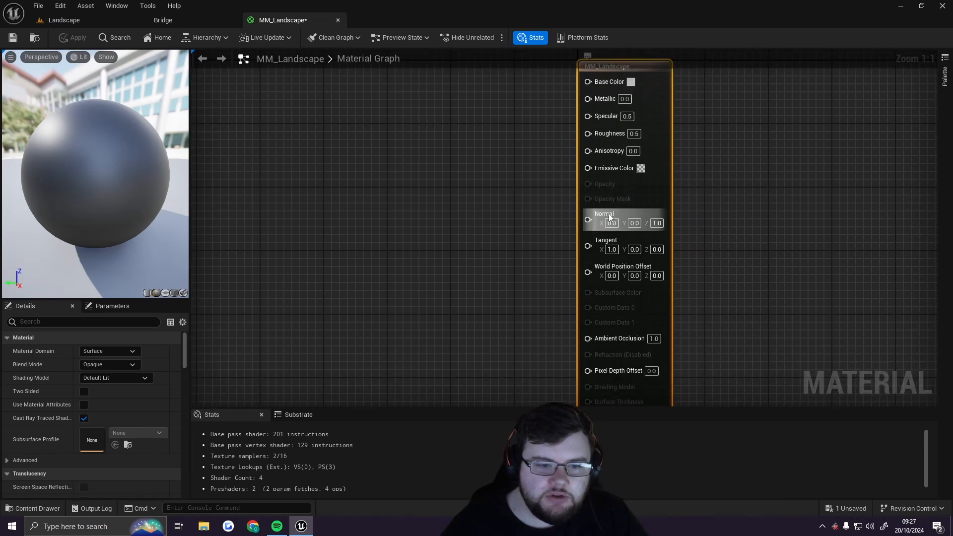
right_click_drag(425, 168, 440, 217)
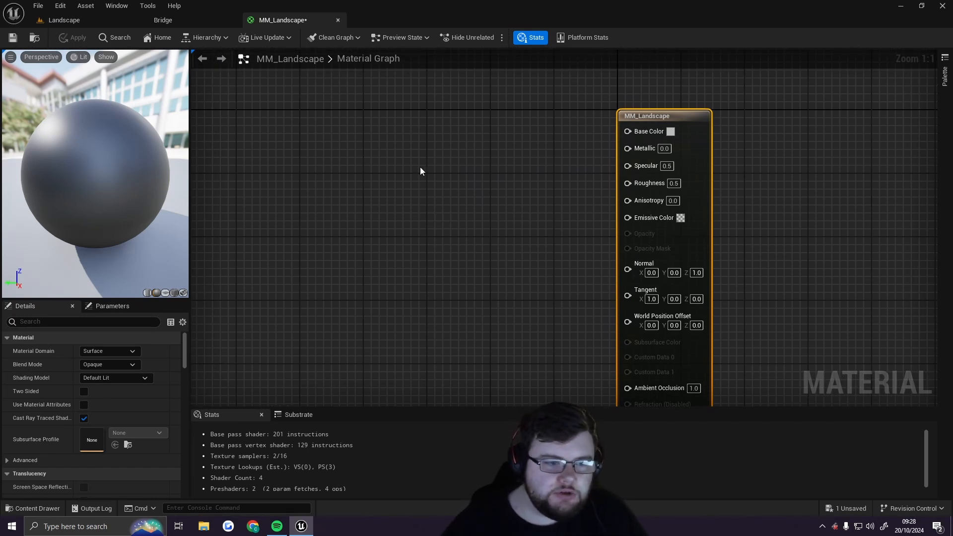
right_click(405, 170)
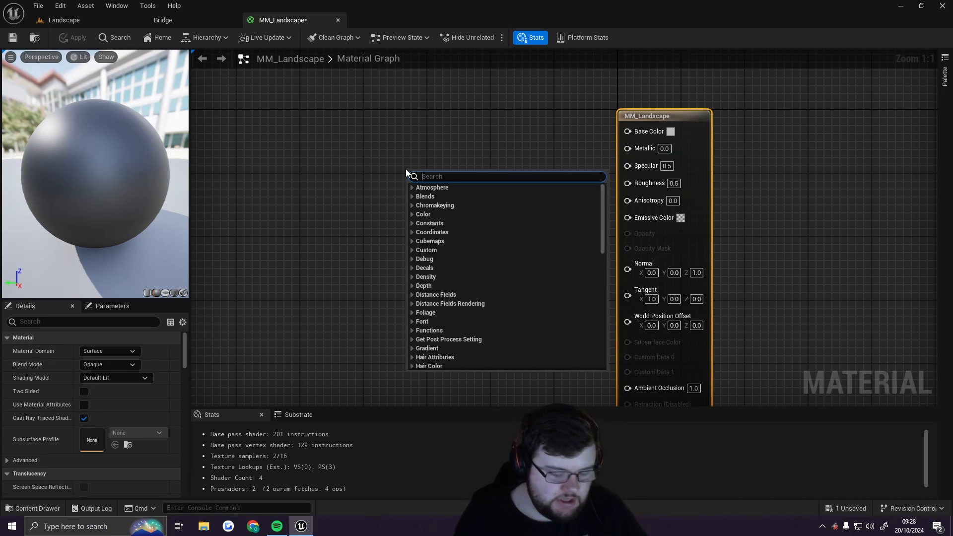
type("landscape")
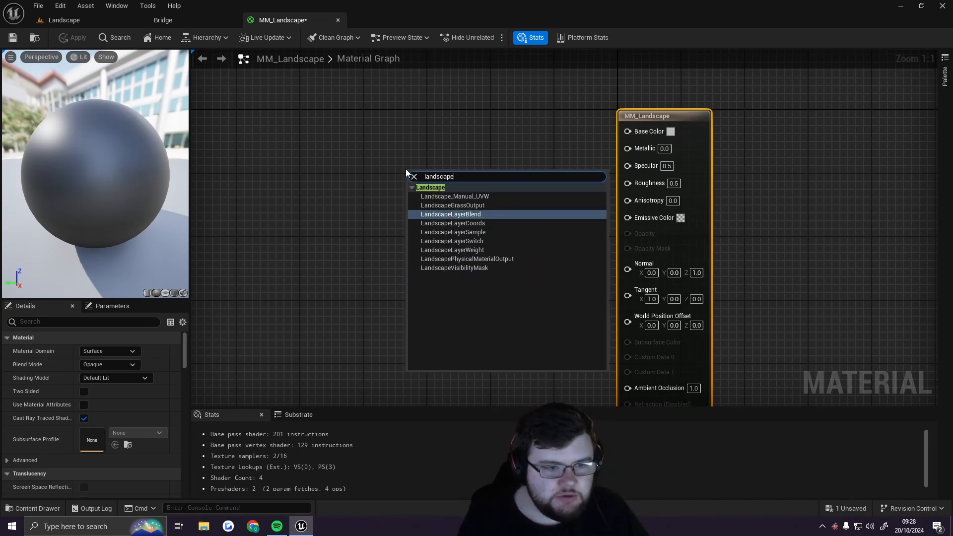
left_click(462, 217)
left_click_drag(444, 178, 426, 148)
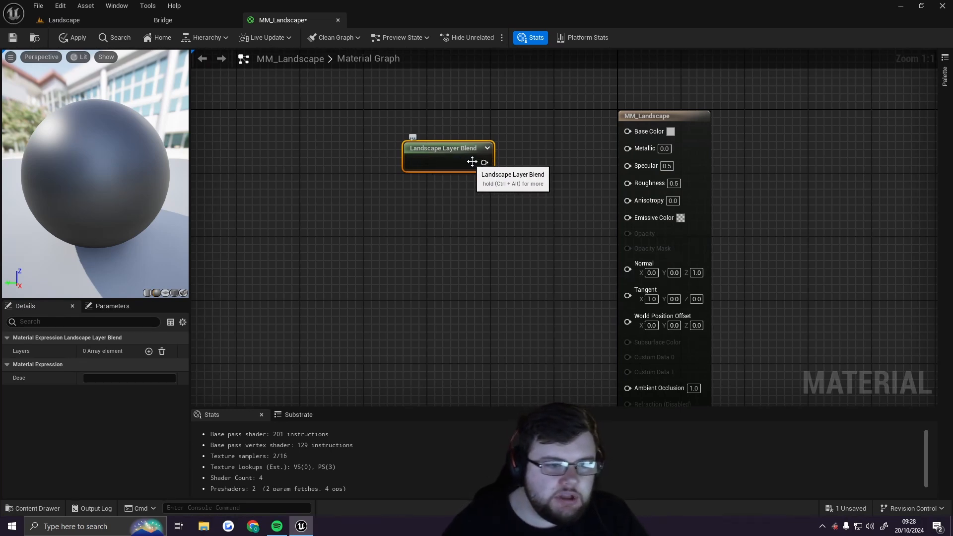
left_click_drag(441, 162, 449, 154)
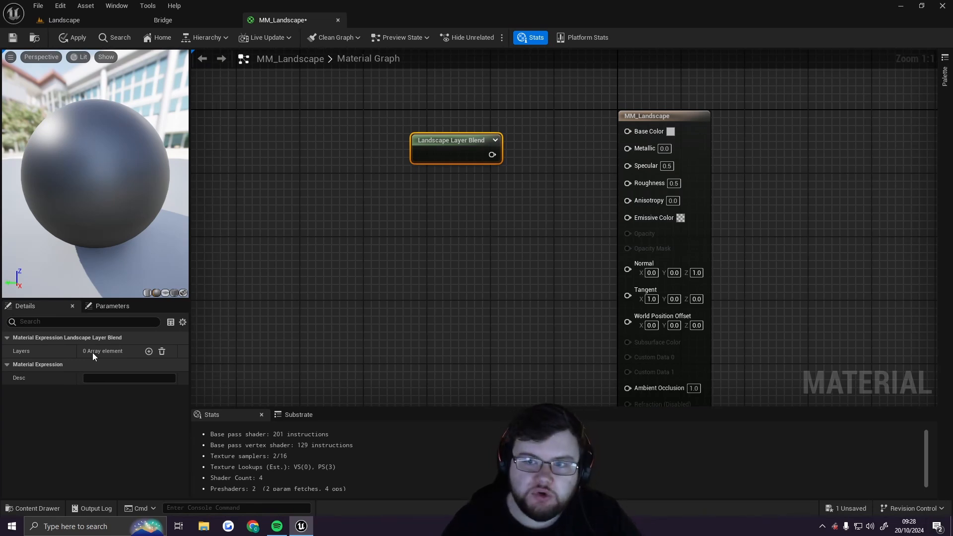
Add three layer elements to the Landscape Layer Blend node
left_click(149, 352)
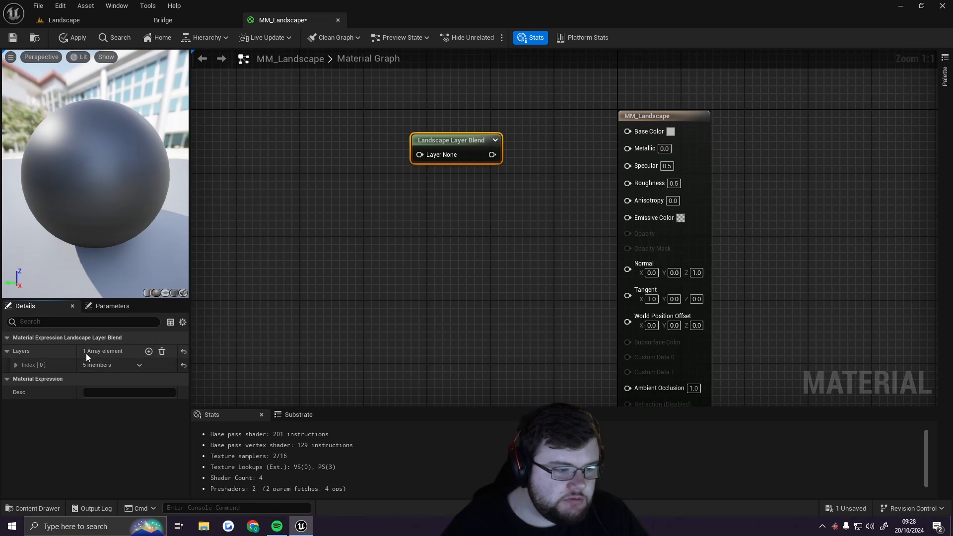
left_click(148, 351)
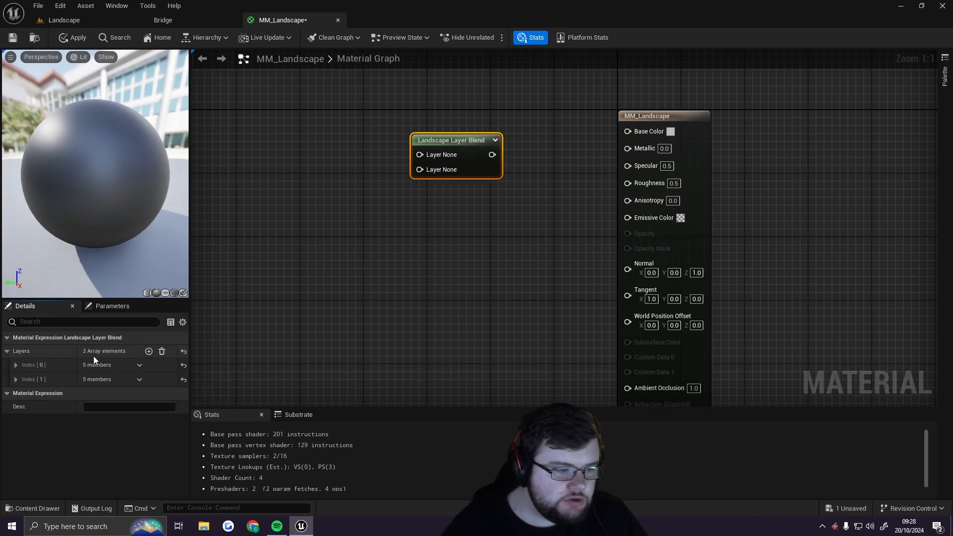
left_click(149, 352)
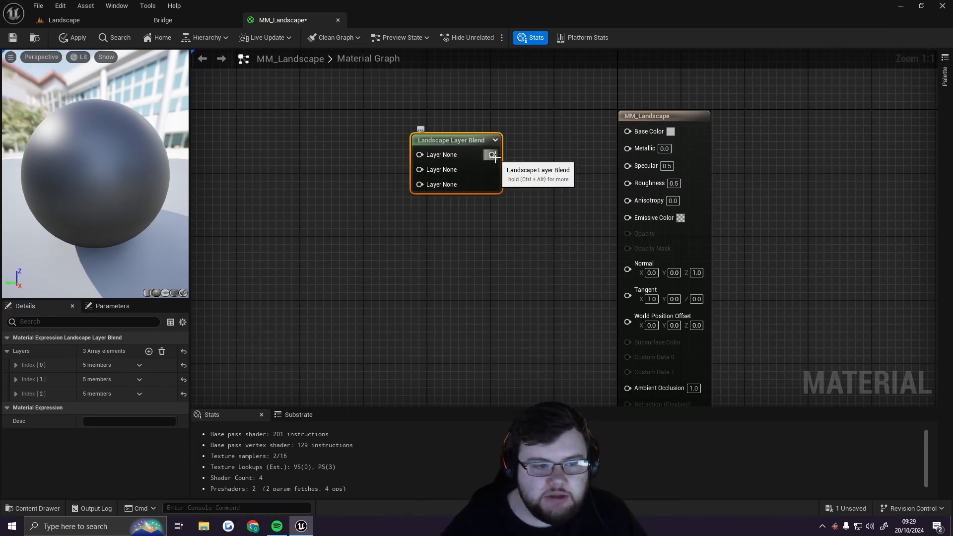
Name the first layer of the blend node Grass
left_click(15, 365)
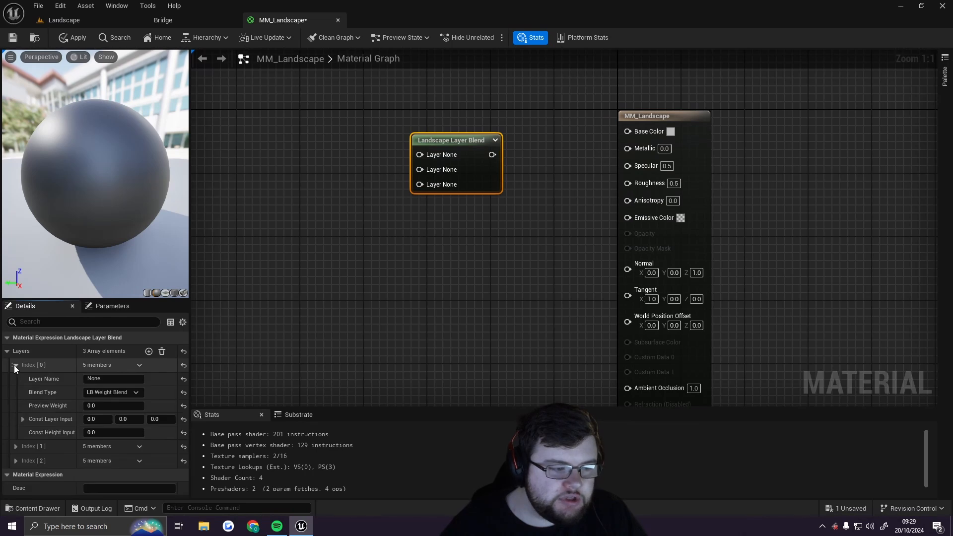
left_click(22, 365)
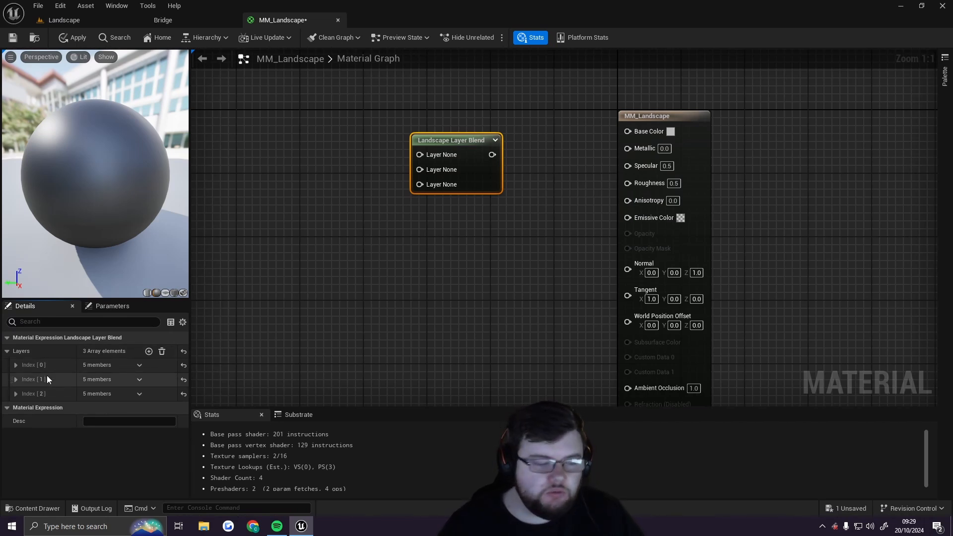
left_click(16, 365)
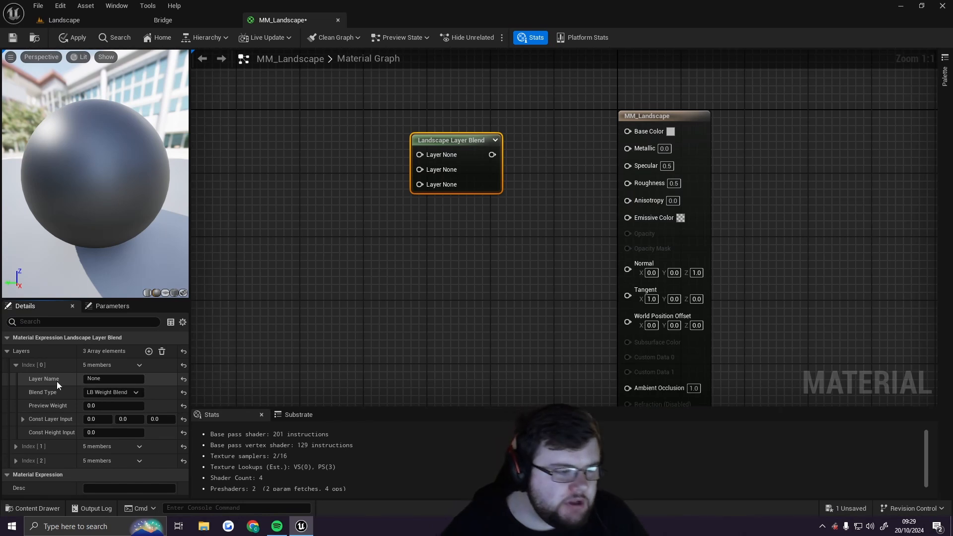
left_click(119, 380)
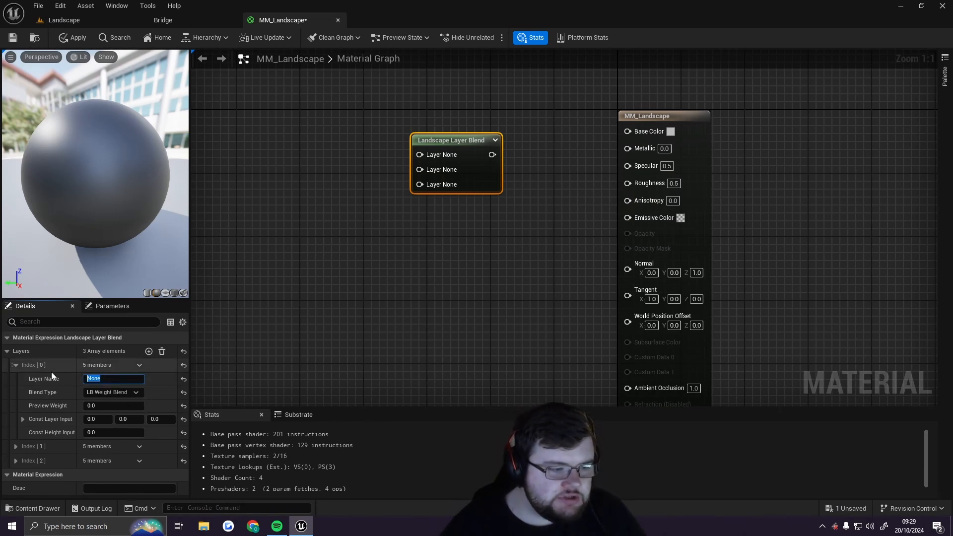
type("Grass")
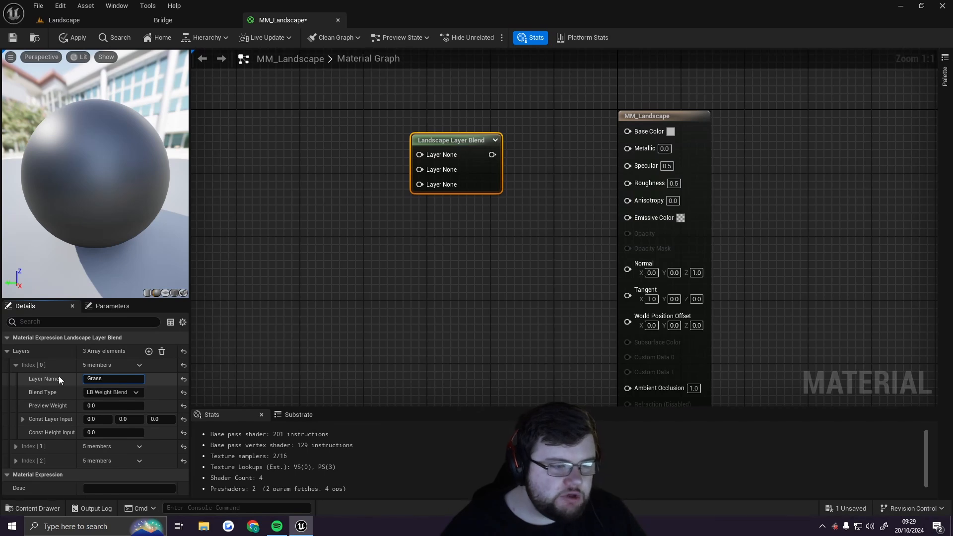
key("Return")
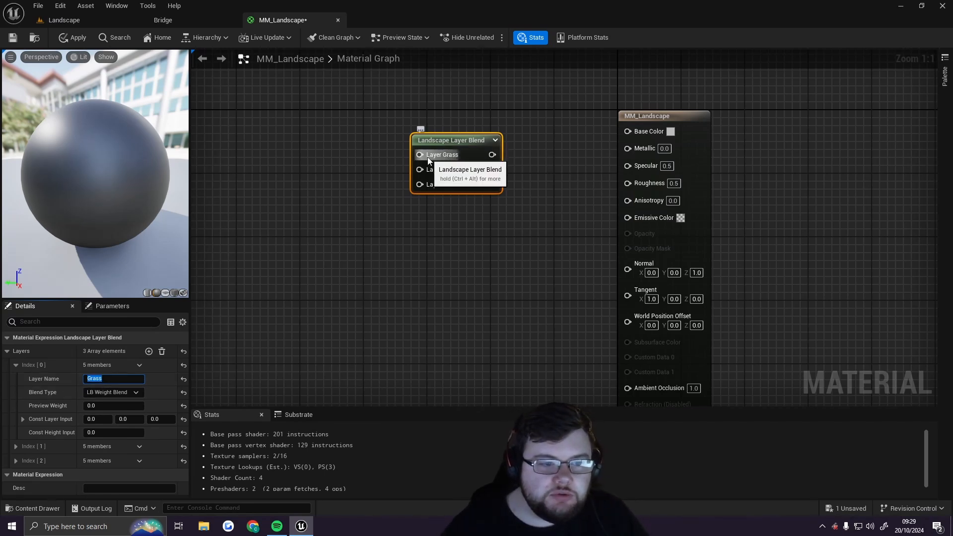
Name the second layer of the blend node Dirt
left_click(19, 364)
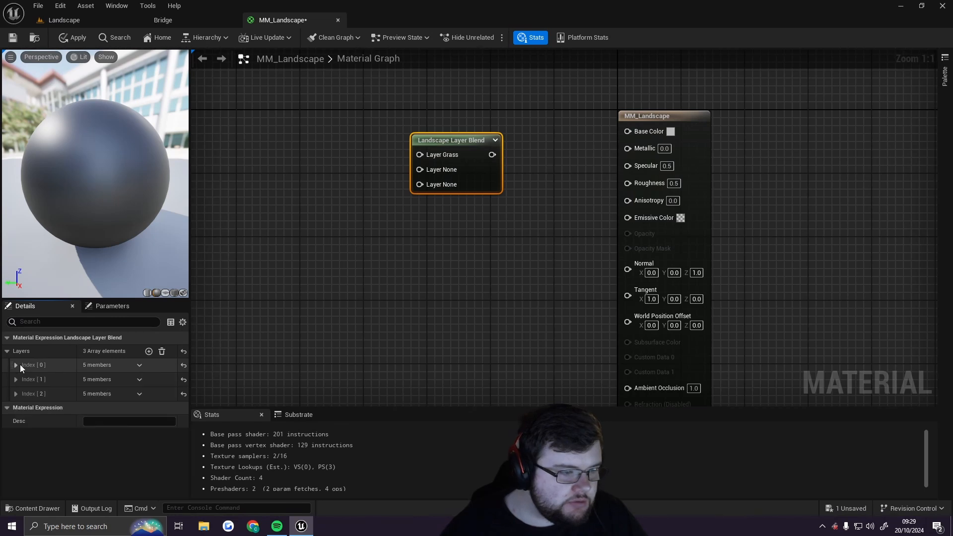
left_click(17, 378)
left_click(117, 393)
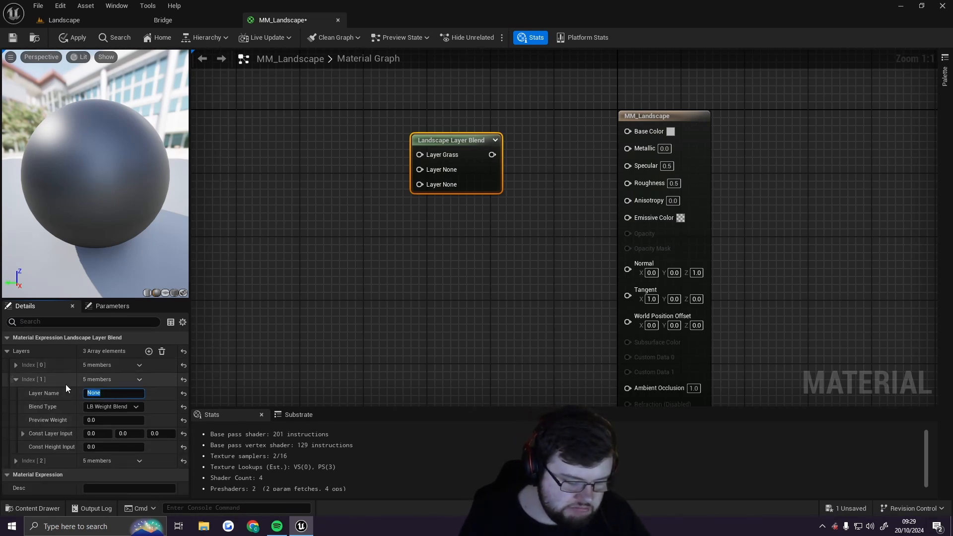
type("Dirt")
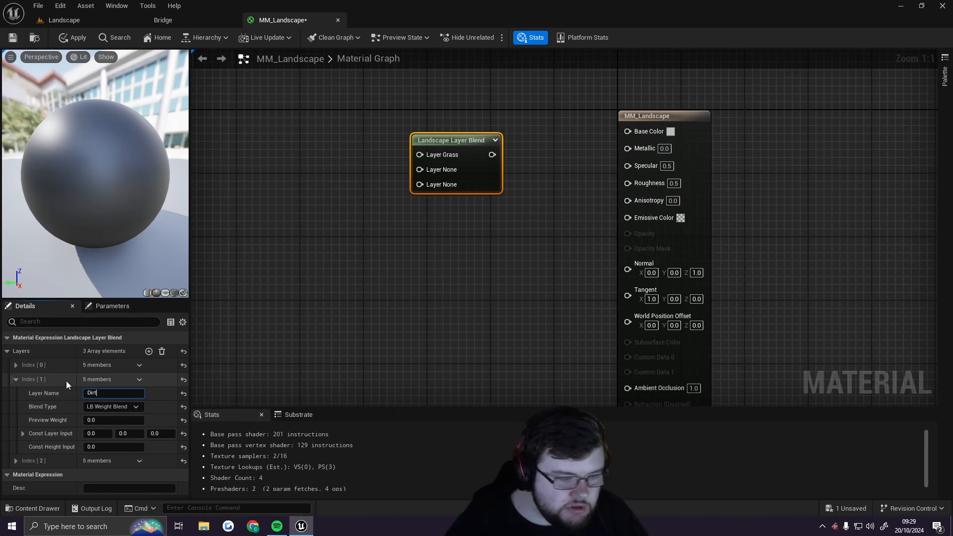
key("Return")
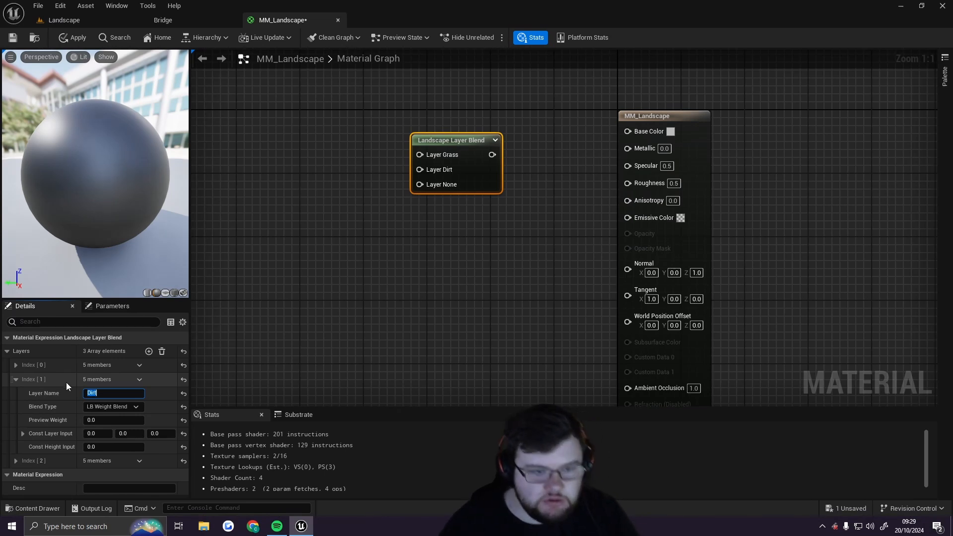
Name the third layer of the blend node Sand
left_click(17, 379)
left_click(14, 394)
left_click(112, 408)
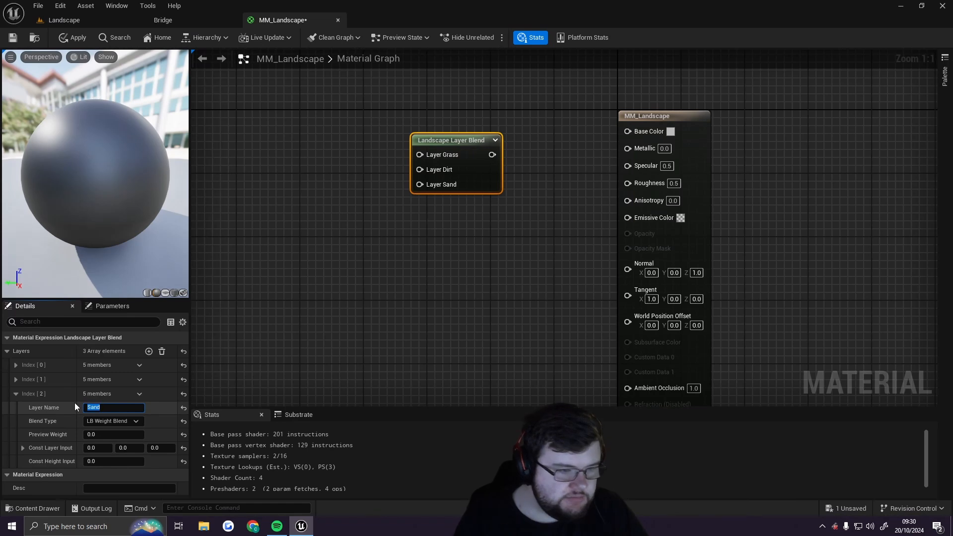
left_click(461, 145)
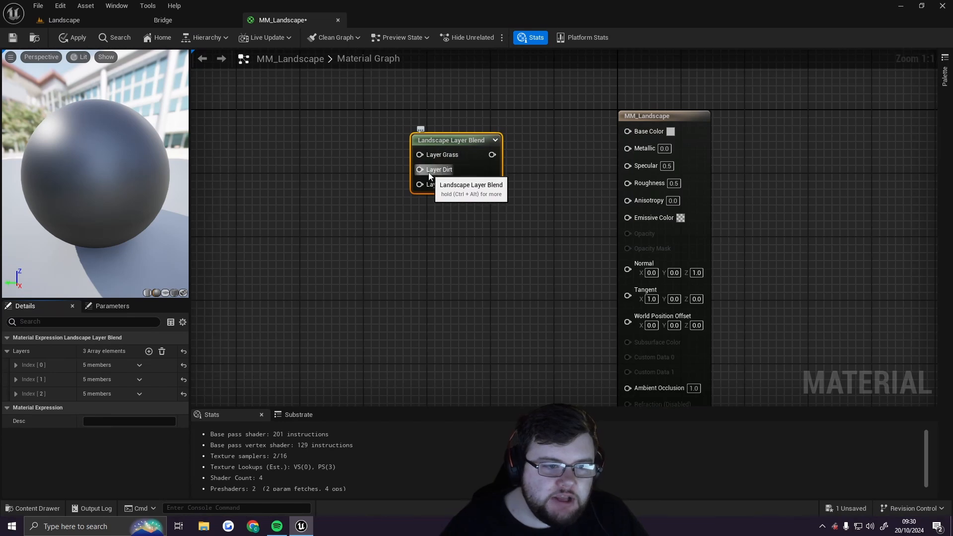
Reposition the Landscape Layer Blend node and connect its output to the material's Base Color input
left_click_drag(463, 140, 447, 157)
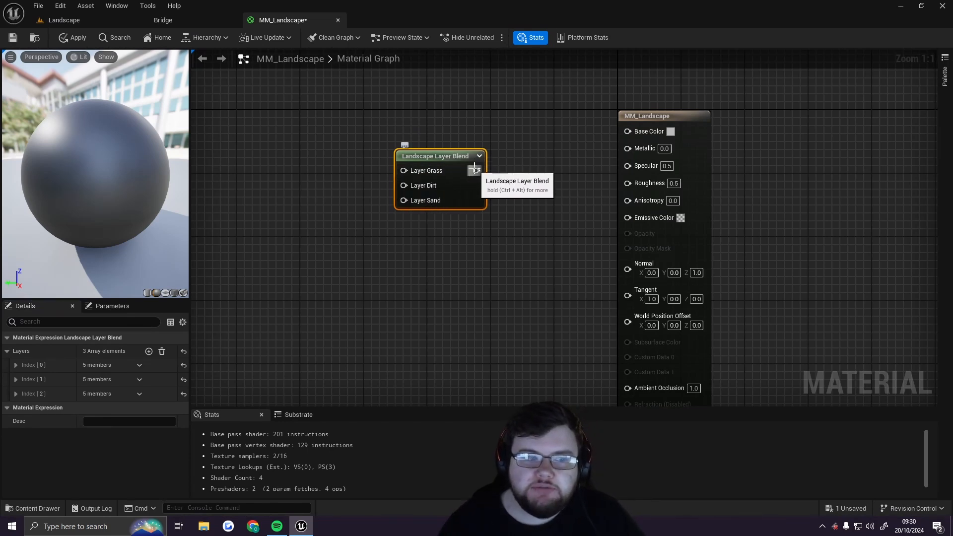
mouse_move(454, 166)
right_mouse_down()
mouse_move(500, 138)
mouse_move(456, 159)
right_mouse_up()
left_click_drag(455, 159, 441, 143)
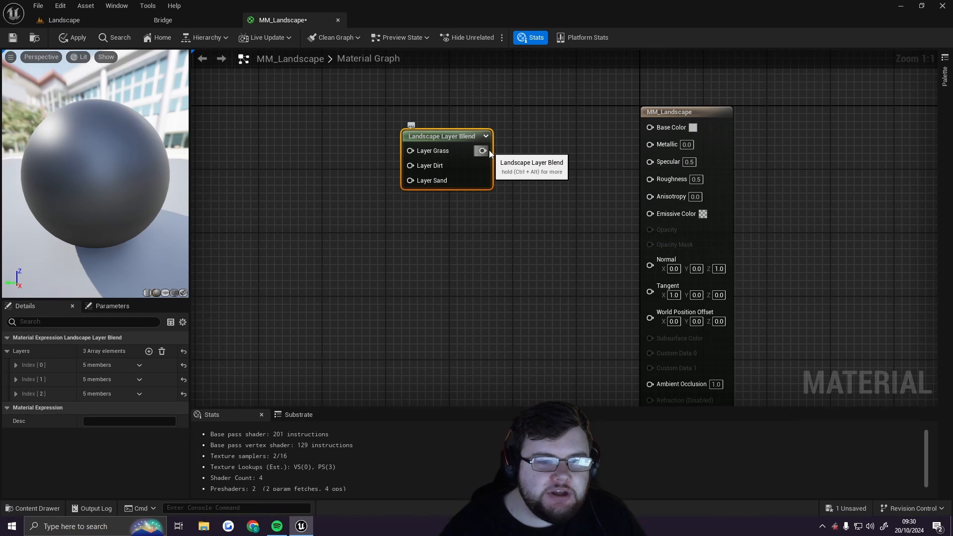
left_click_drag(489, 154, 647, 129)
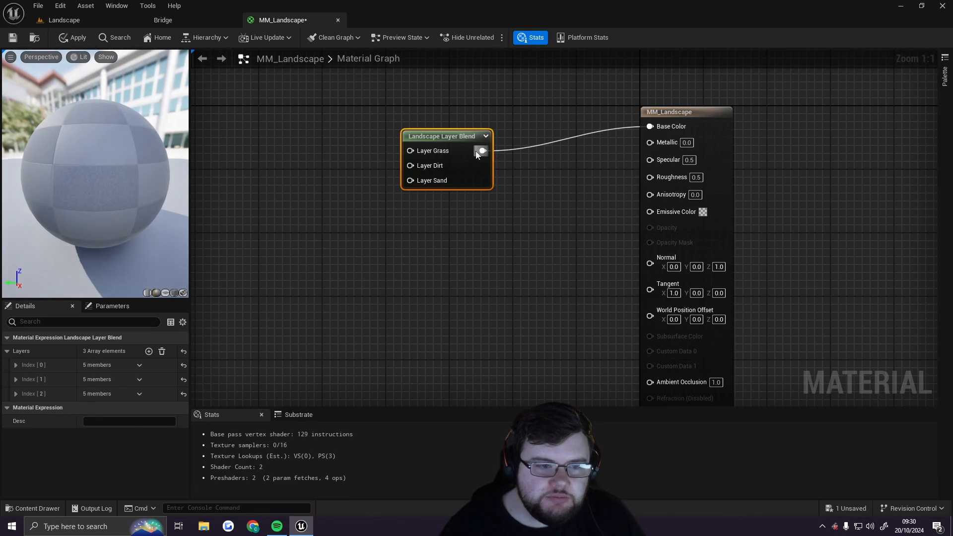
Add a Texture Sample node to the graph, placing it to the left of the Landscape Layer Blend node
left_click_drag(445, 137, 460, 137)
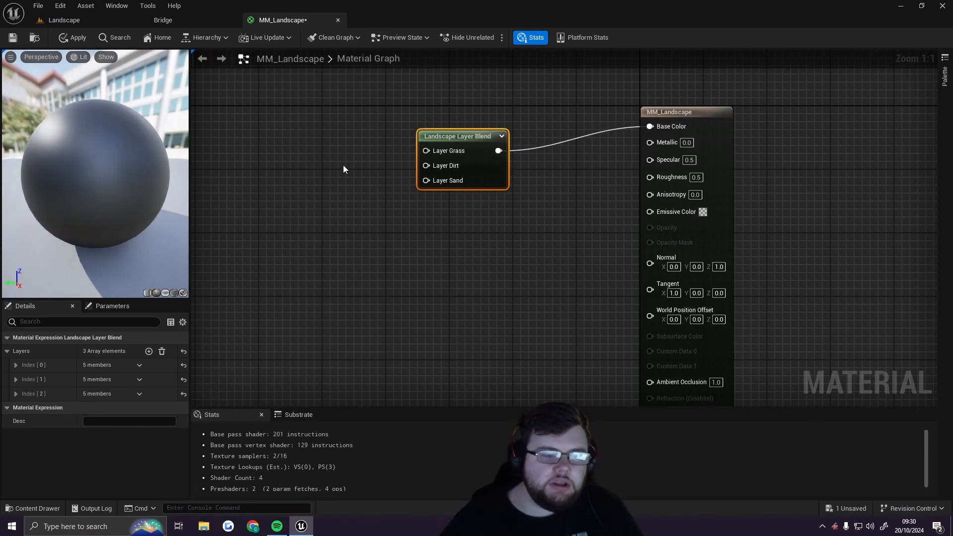
right_click_drag(312, 191, 408, 197)
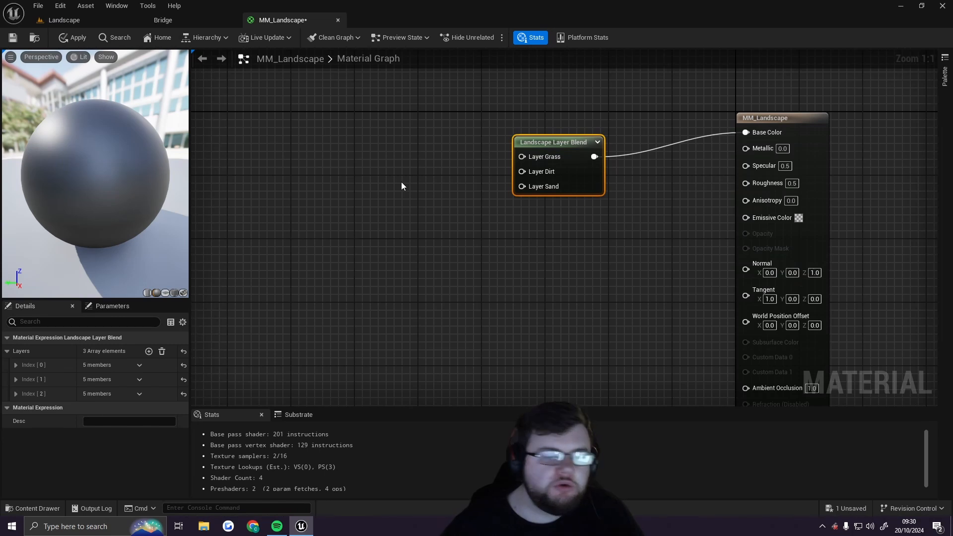
right_click(335, 159)
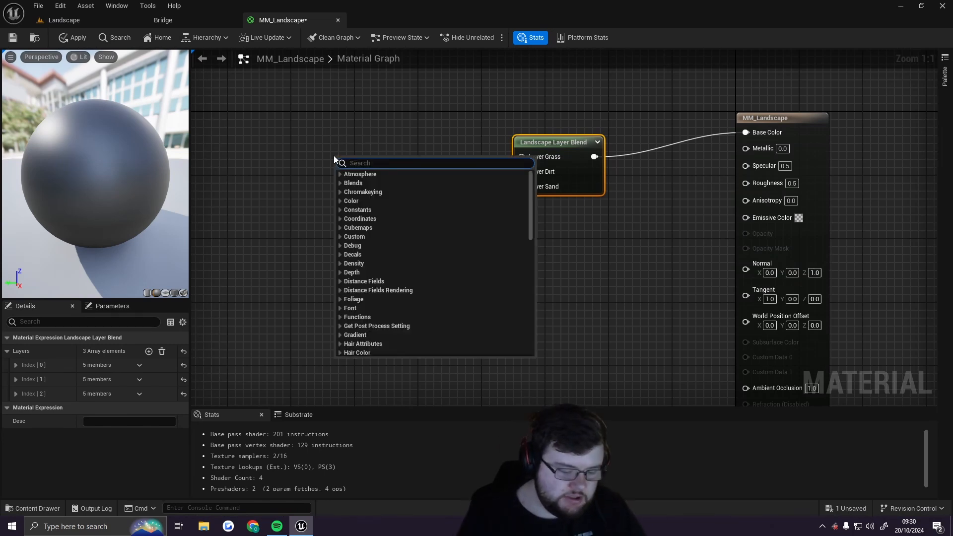
type("texturesm")
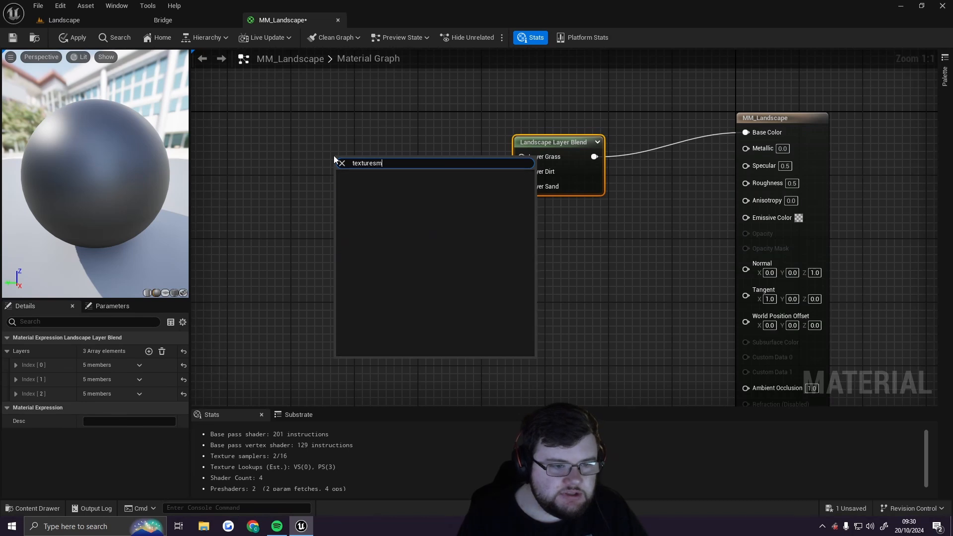
key("BackSpace")
type("am")
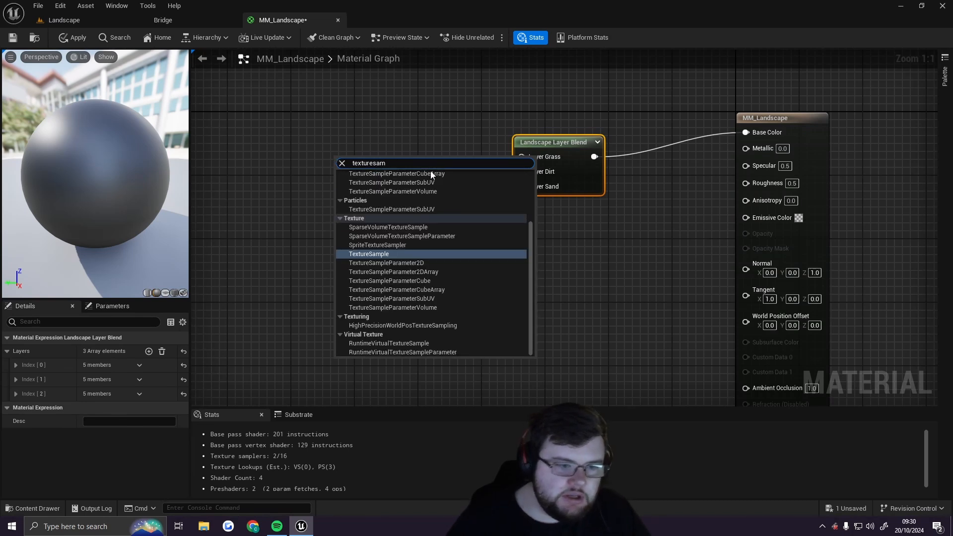
left_click(397, 254)
left_click_drag(387, 156, 371, 97)
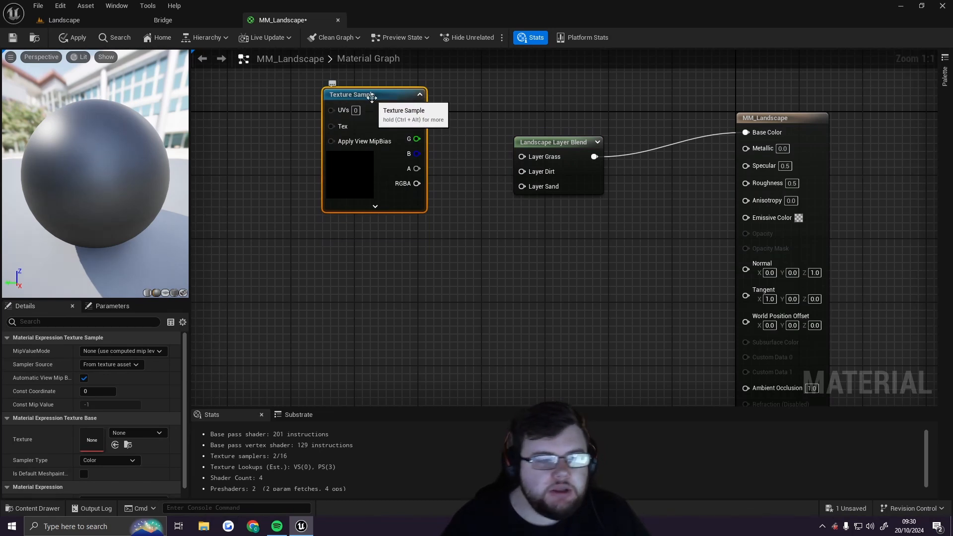
right_click_drag(459, 117, 465, 202)
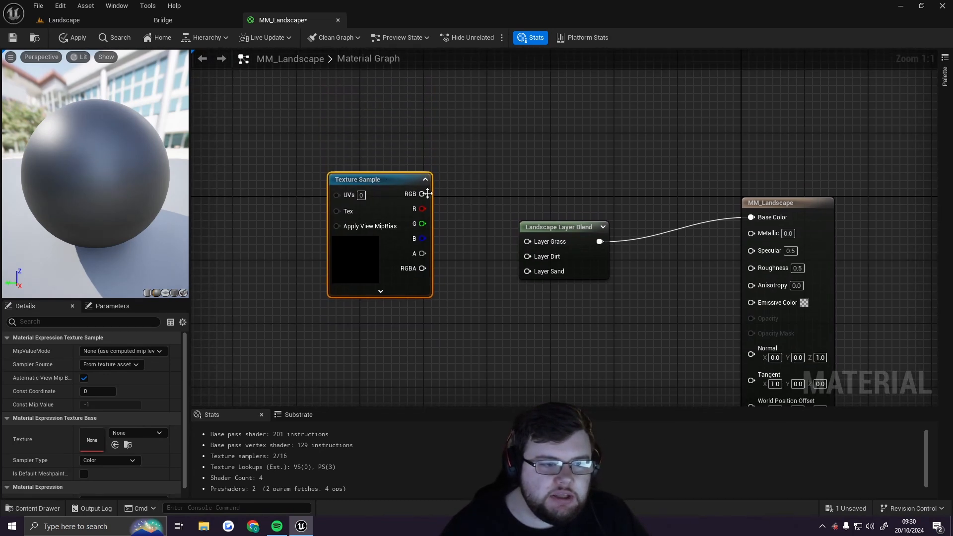
left_click_drag(397, 183, 389, 127)
right_click_drag(464, 187, 434, 205)
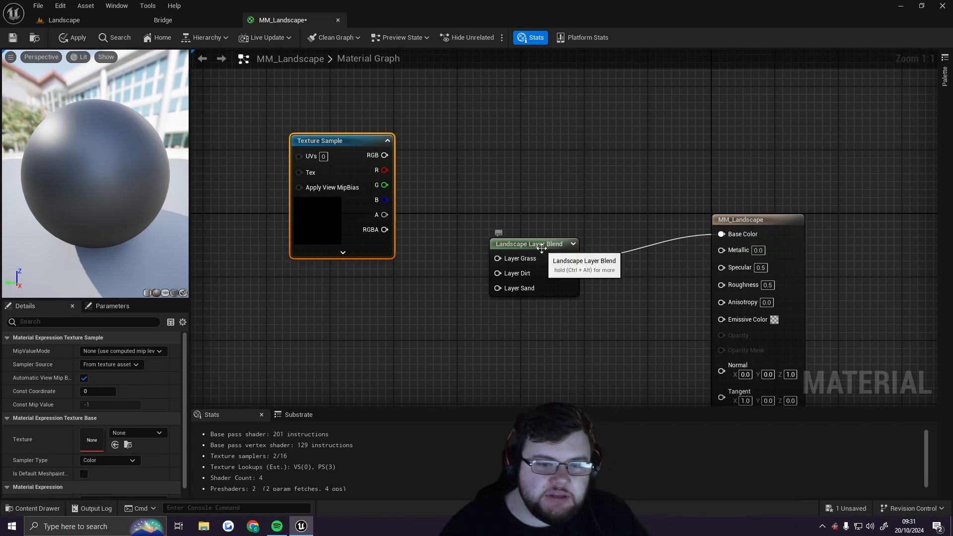
Duplicate the Texture Sample node twice and stack the copies in a column below the original
left_click_drag(542, 248, 537, 241)
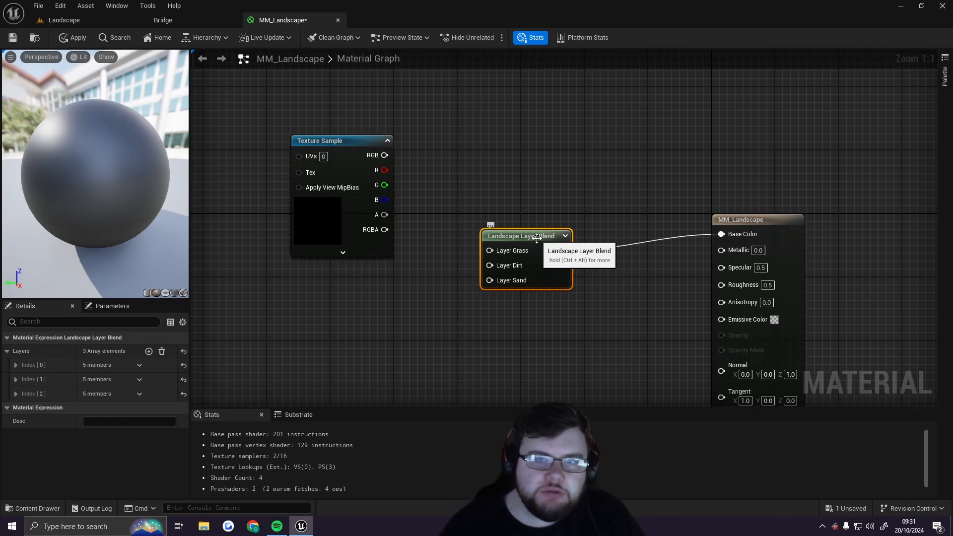
left_click_drag(347, 141, 349, 114)
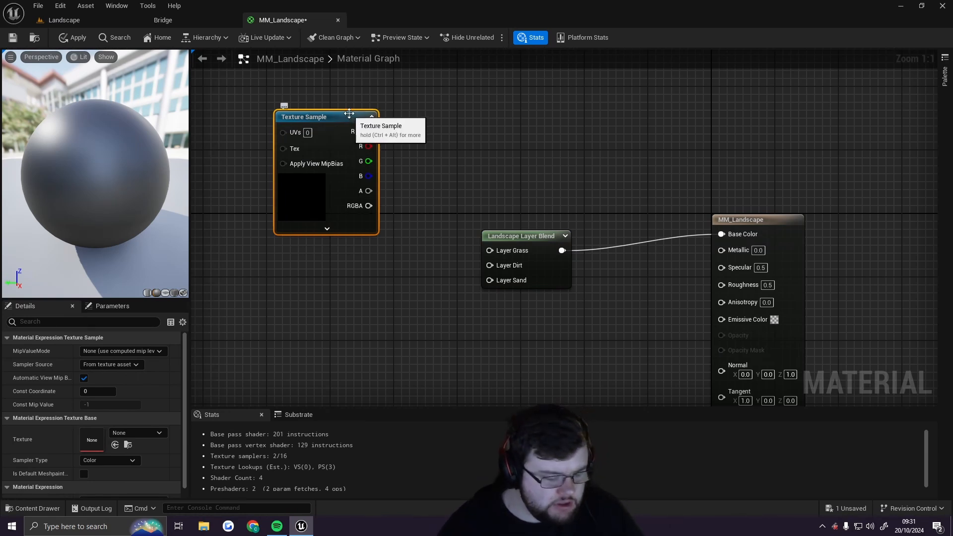
key("ctrl+w")
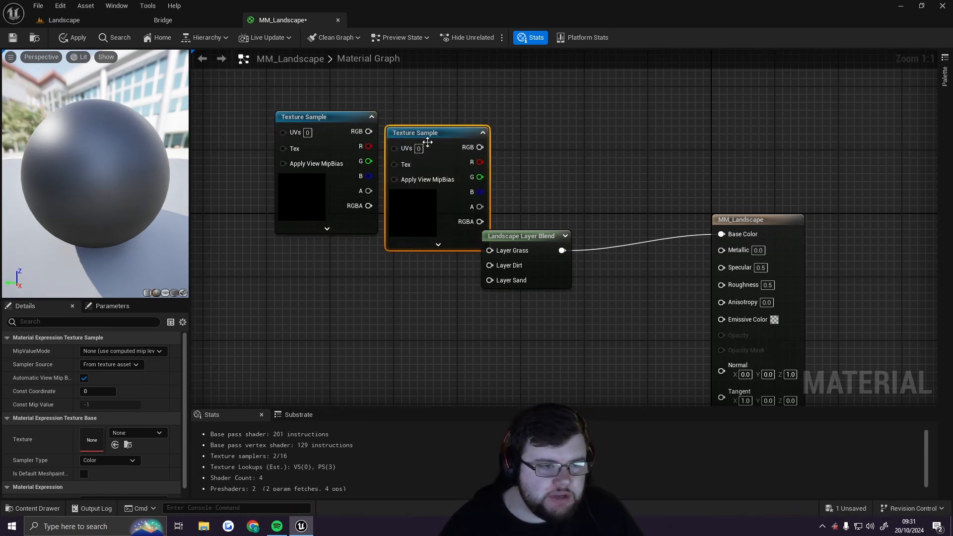
left_click_drag(428, 128, 315, 247)
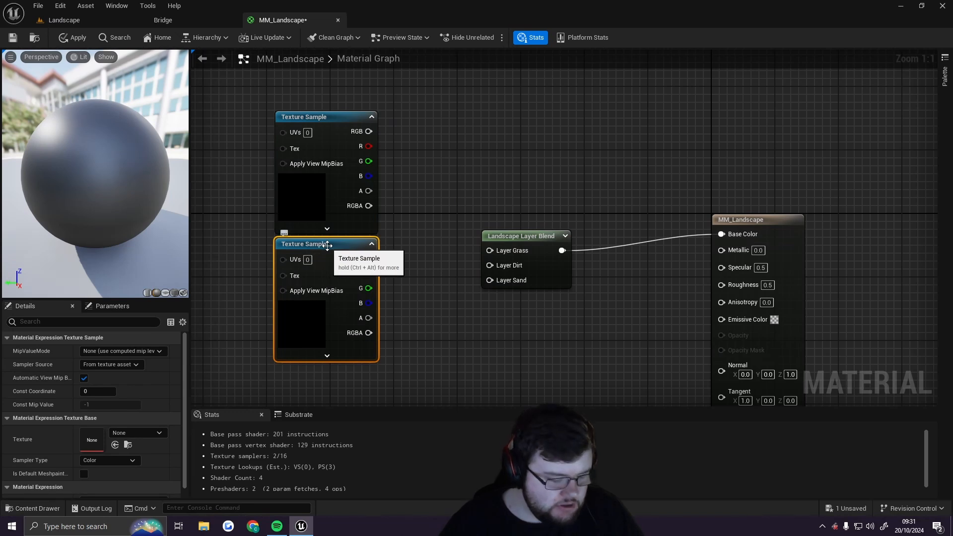
key("ctrl+w")
left_click_drag(395, 264, 311, 374)
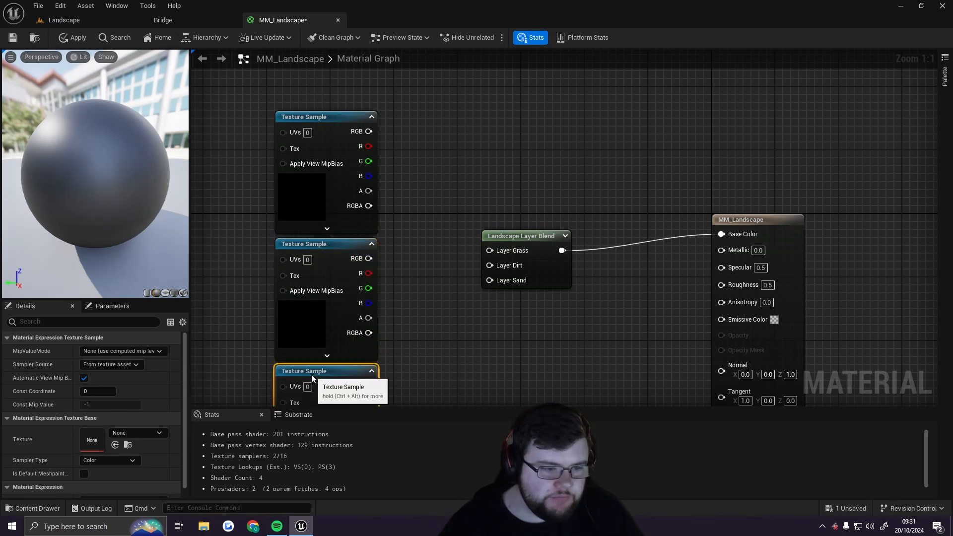
Connect the RGB outputs of the three Texture Samples to Layer Grass, Layer Dirt and Layer Sand respectively
left_click(409, 202)
left_click_drag(376, 137, 489, 250)
left_click_drag(367, 258, 489, 266)
left_click_drag(364, 390, 490, 280)
right_click_drag(518, 317, 492, 254)
scroll(543, 255, "down", 3)
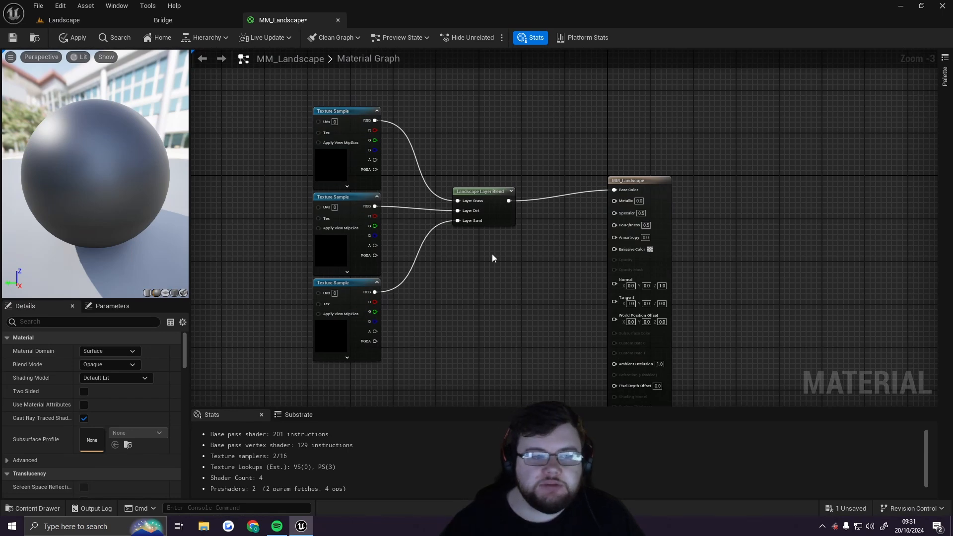
Rearrange the three Texture Sample nodes into a tidy column beside the Landscape Layer Blend node
left_click_drag(342, 283, 336, 221)
right_click_drag(408, 293, 439, 99)
left_click_drag(379, 100, 389, 302)
left_click_drag(371, 187, 377, 127)
left_click_drag(382, 281, 386, 217)
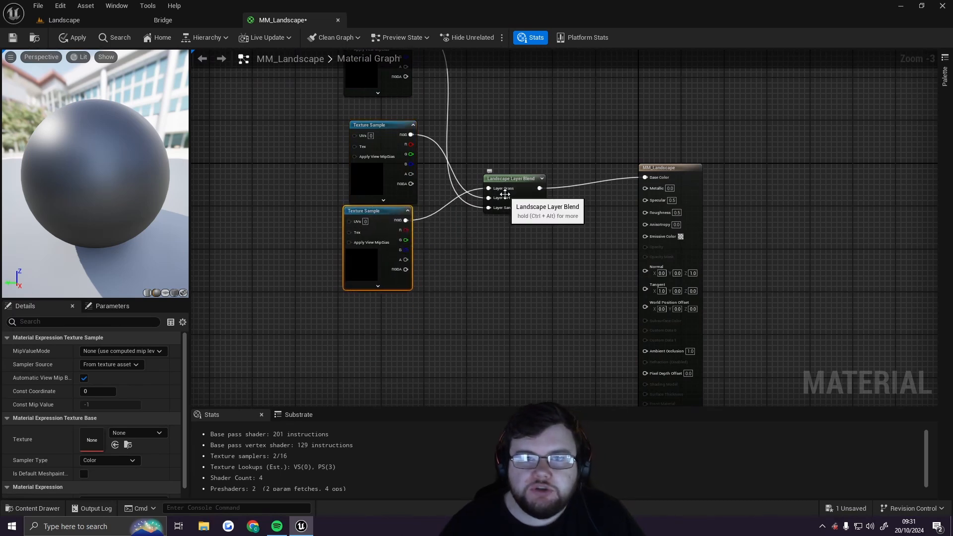
left_click_drag(371, 125, 365, 295)
right_click_drag(444, 158, 455, 255)
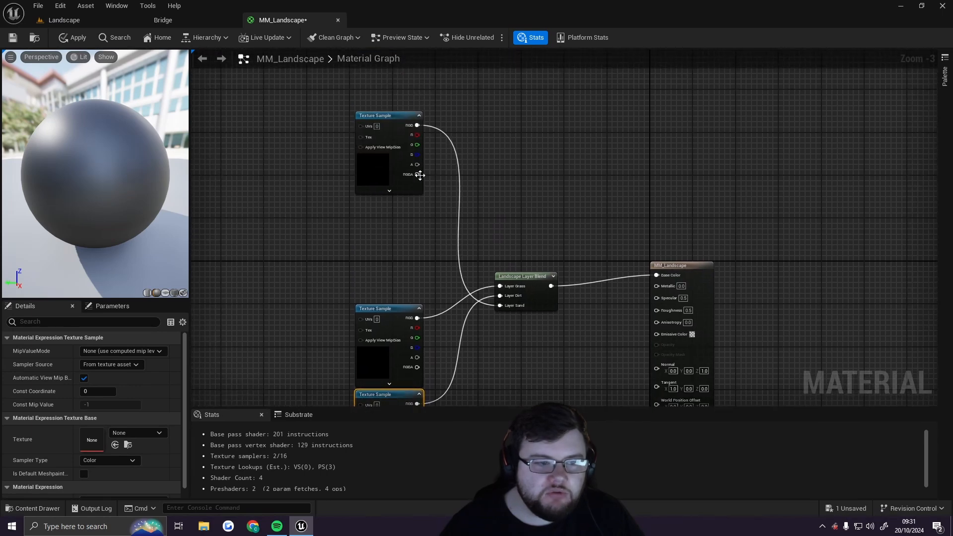
left_click_drag(392, 123, 388, 196)
right_click_drag(449, 289, 454, 203)
left_click_drag(404, 219, 494, 76)
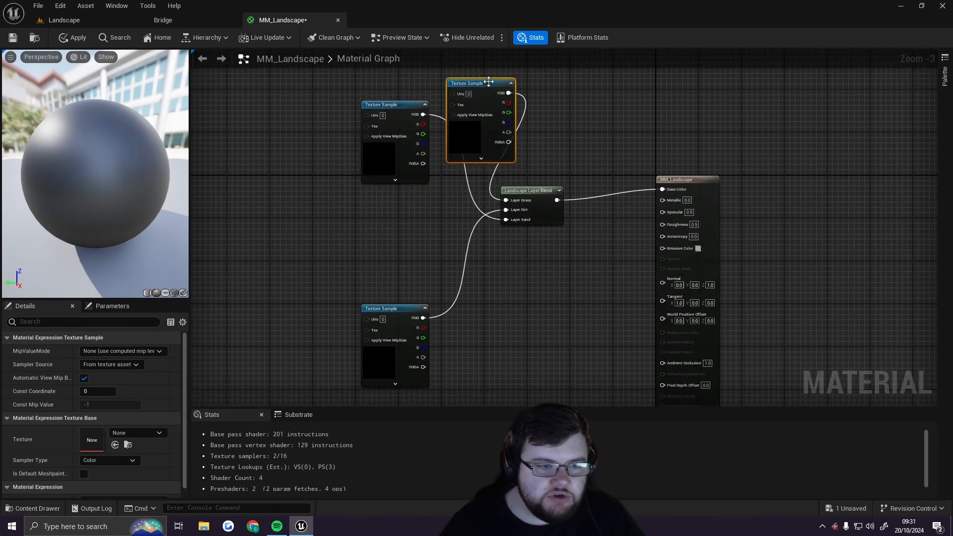
left_click_drag(406, 109, 408, 227)
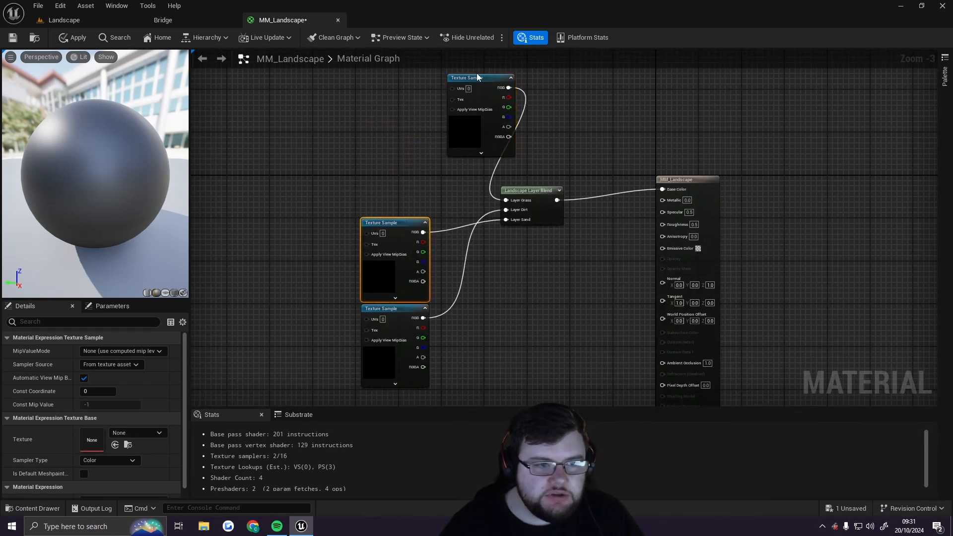
left_click_drag(476, 76, 386, 88)
left_click_drag(397, 308, 478, 240)
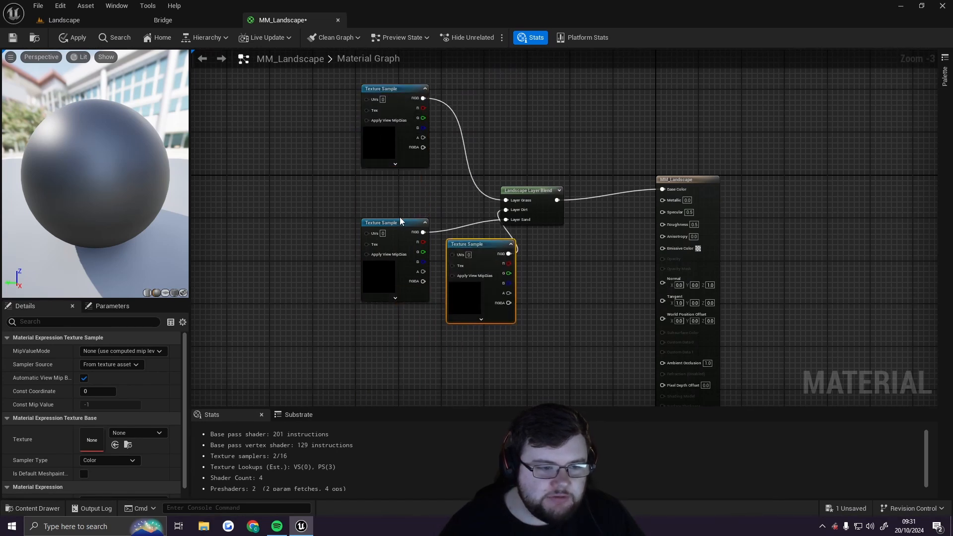
left_click_drag(397, 222, 396, 319)
left_click_drag(477, 240, 392, 196)
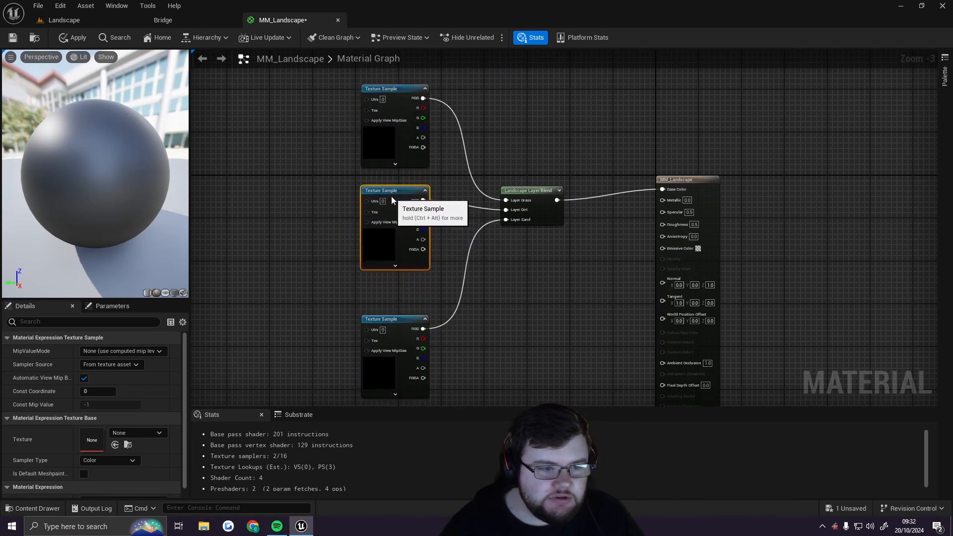
left_click_drag(395, 95, 395, 115)
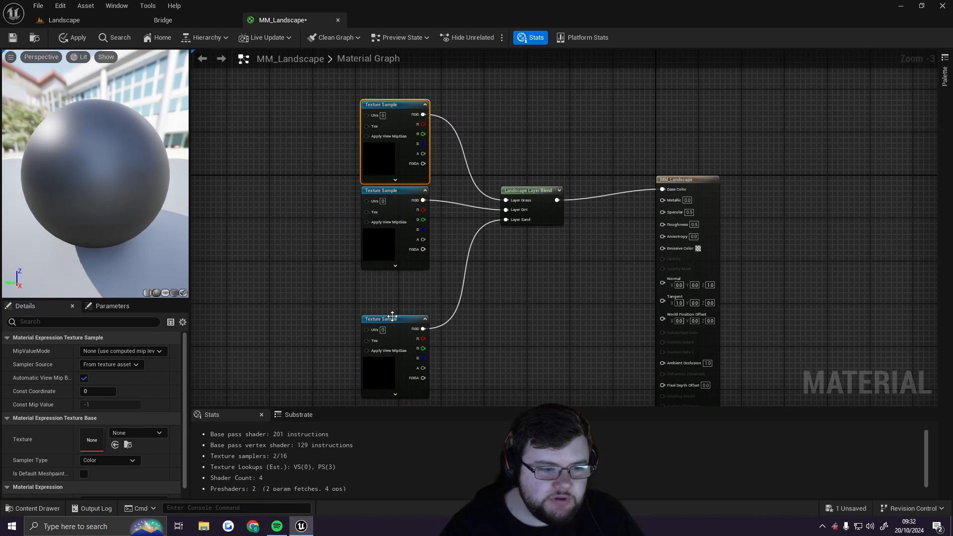
left_click_drag(393, 320, 392, 279)
right_click_drag(551, 266, 485, 288)
scroll(485, 288, "up", 2)
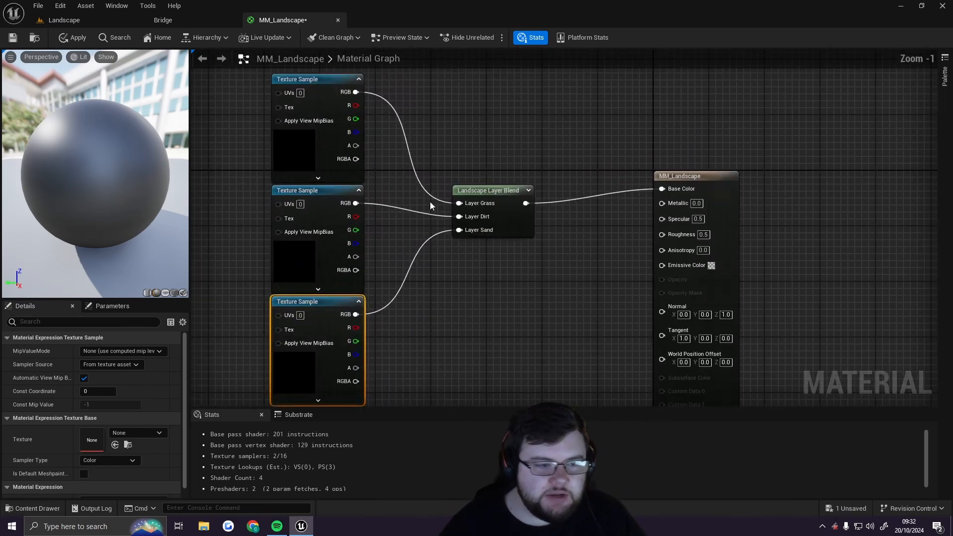
Select each Texture Sample node in turn to inspect its settings
left_click(300, 87)
left_click(315, 193)
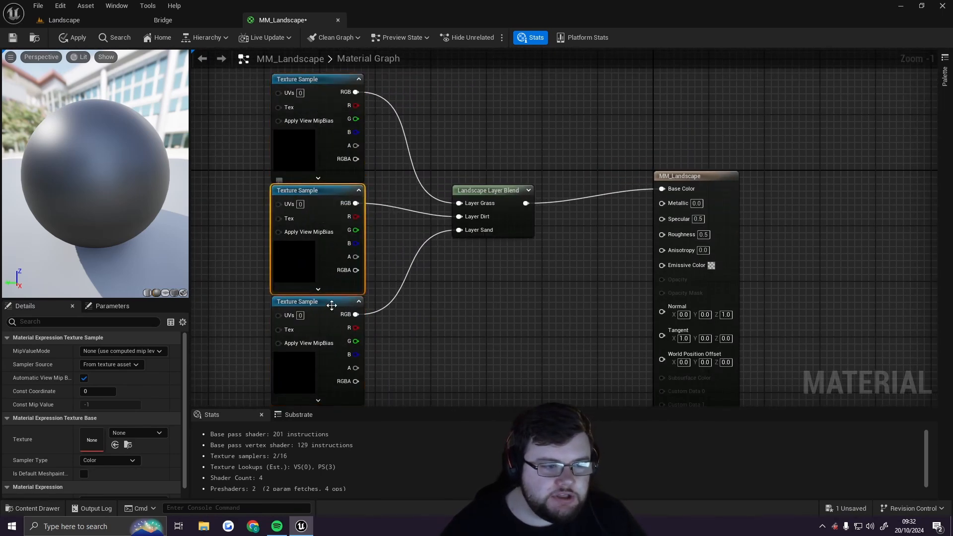
left_click(312, 301)
left_click(463, 317)
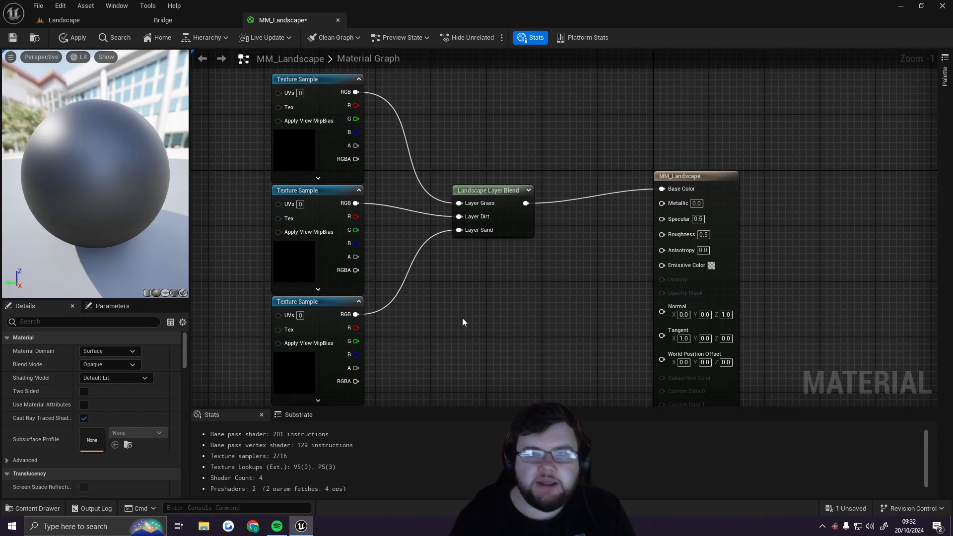
left_click(314, 165)
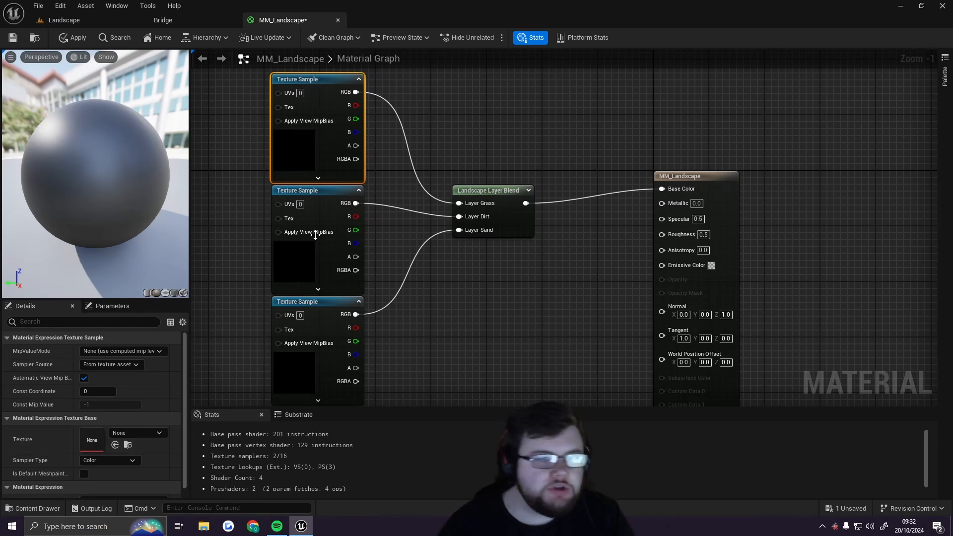
left_click(304, 260)
left_click(304, 353)
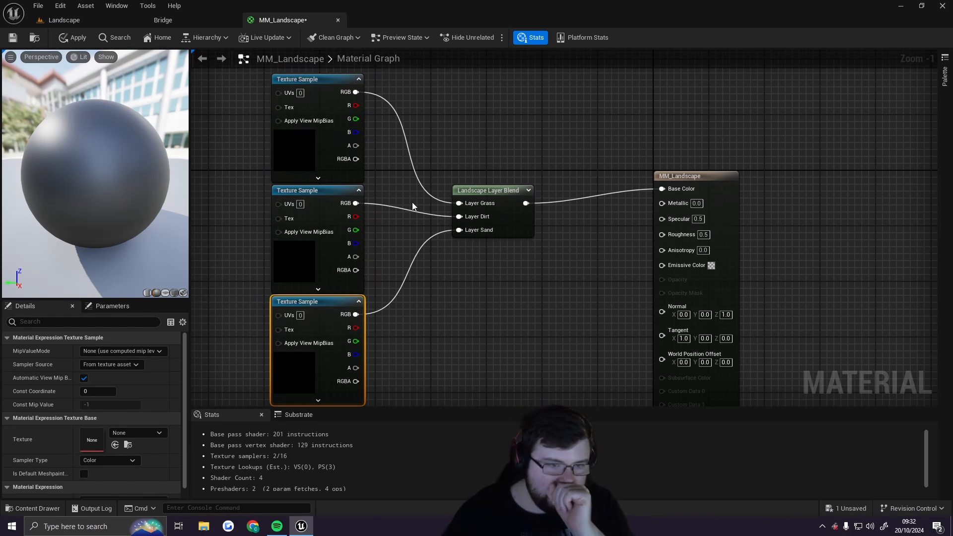
scroll(412, 201, "down", 4)
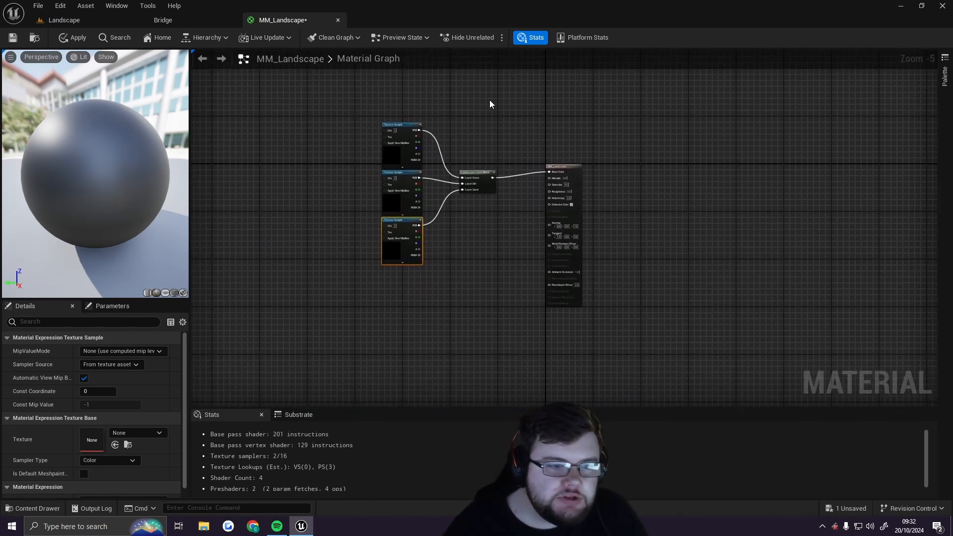
Move the Texture Samples and the blend node together into a compact group
left_click_drag(512, 79, 344, 278)
left_click_drag(472, 172, 428, 110)
right_click_drag(520, 127, 580, 168)
left_click_drag(538, 156, 537, 142)
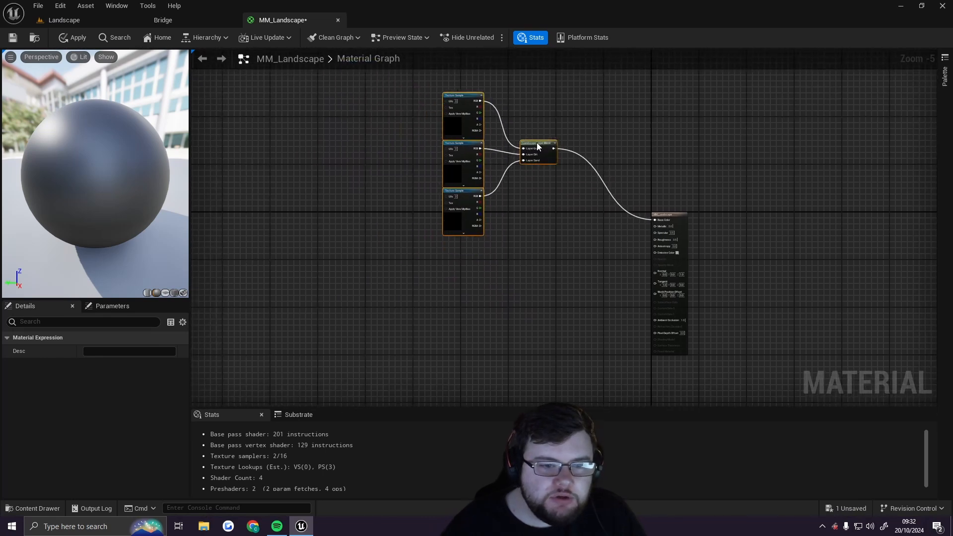
Wrap the three Texture Samples and the Landscape Layer Blend node in a comment box and position it
left_click(598, 84)
left_click_drag(598, 79, 411, 270)
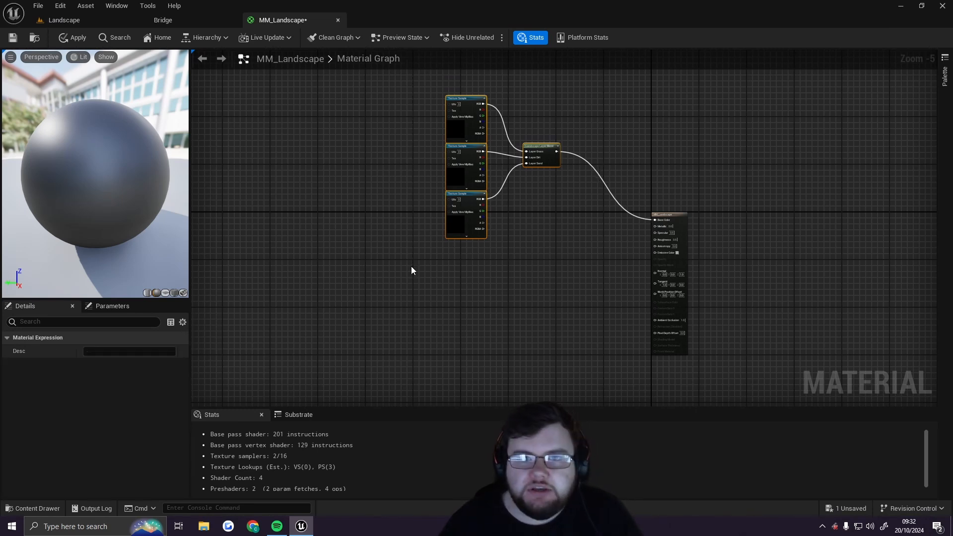
key("c")
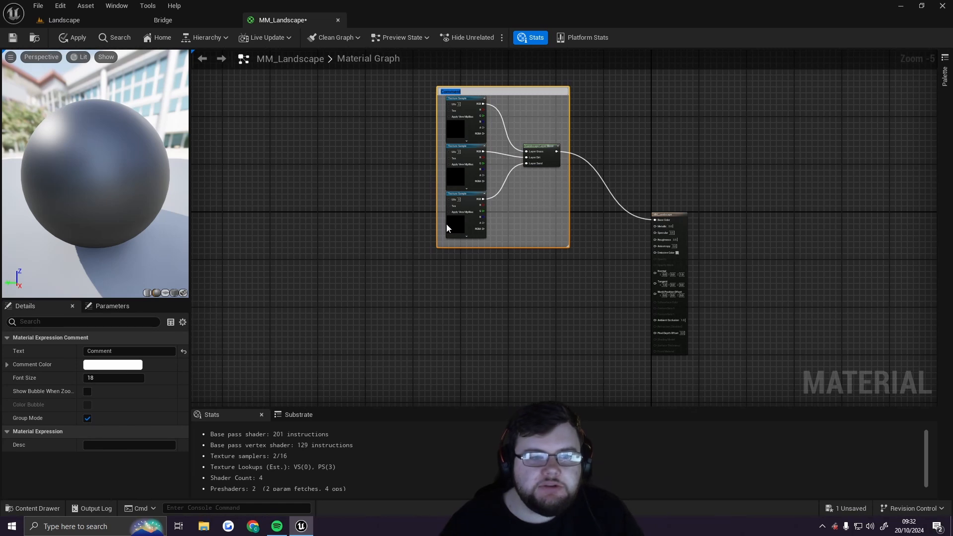
right_click_drag(529, 78, 512, 130)
scroll(459, 146, "up", 3)
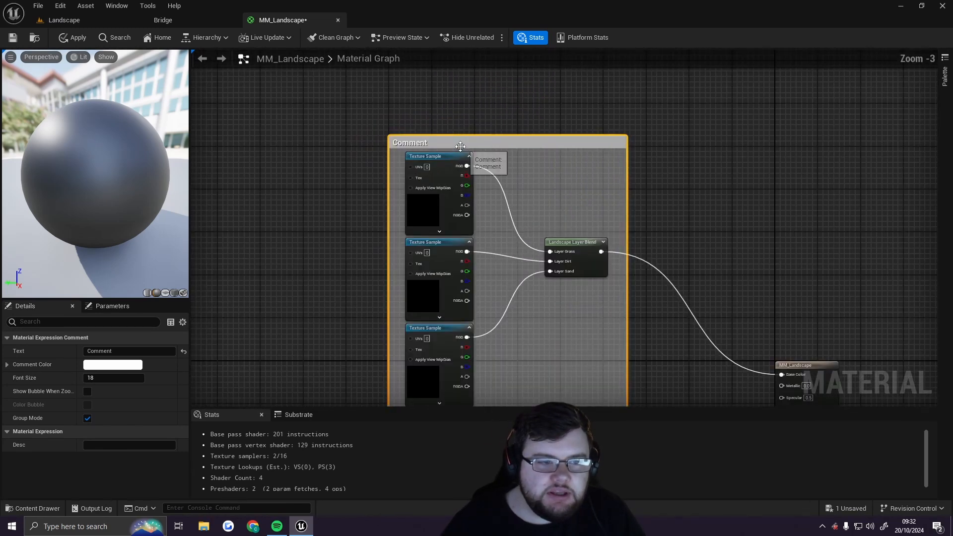
scroll(460, 146, "down", 2)
left_click(649, 155)
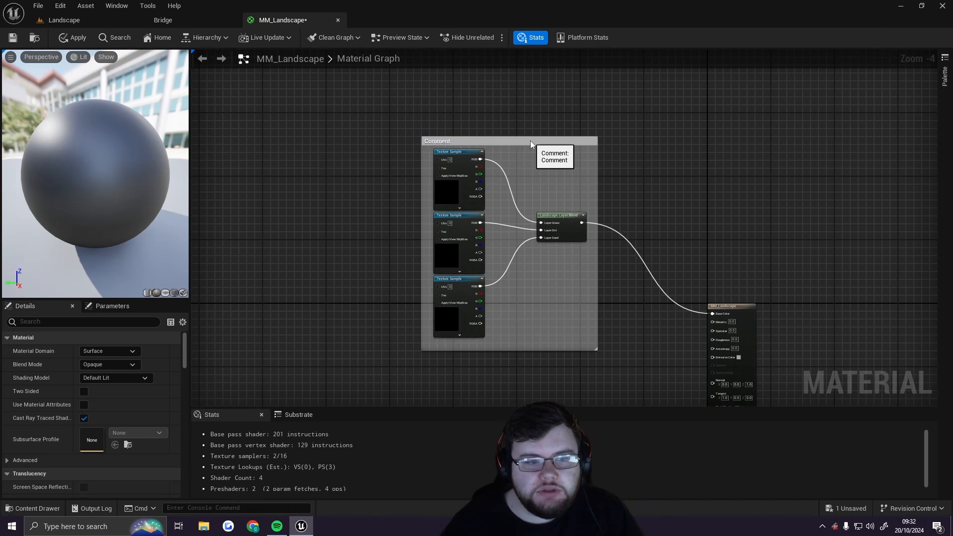
mouse_move(530, 141)
left_mouse_down()
mouse_move(570, 108)
mouse_move(482, 120)
mouse_move(524, 140)
mouse_move(507, 112)
mouse_move(531, 142)
mouse_move(528, 134)
left_mouse_up()
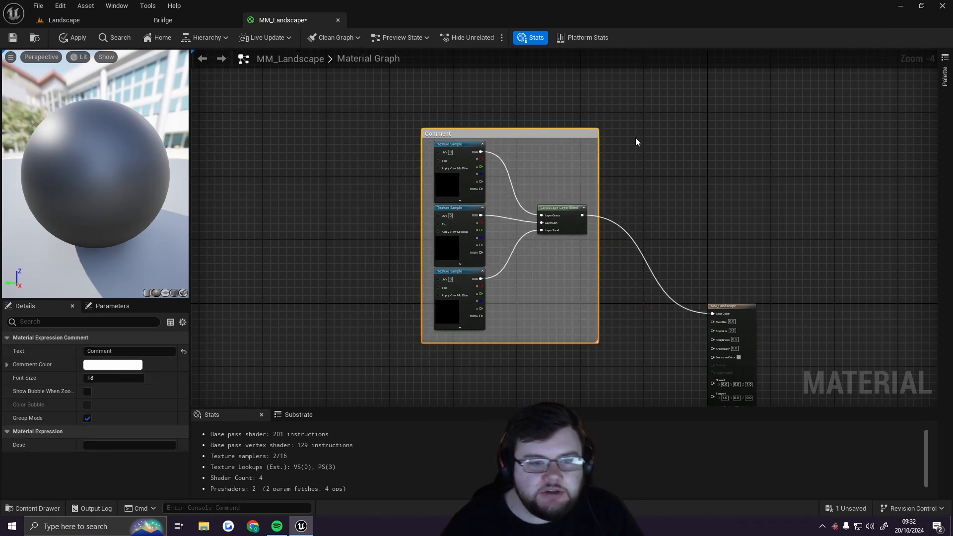
Rename the comment box around the texture samples and blend node to "Base Colour"
left_click_drag(643, 132, 391, 345)
left_click(631, 170)
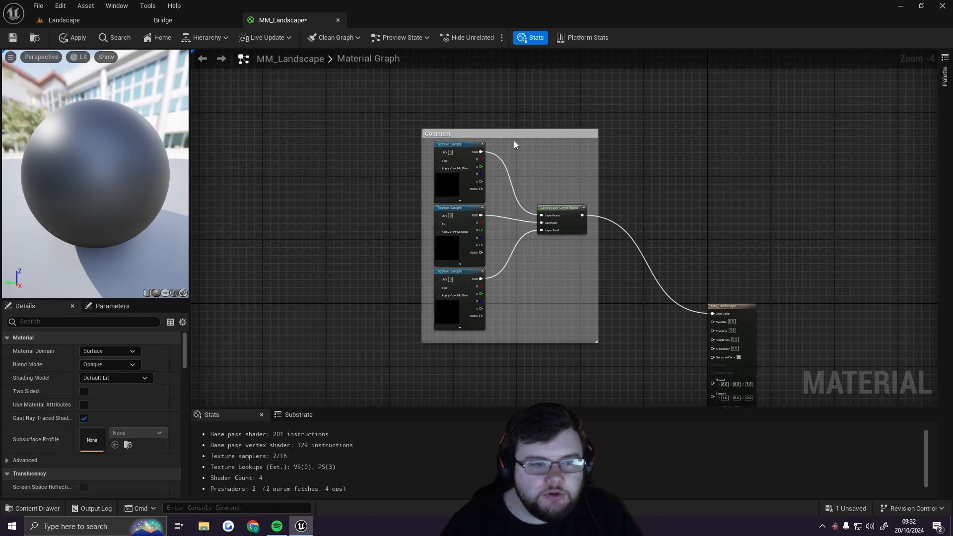
double_click(445, 135)
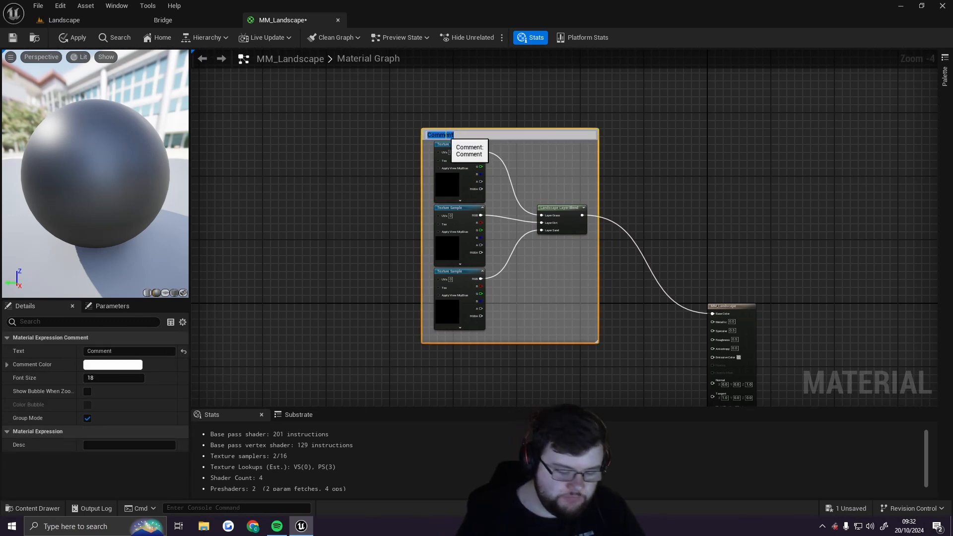
type("Base")
key("Return")
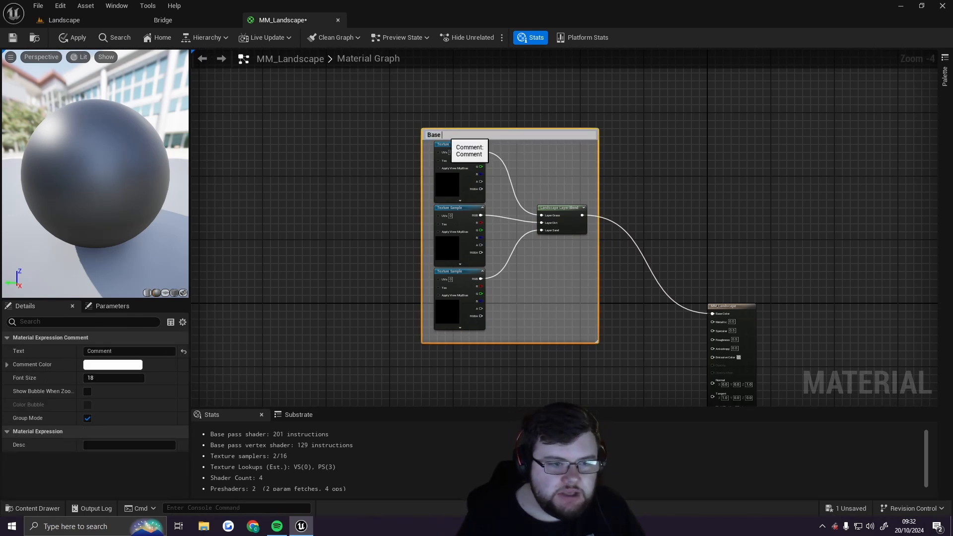
type("Colour")
key("Return")
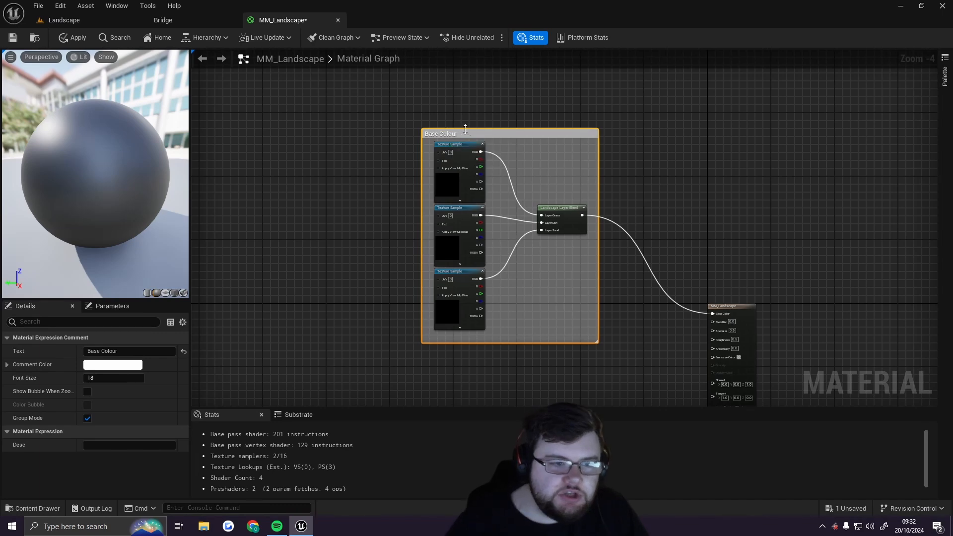
Copy the Base Colour comment group together with its nodes
double_click(445, 135)
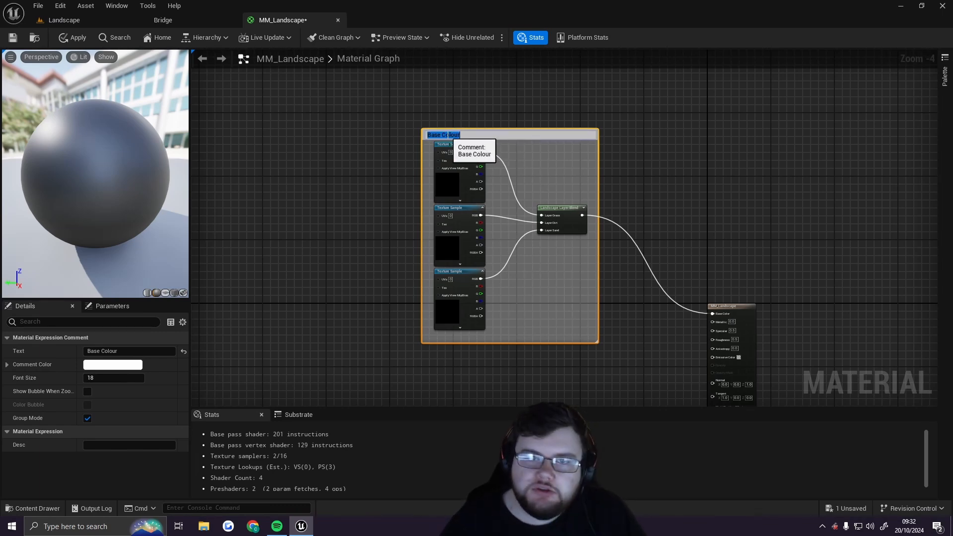
left_click(479, 112)
right_click_drag(680, 202, 670, 240)
scroll(544, 162, "down", 7)
scroll(549, 187, "up", 7)
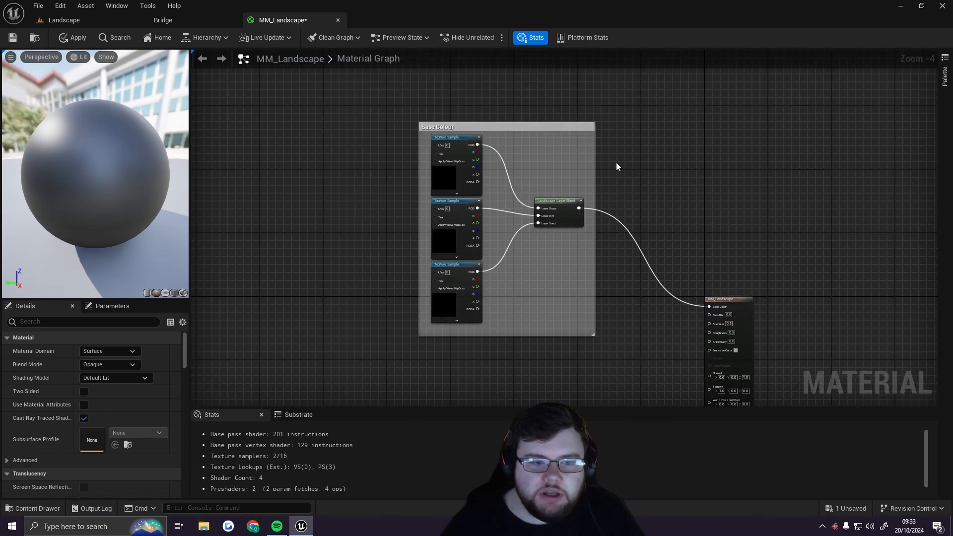
right_click_drag(615, 163, 519, 199)
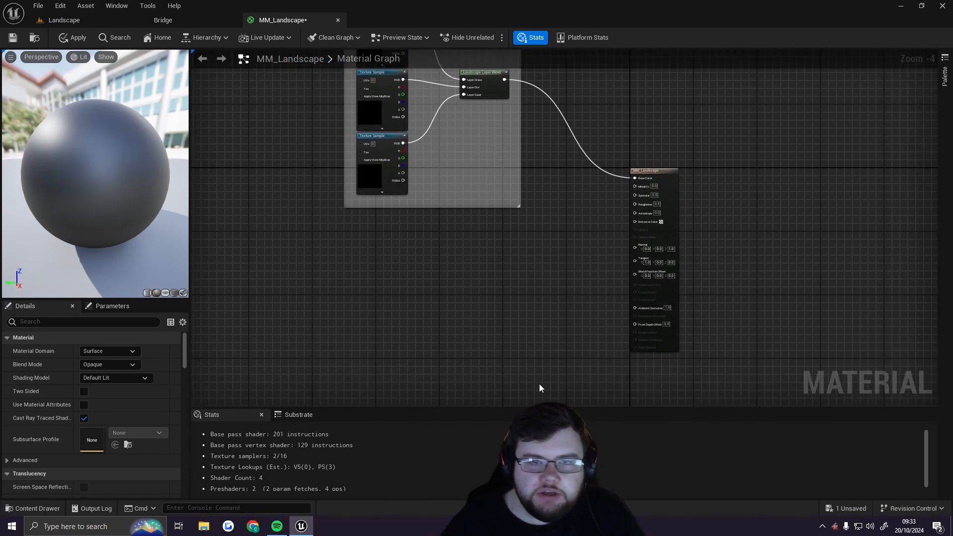
right_click_drag(540, 387, 559, 378)
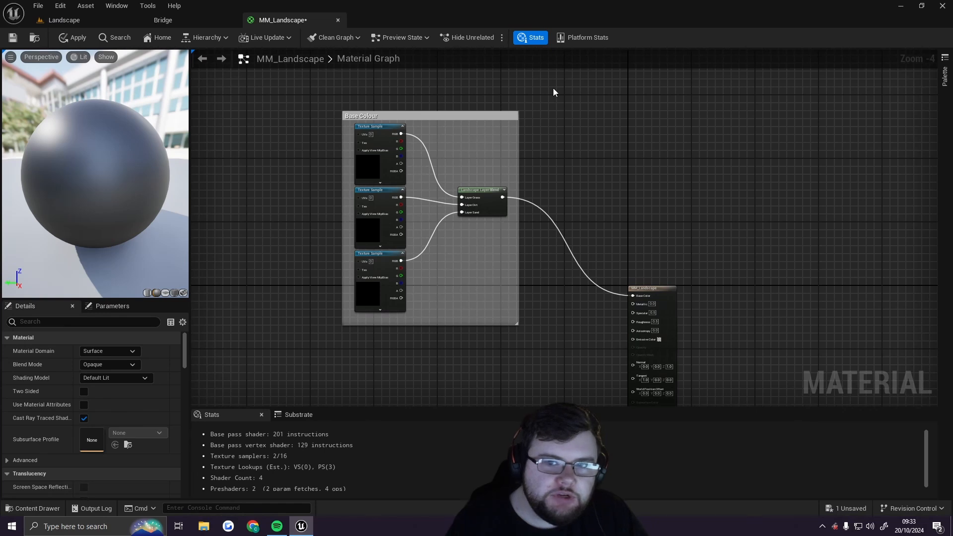
left_click(489, 118)
key("ctrl+c")
Undo a pasted copy of the Base Colour group placed left of the original
right_click(241, 233)
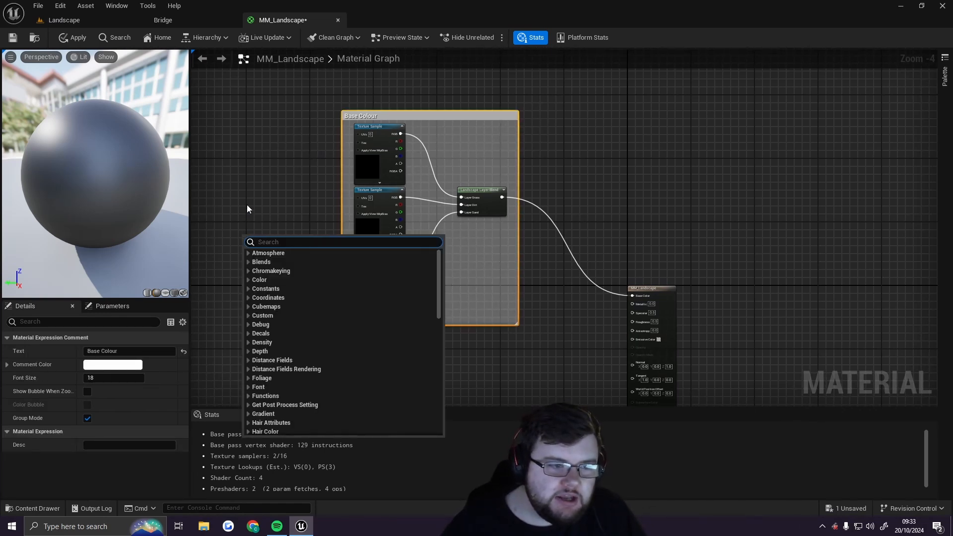
left_click(245, 191)
key("ctrl+v")
left_click_drag(266, 195, 199, 171)
double_click(243, 168)
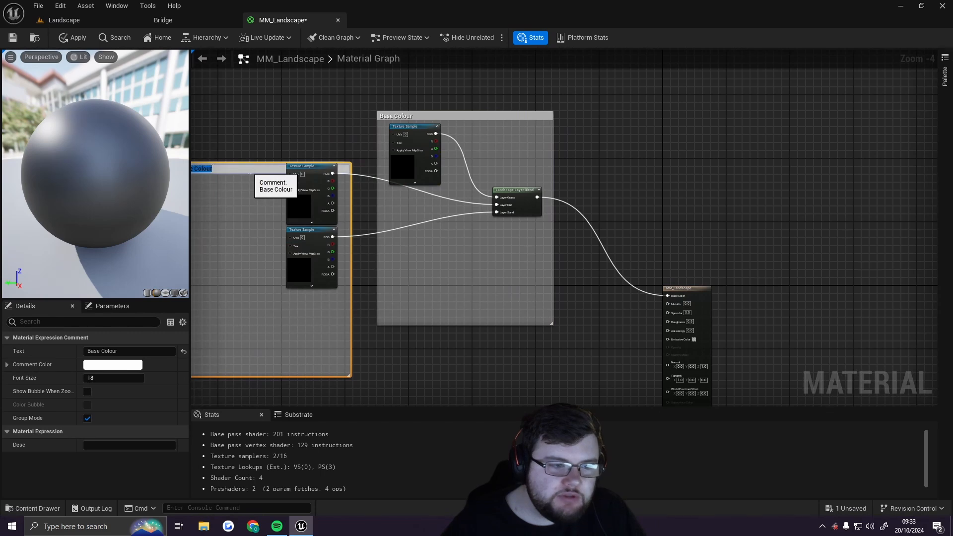
left_click(244, 155)
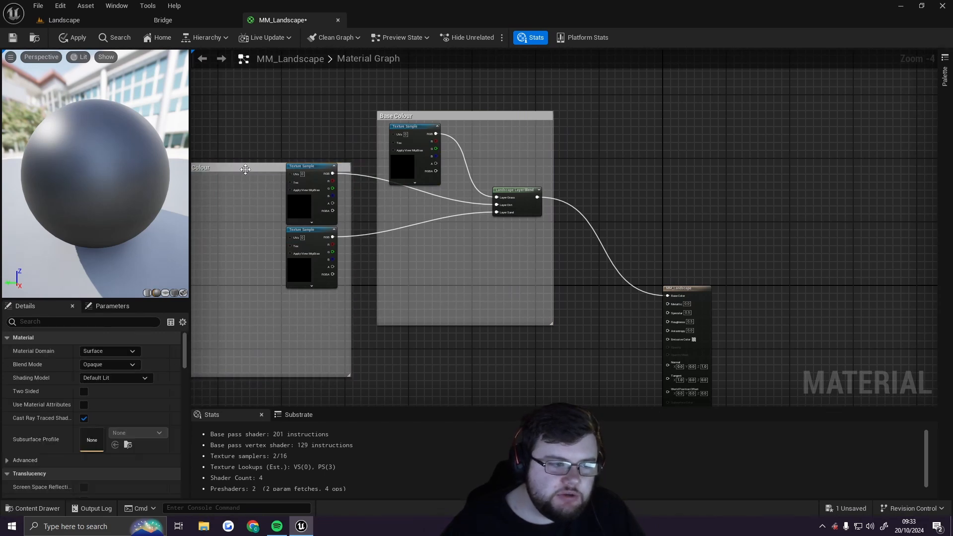
left_click(245, 167)
left_click(257, 143)
key("ctrl+z")
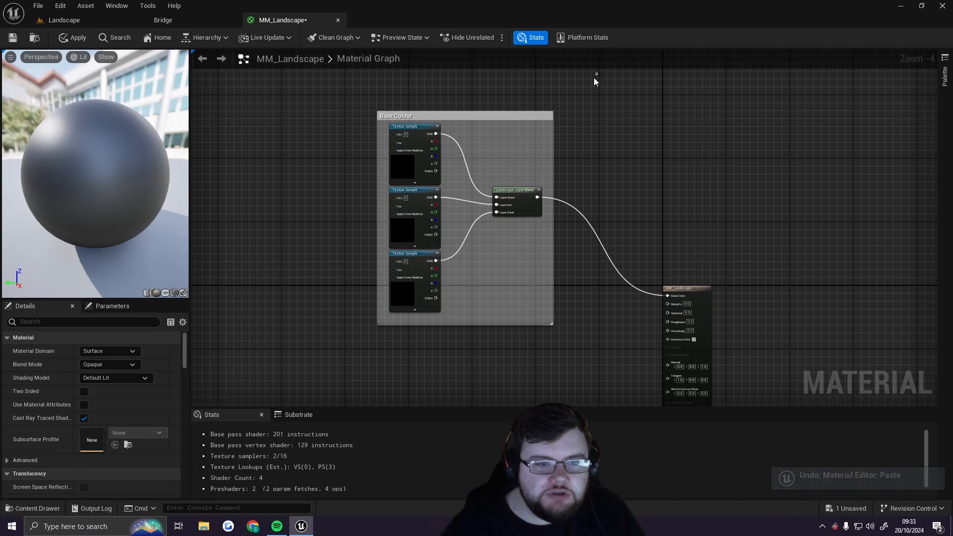
Paste a copy of the group beneath the Base Colour group and rename its comment to "Normal"
left_click_drag(597, 73, 373, 293)
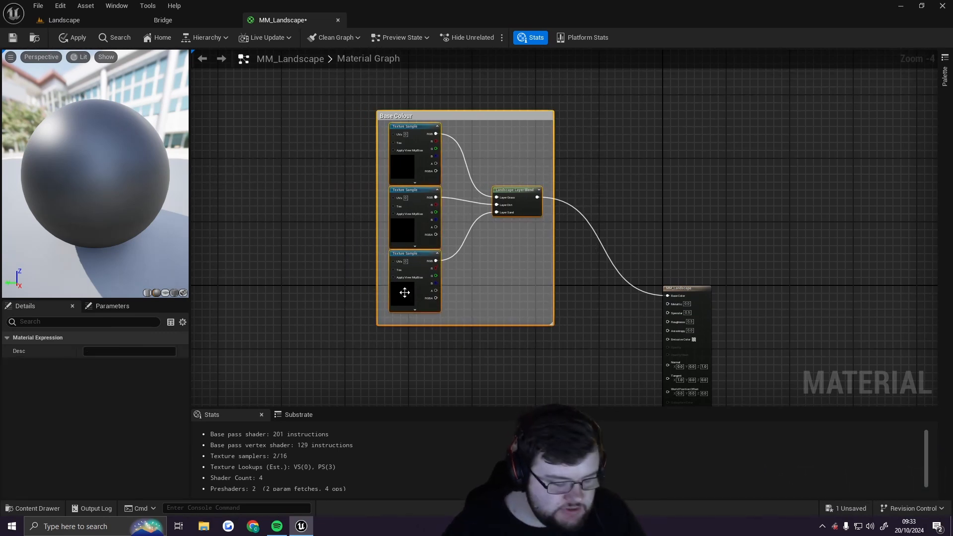
right_click_drag(585, 330, 584, 55)
left_click(421, 144)
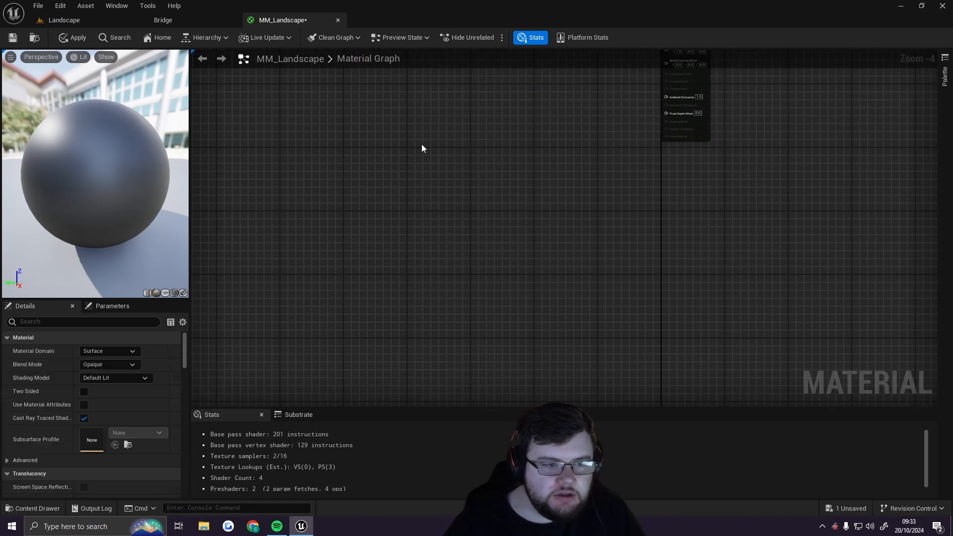
key("ctrl+v")
right_click_drag(574, 95, 590, 344)
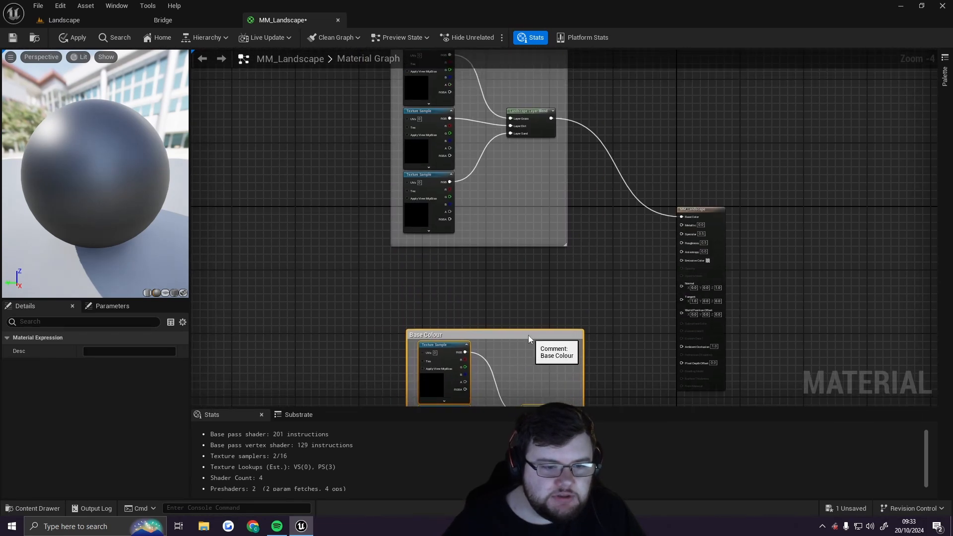
left_click_drag(527, 339, 511, 260)
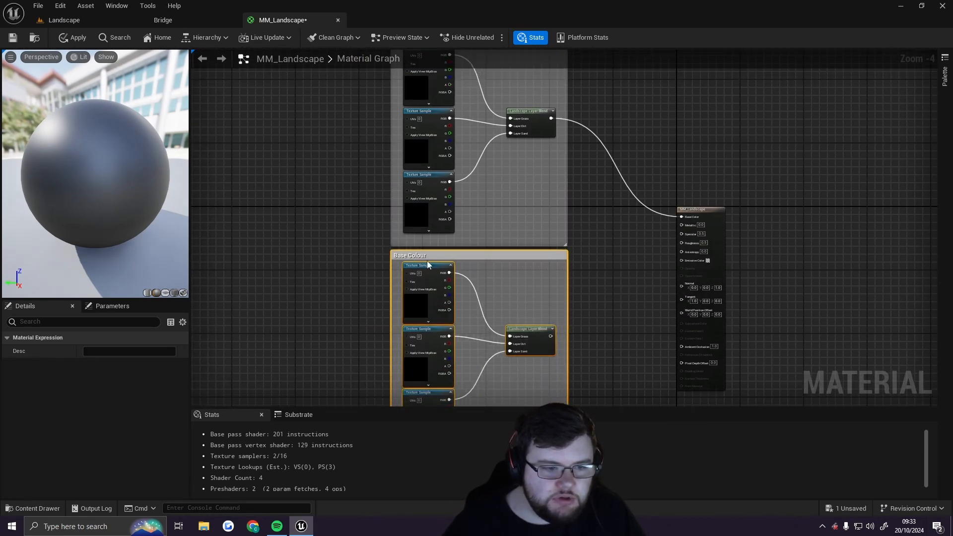
double_click(414, 255)
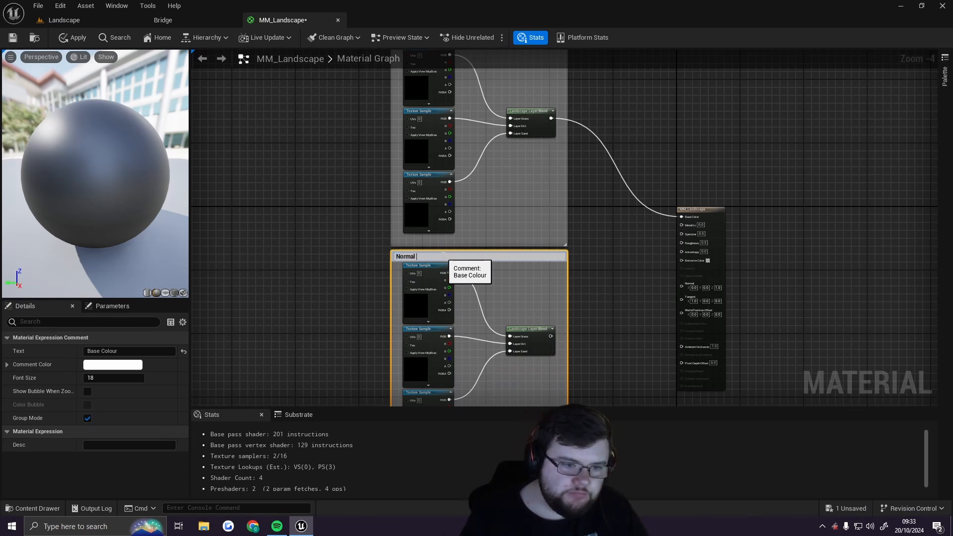
key("Return")
Paste a third copy of the group below the Normal group and rename its comment to "ORD"
scroll(580, 209, "up", 4)
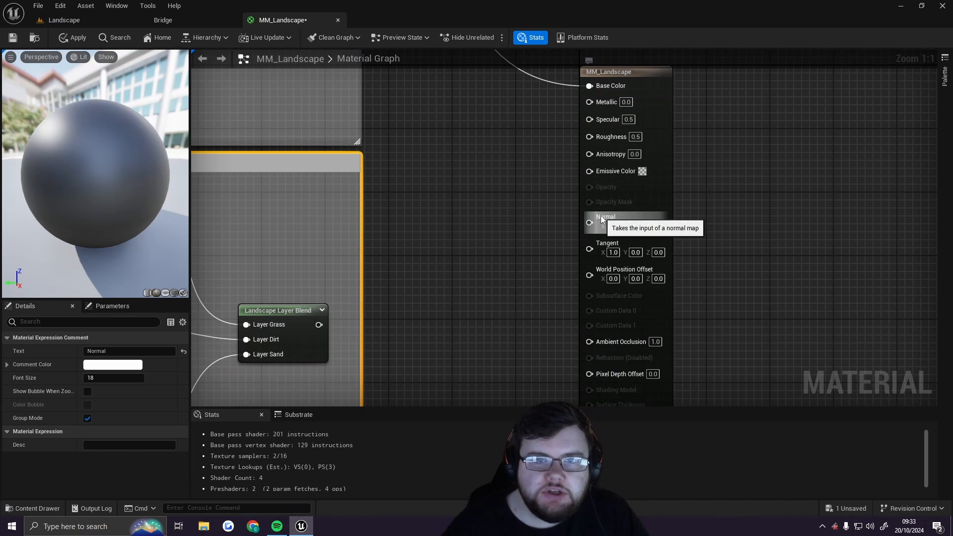
scroll(439, 207, "down", 4)
scroll(438, 204, "down", 1)
right_click_drag(438, 212, 600, 136)
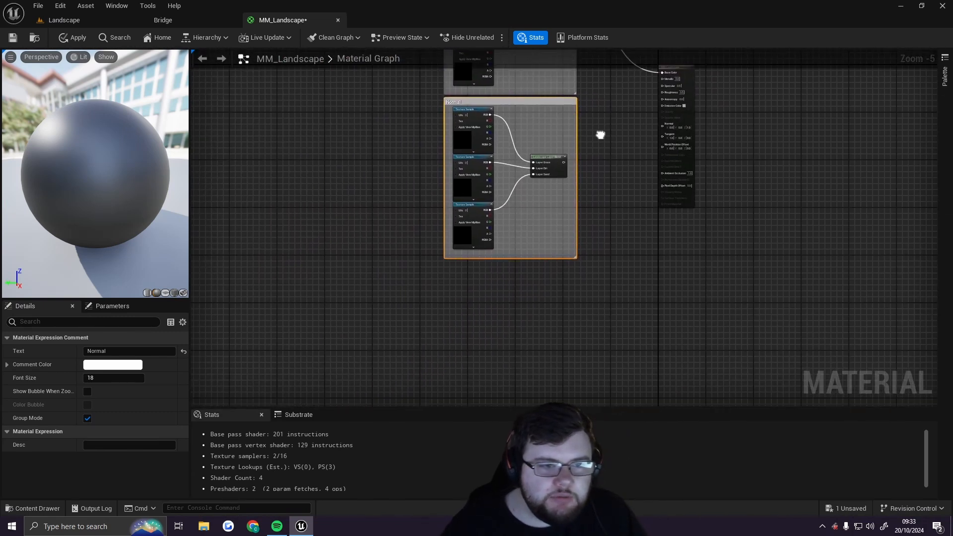
right_click_drag(603, 184, 589, 54)
scroll(527, 149, "up", 3)
left_click(449, 165)
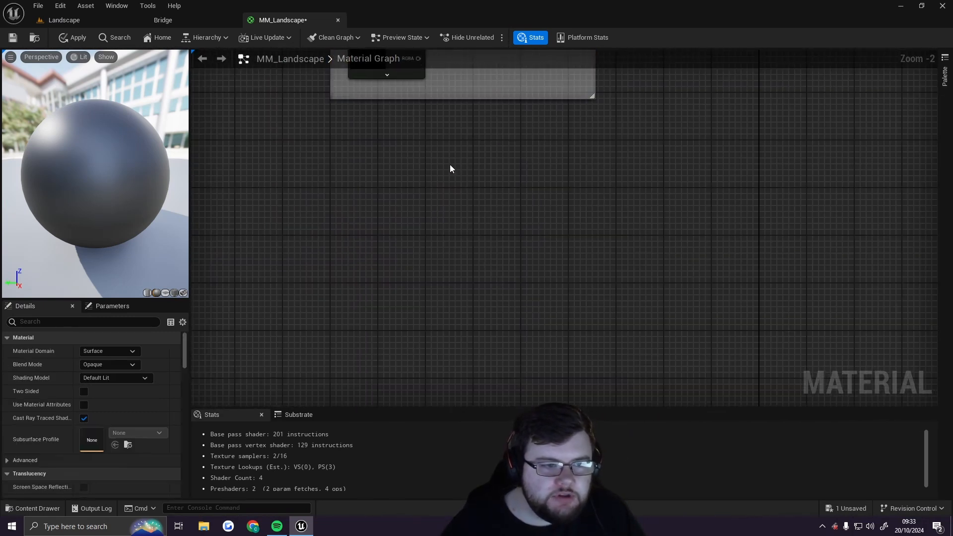
key("ctrl+v")
left_click_drag(611, 76, 543, 109)
double_click(432, 117)
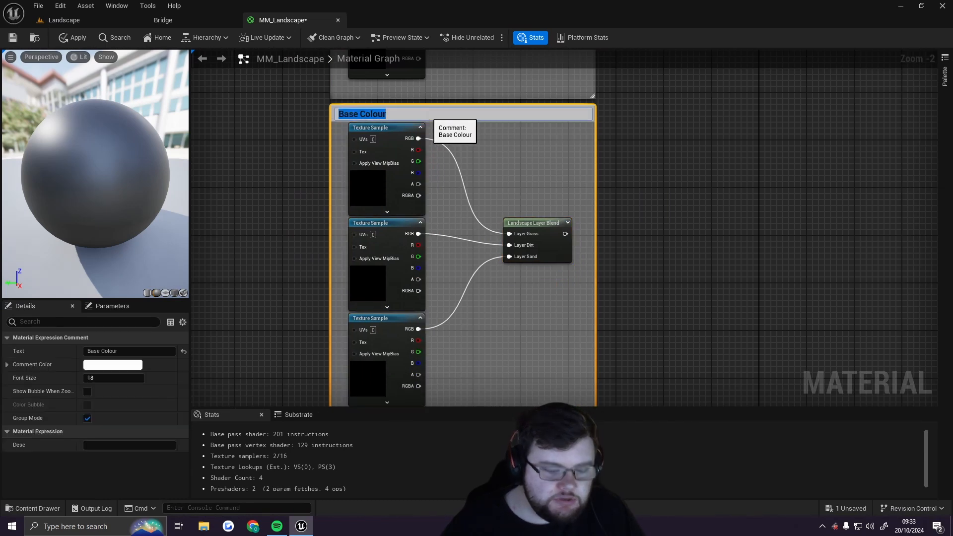
type("OR")
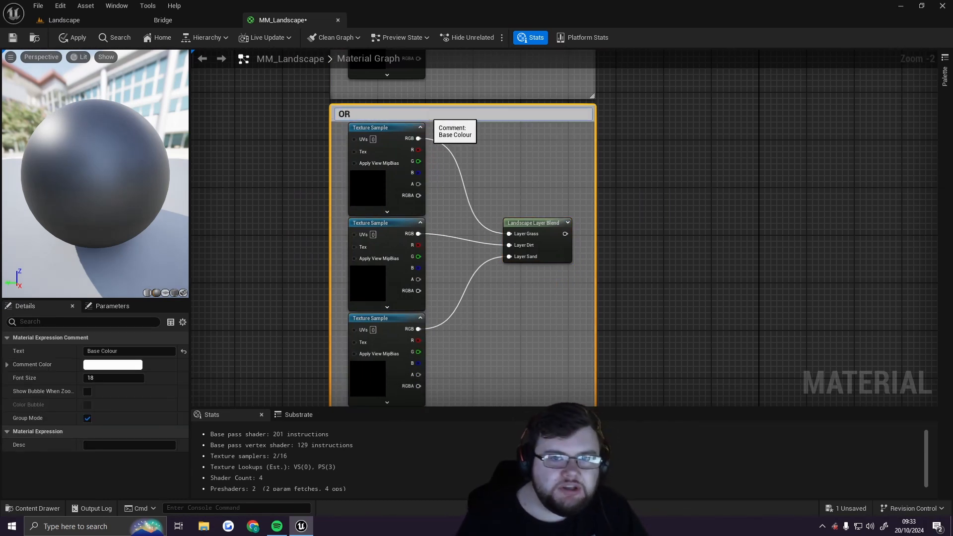
type("D")
key("Return")
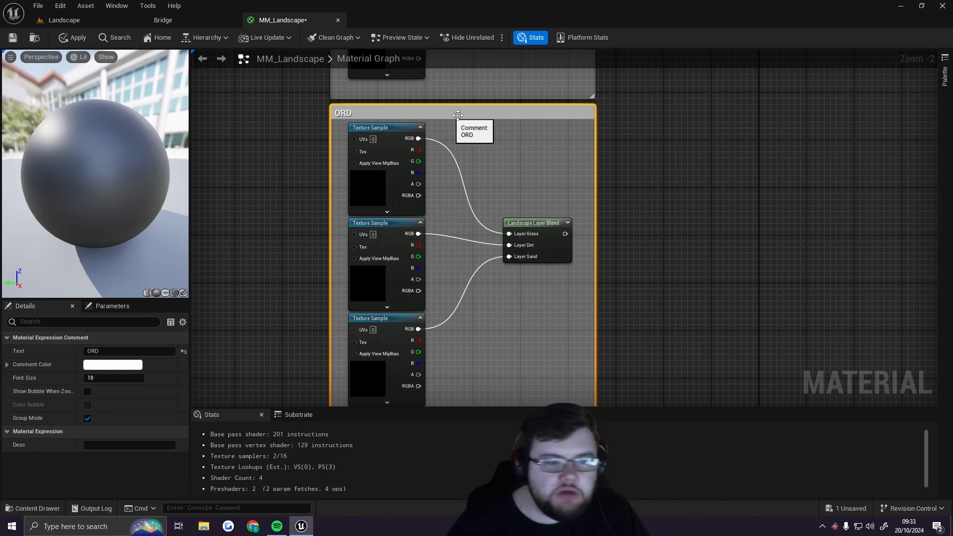
Connect the Normal group's Landscape Layer Blend output to the material's Normal input
right_click_drag(684, 134, 550, 212)
scroll(550, 211, "down", 3)
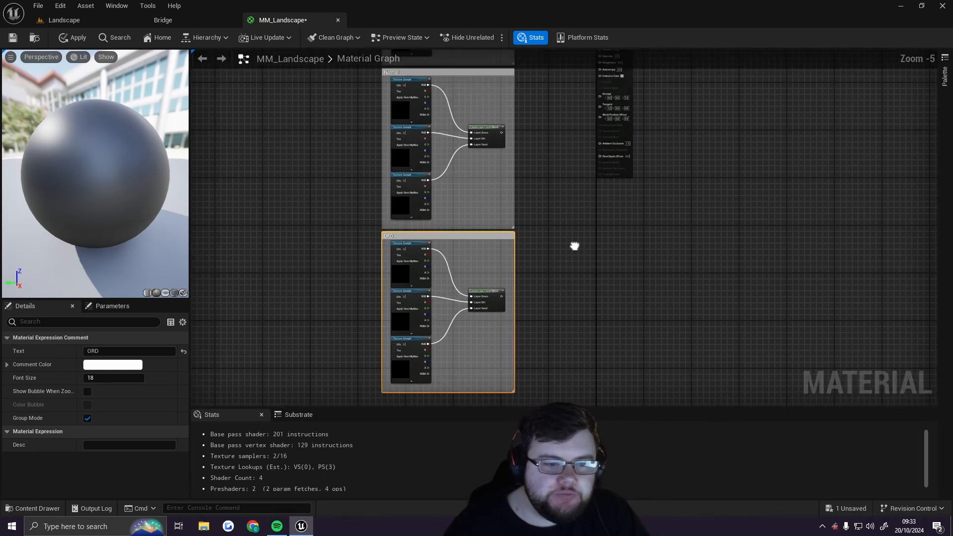
right_click_drag(541, 264, 508, 155)
scroll(503, 177, "up", 2)
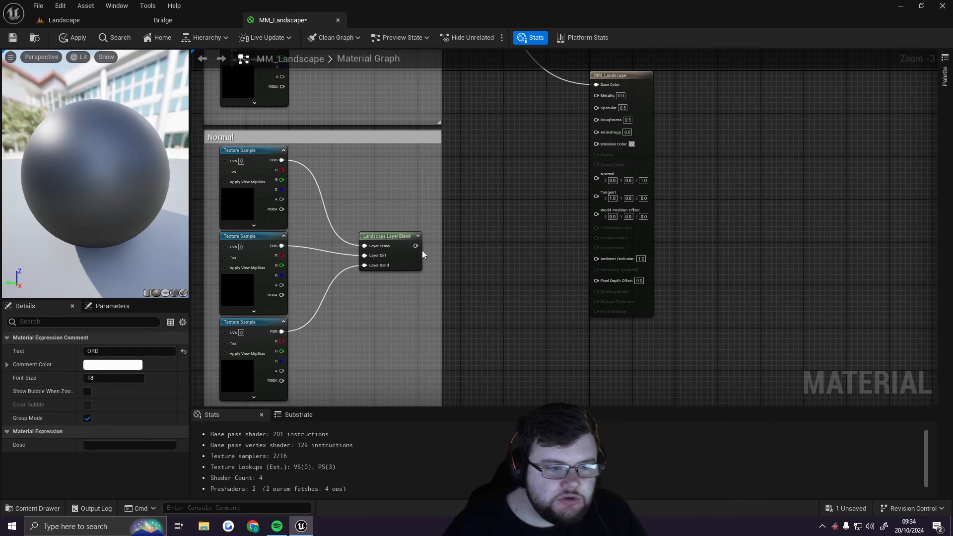
left_click_drag(416, 246, 596, 178)
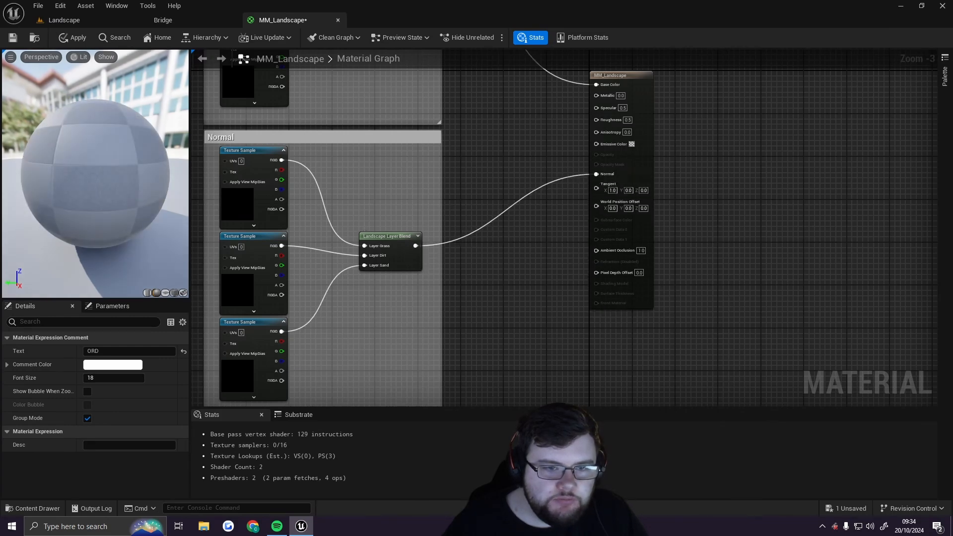
right_click_drag(536, 163, 554, 334)
right_click_drag(527, 289, 515, 51)
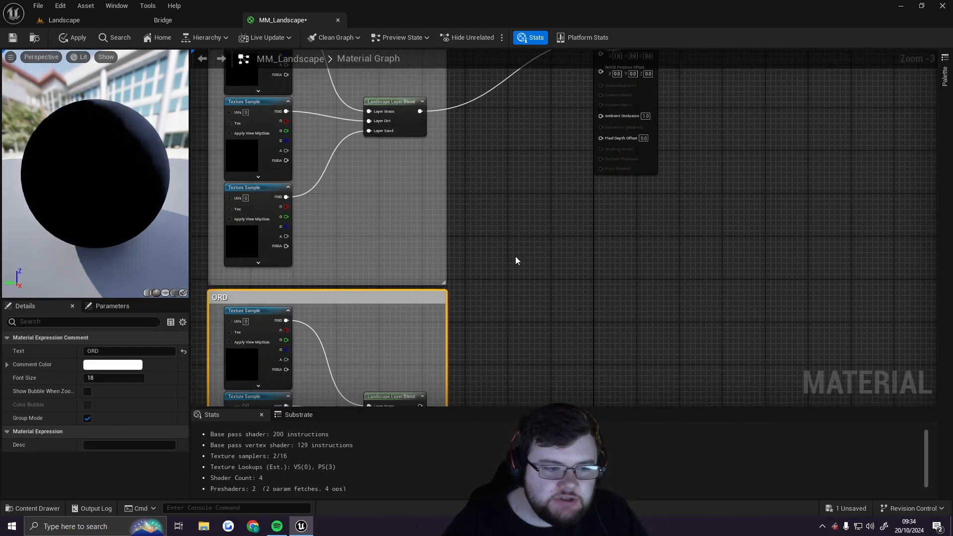
right_click_drag(515, 260, 642, 85)
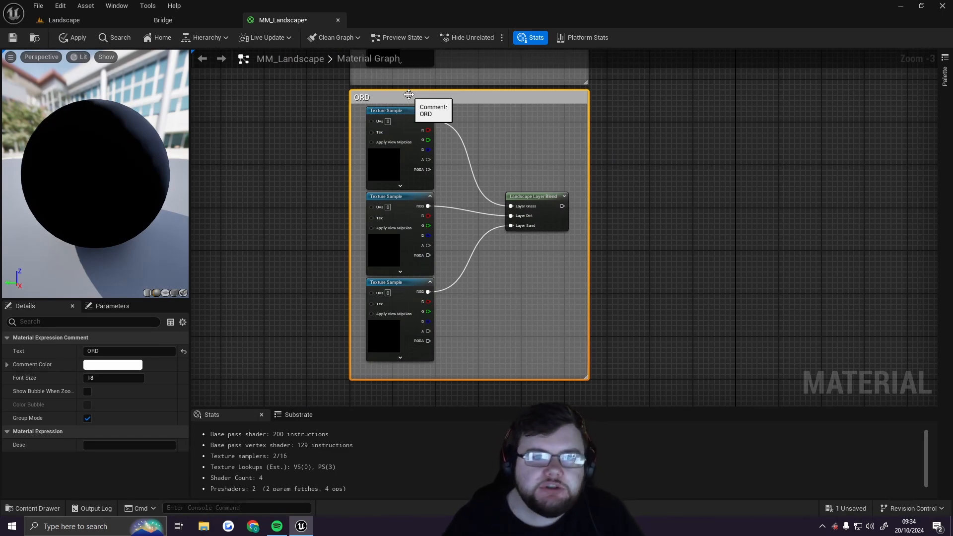
key("Home")
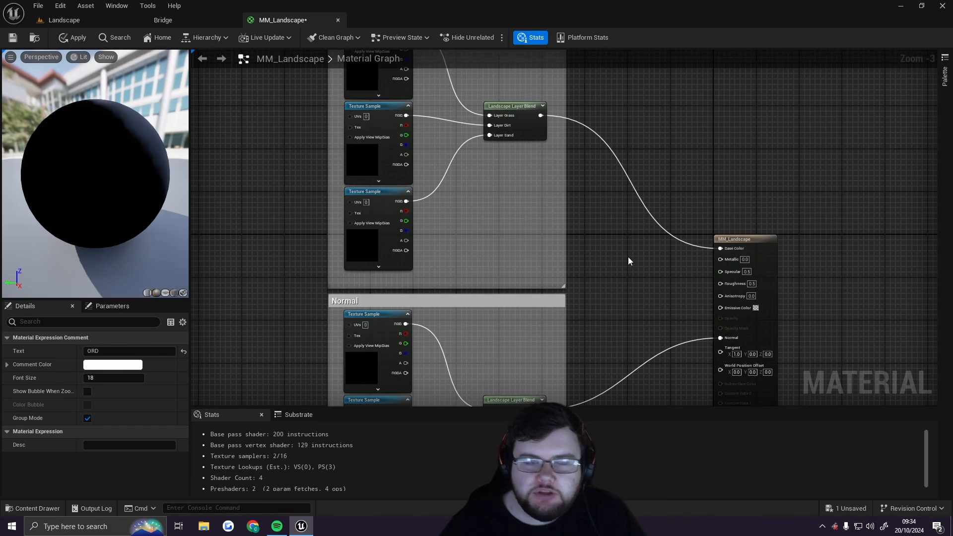
Switch to the Bridge tab and open the Surfaces category
left_click(193, 22)
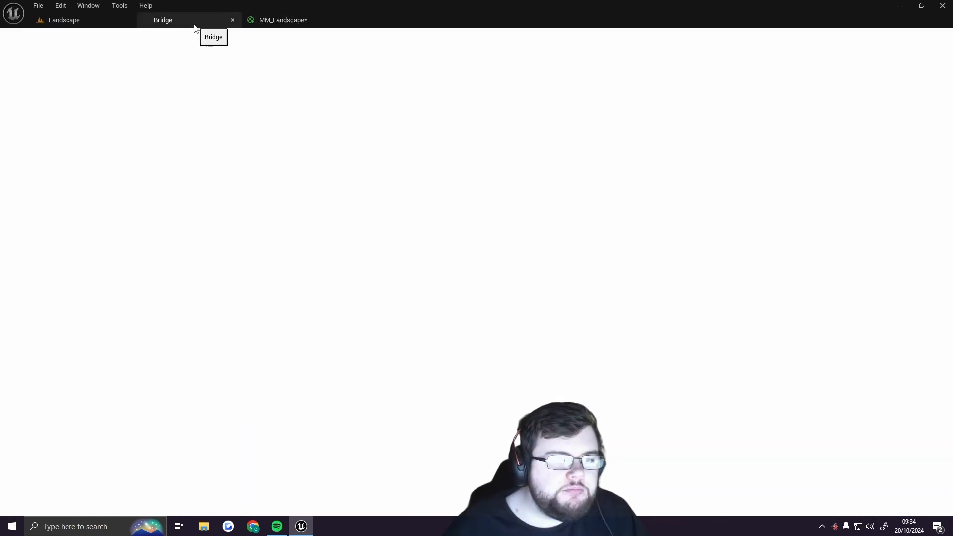
scroll(483, 156, "down", 5)
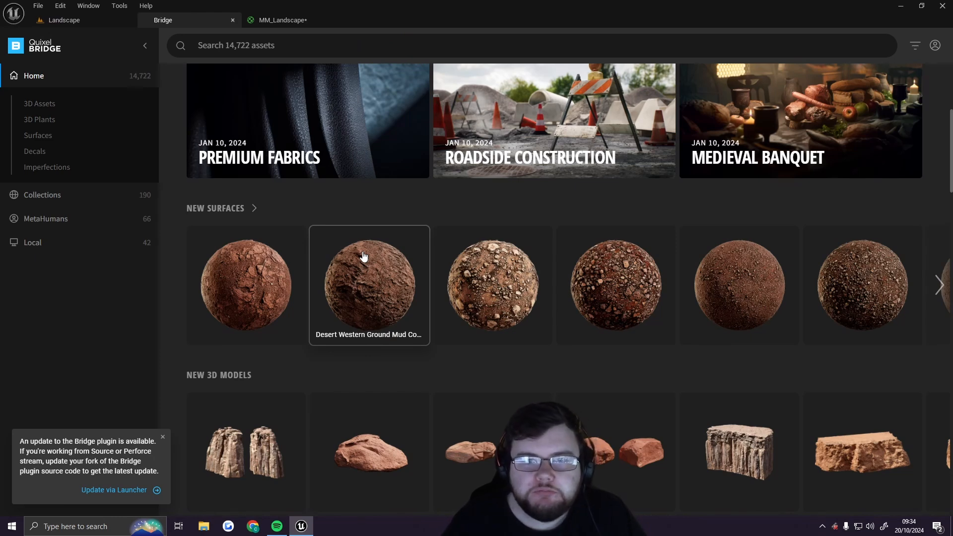
left_click(39, 135)
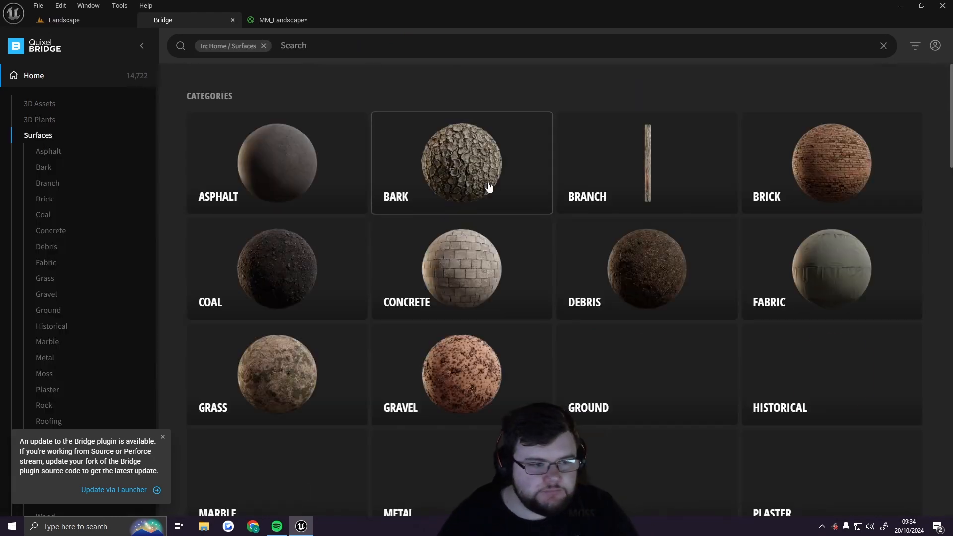
Search surfaces for grass and open the Wild Grass asset's details
left_click(351, 44)
type("grass")
key("Return")
scroll(483, 239, "down", 5)
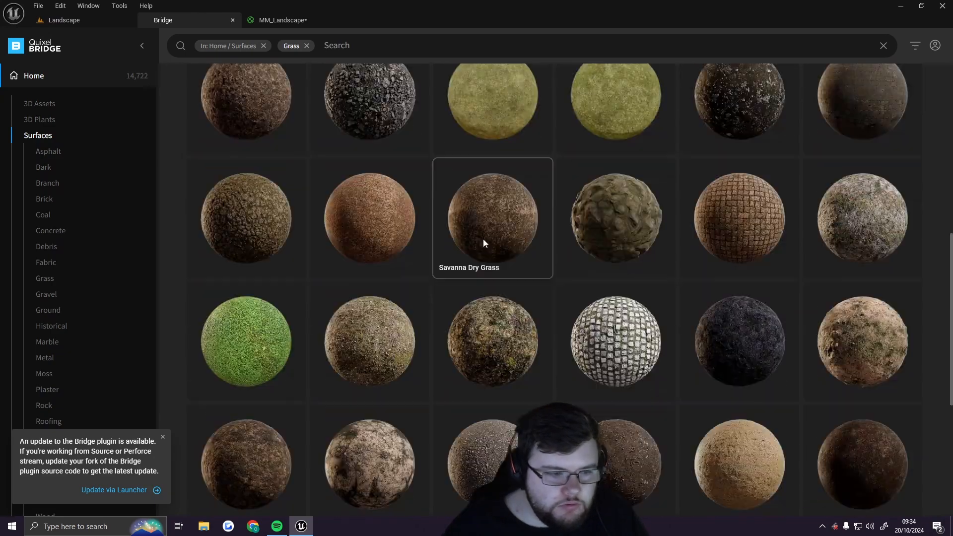
scroll(483, 239, "down", 3)
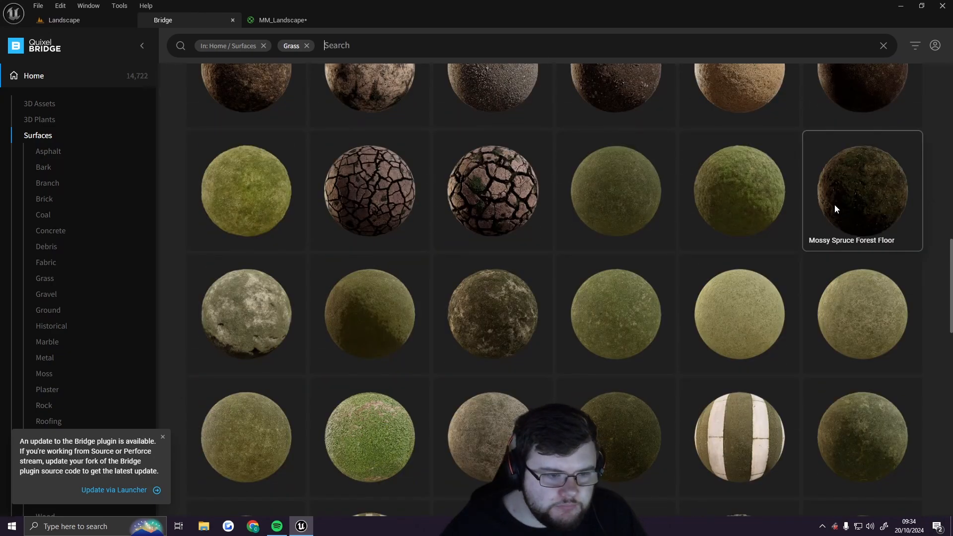
left_click(834, 204)
scroll(476, 397, "down", 3)
left_click(553, 338)
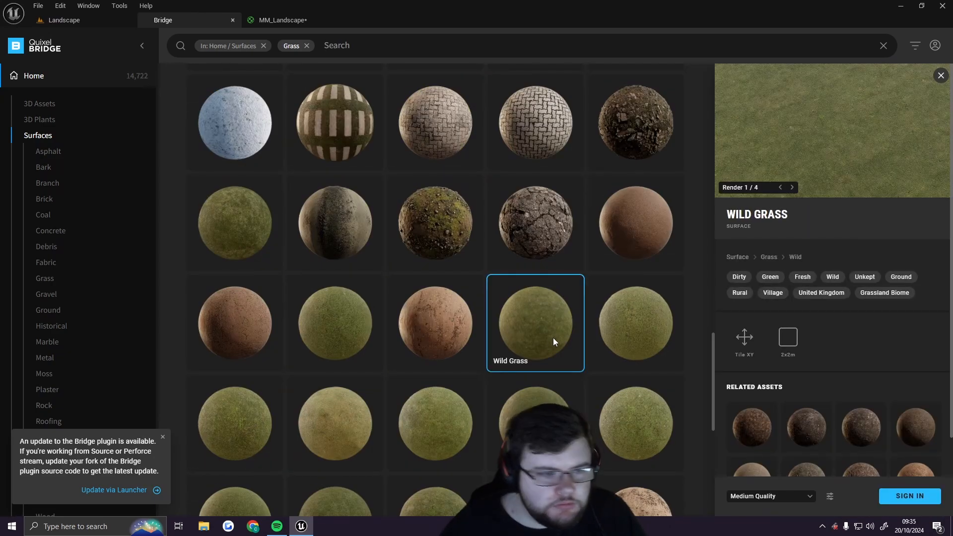
Sign in to Bridge, allow the helper through the firewall, and download the Wild Grass surface
left_click(903, 495)
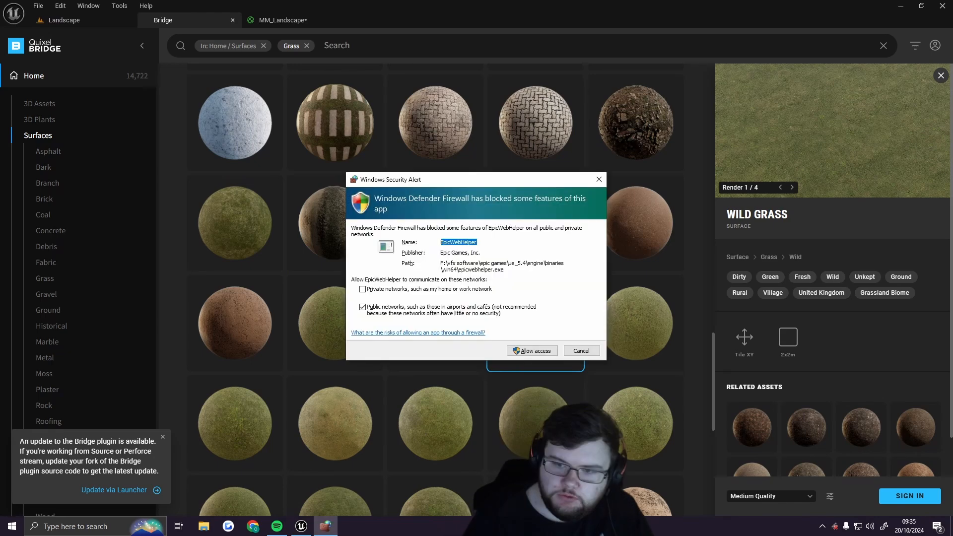
left_click(532, 351)
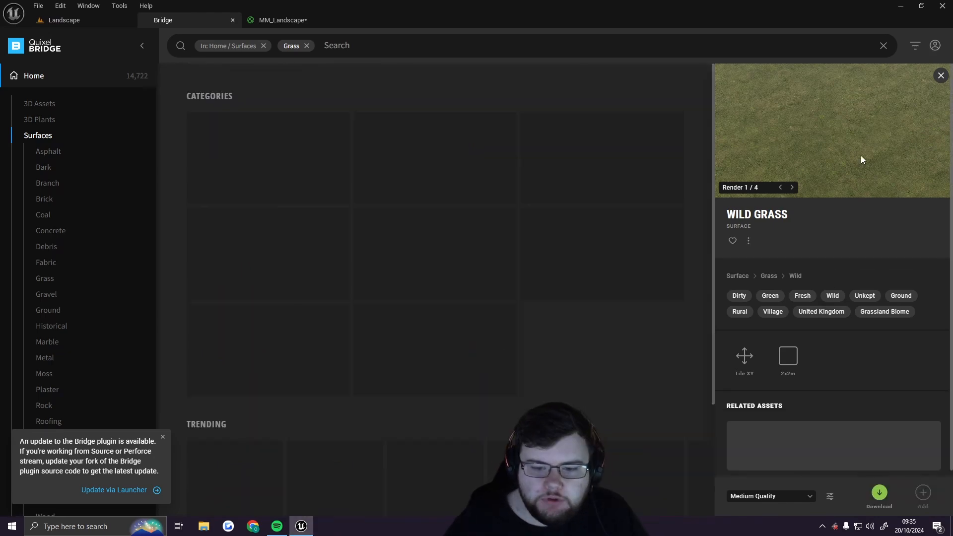
left_click(878, 492)
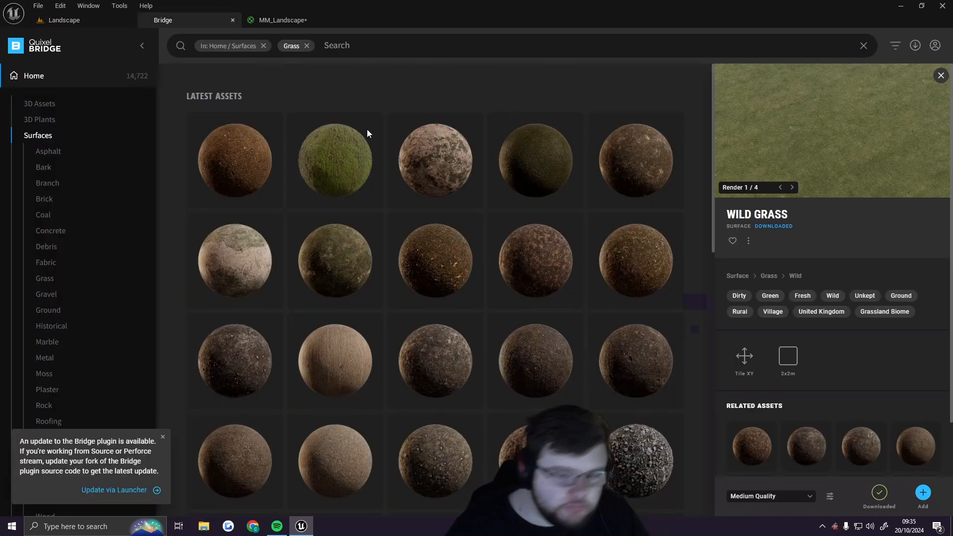
Select a second grass surface, download it, and add the downloaded surfaces to the project
left_click(535, 261)
left_click(878, 492)
left_click(922, 492)
Search the surfaces for sand and open a sand surface to download it
left_click(173, 5)
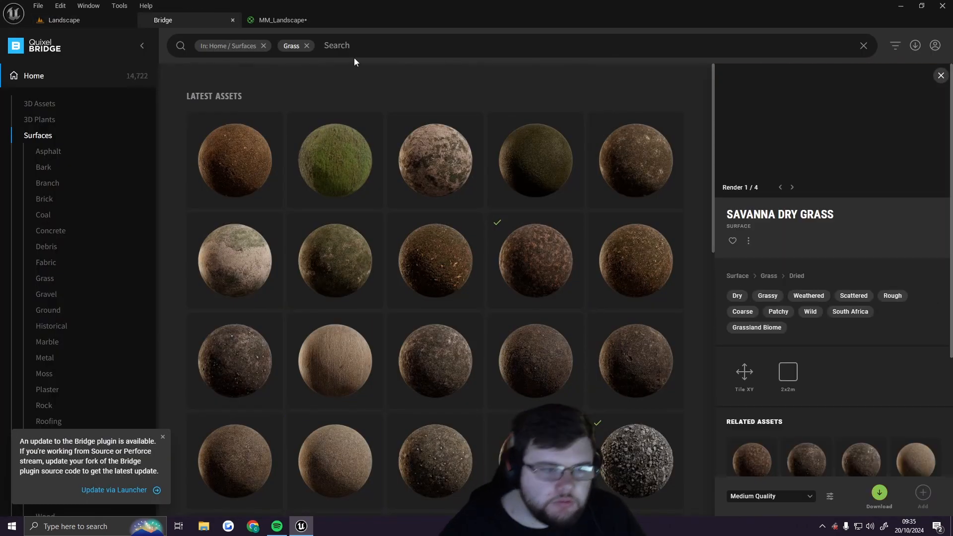
left_click(355, 48)
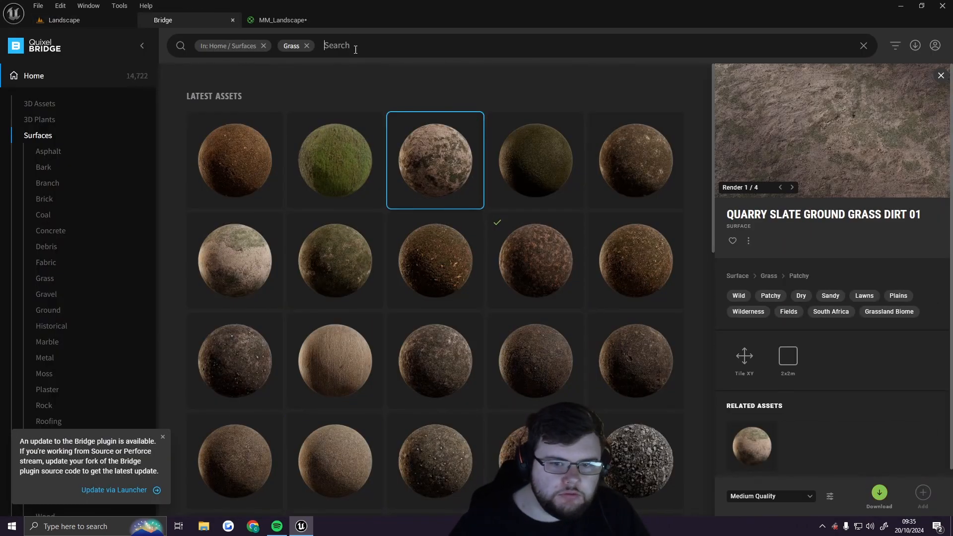
key("BackSpace")
type("sand")
key("Return")
left_click(561, 171)
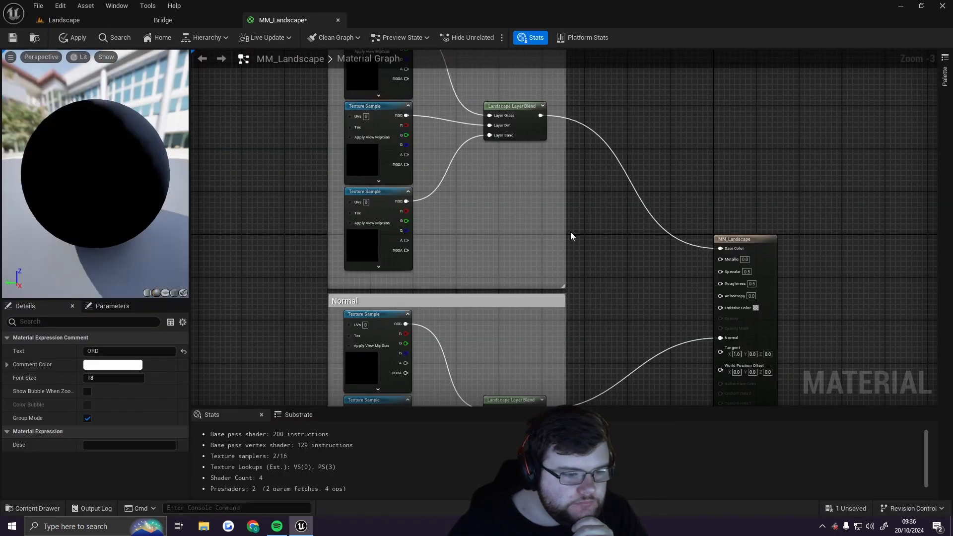
Switch between the level editor and the MM_Landscape material editor to check the imported surface folders
left_click(293, 21)
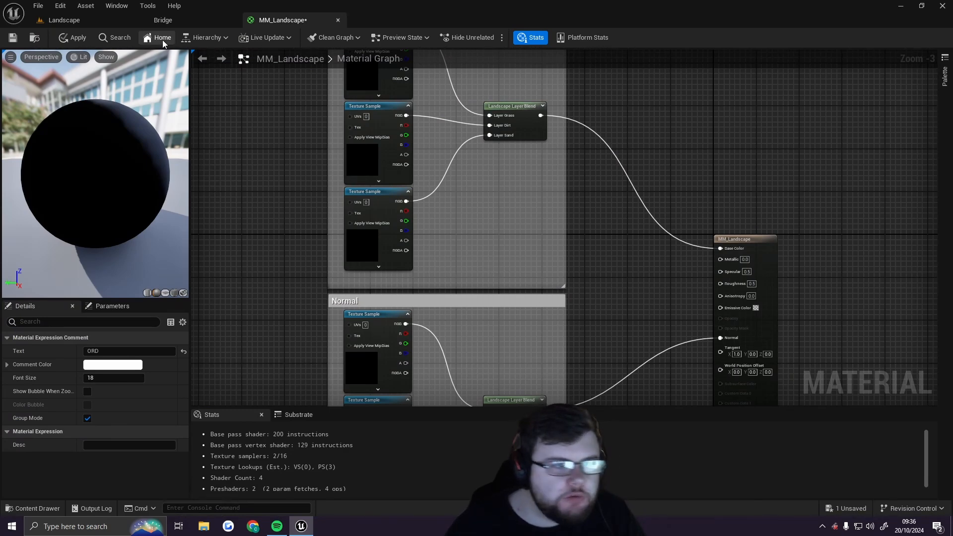
left_click(64, 20)
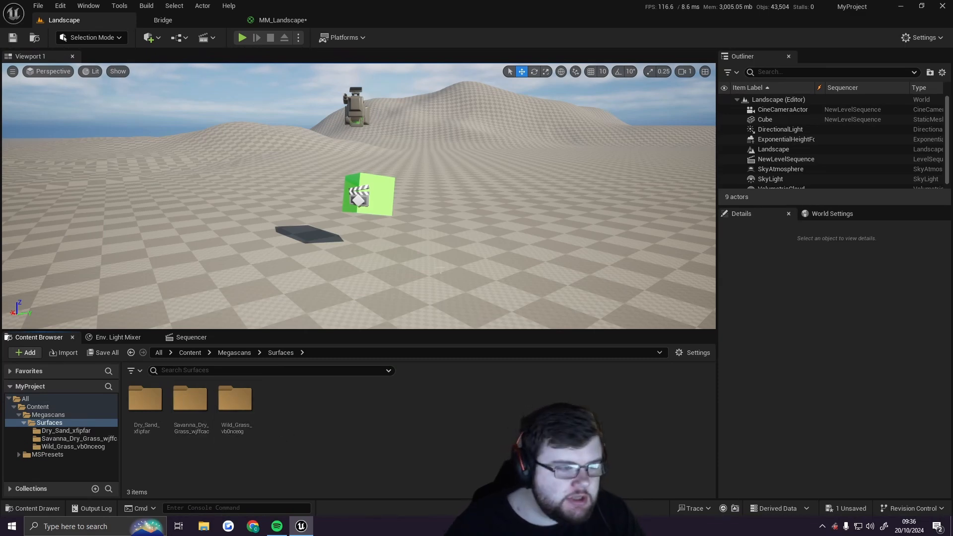
left_click(277, 20)
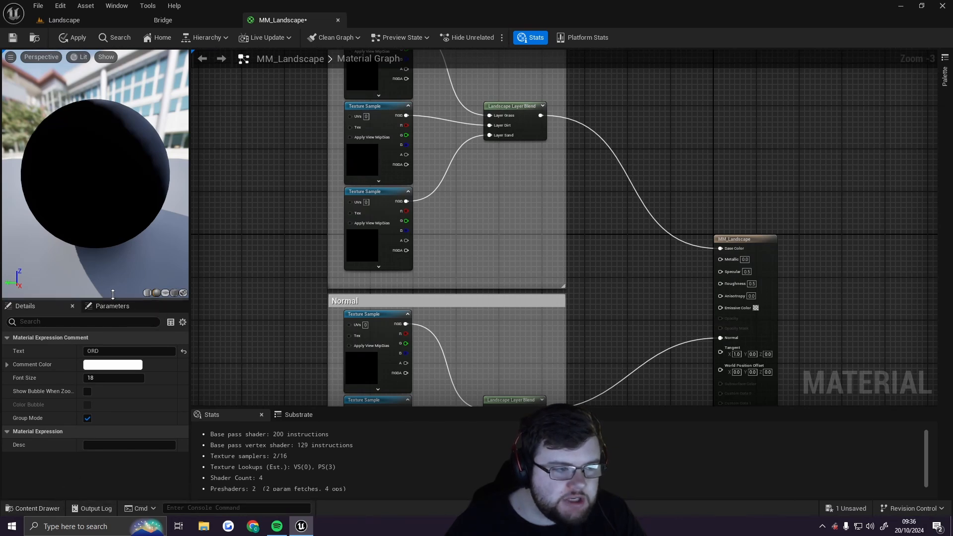
Resize the material preview viewport and the details panel in the material editor
left_click_drag(113, 294, 113, 203)
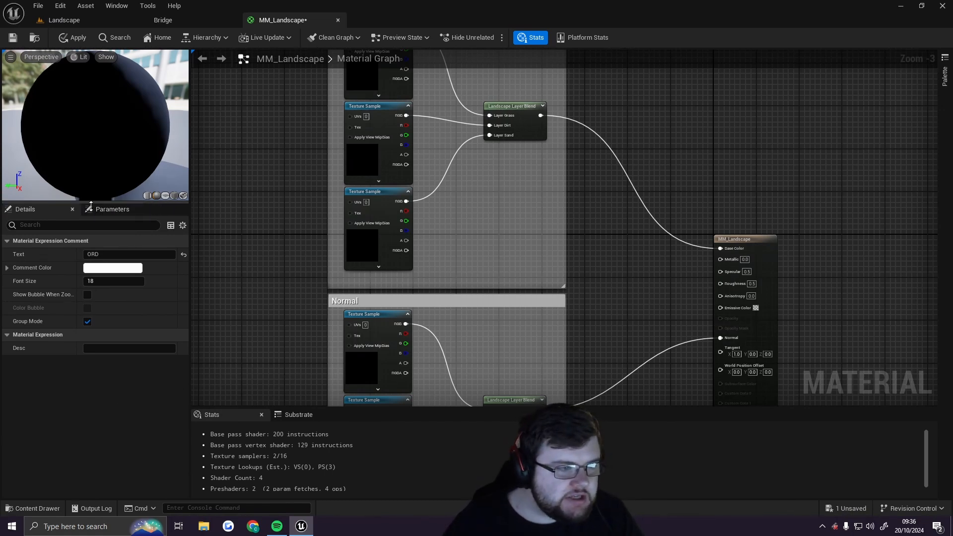
left_click_drag(89, 202, 89, 238)
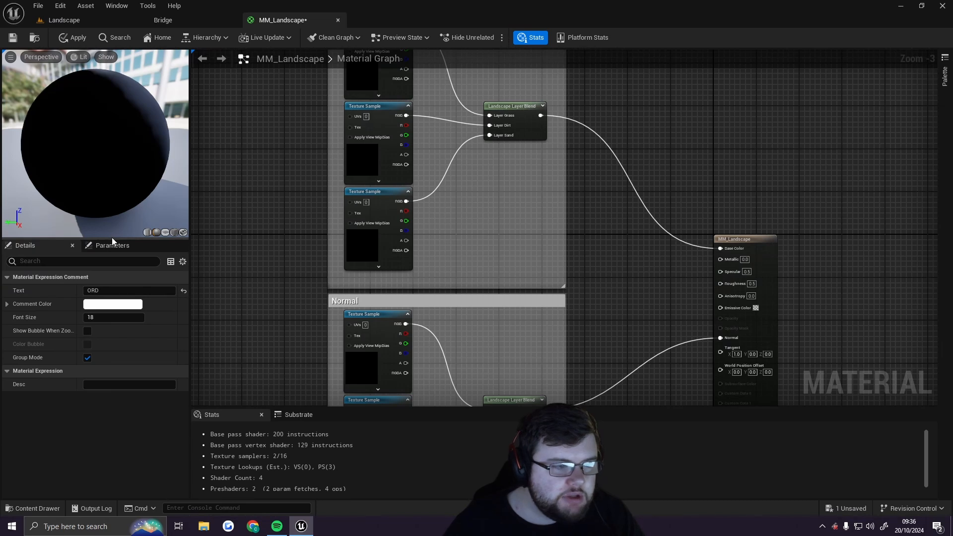
mouse_move(189, 201)
left_mouse_down()
mouse_move(216, 200)
mouse_move(190, 200)
left_mouse_up()
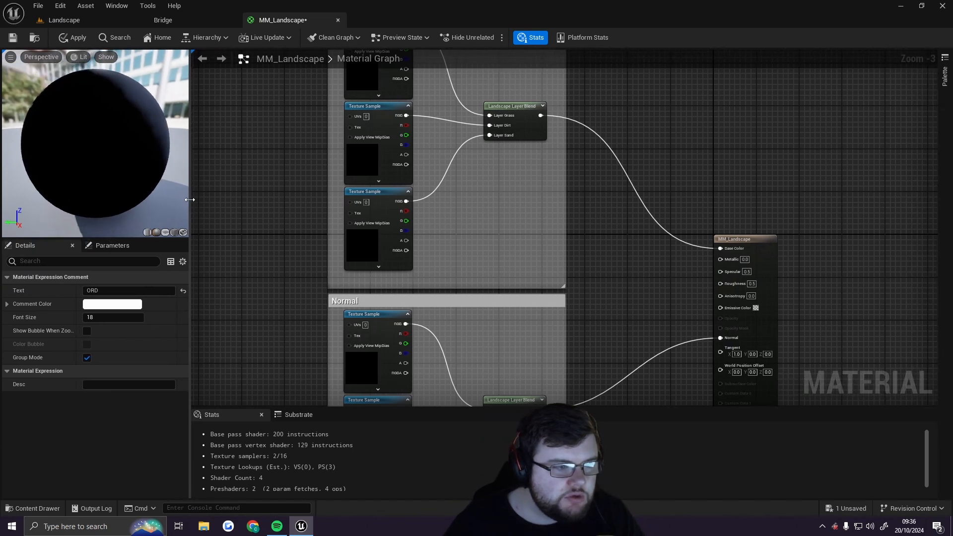
left_click_drag(127, 235, 124, 193)
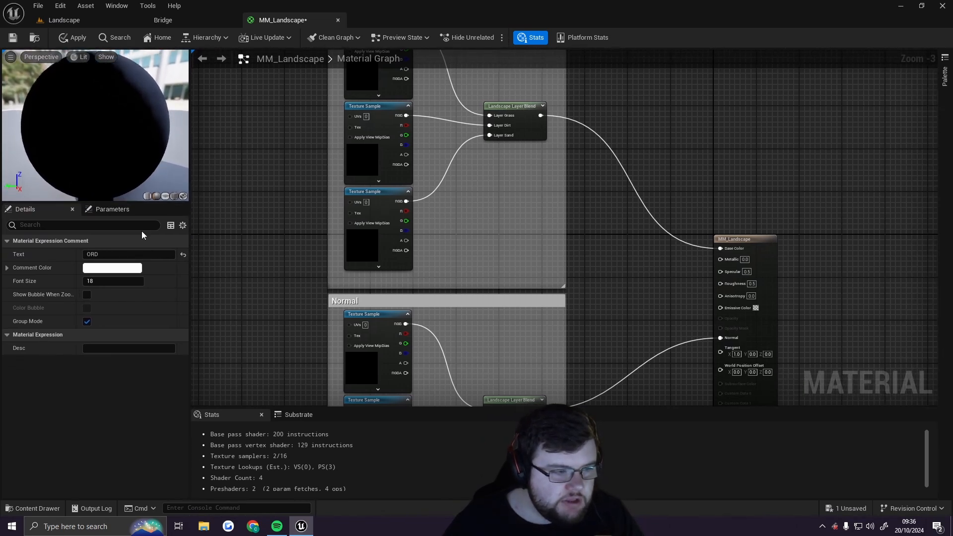
Dock a content browser into the material editor layout and close the stats panel
left_click(43, 508)
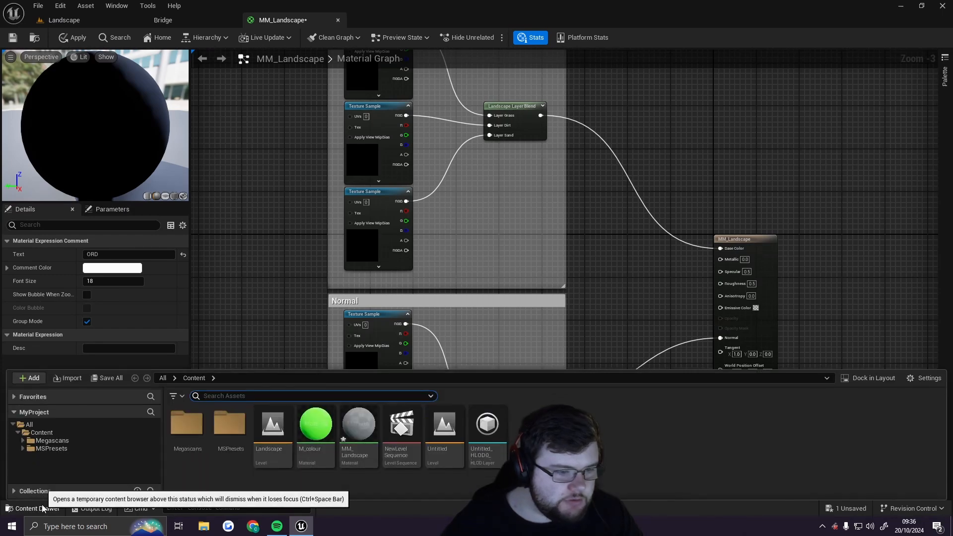
left_click(868, 378)
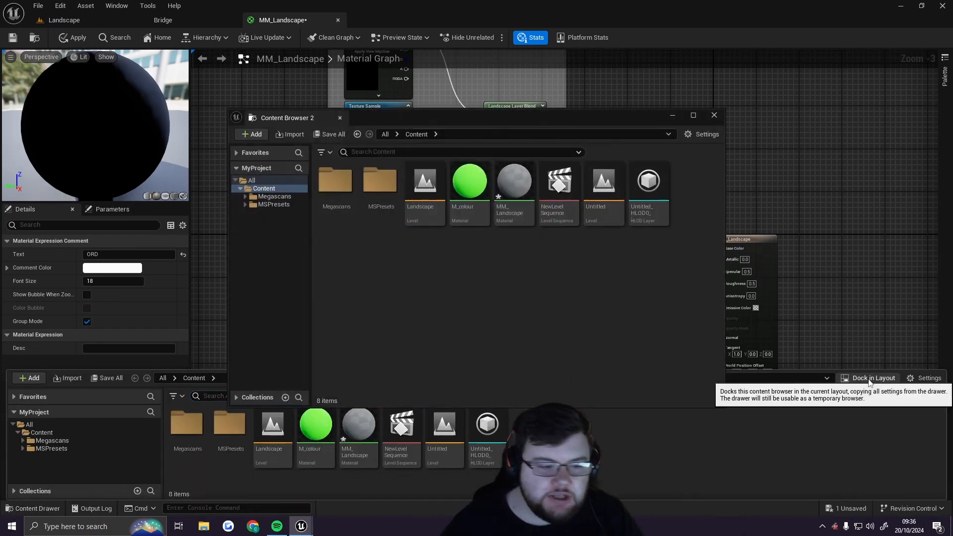
left_click_drag(289, 118, 123, 496)
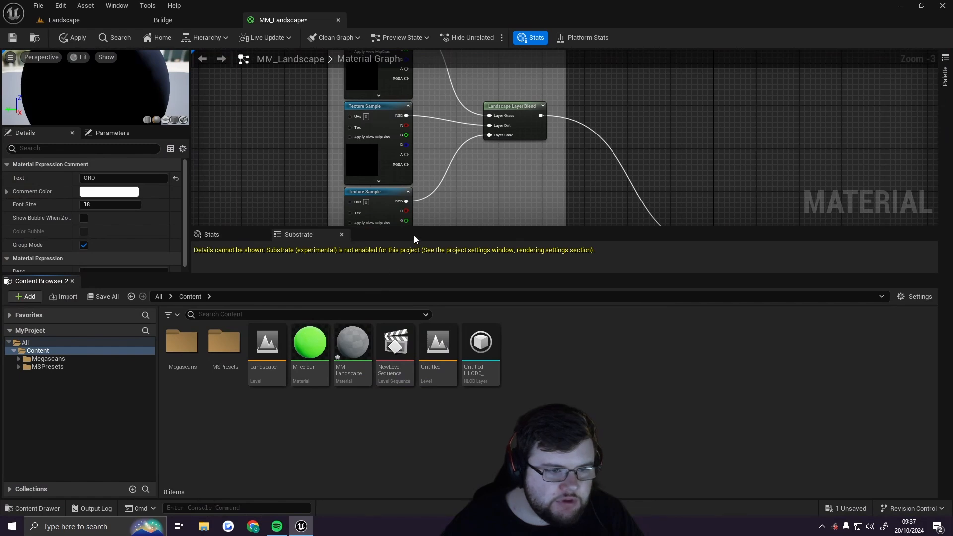
left_click_drag(412, 275, 402, 377)
left_click(341, 317)
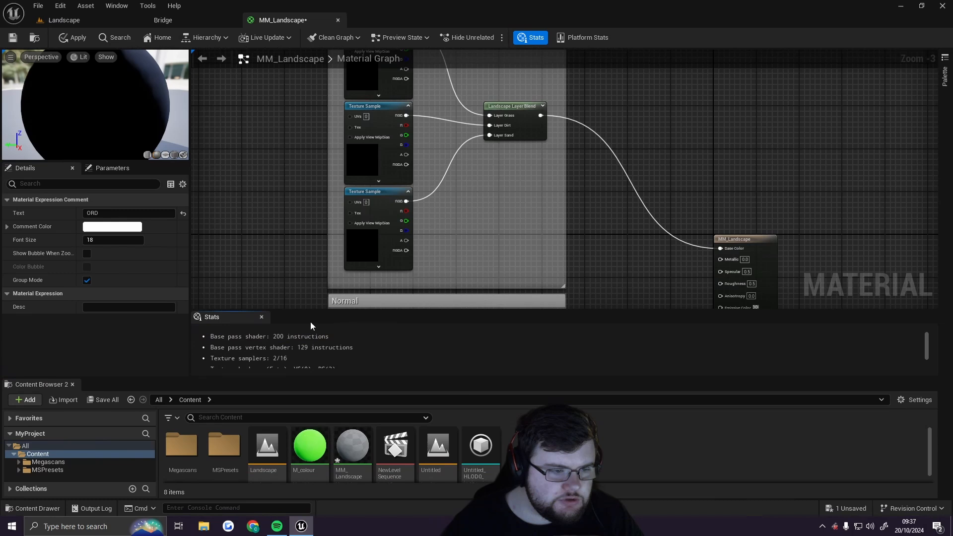
left_click(262, 317)
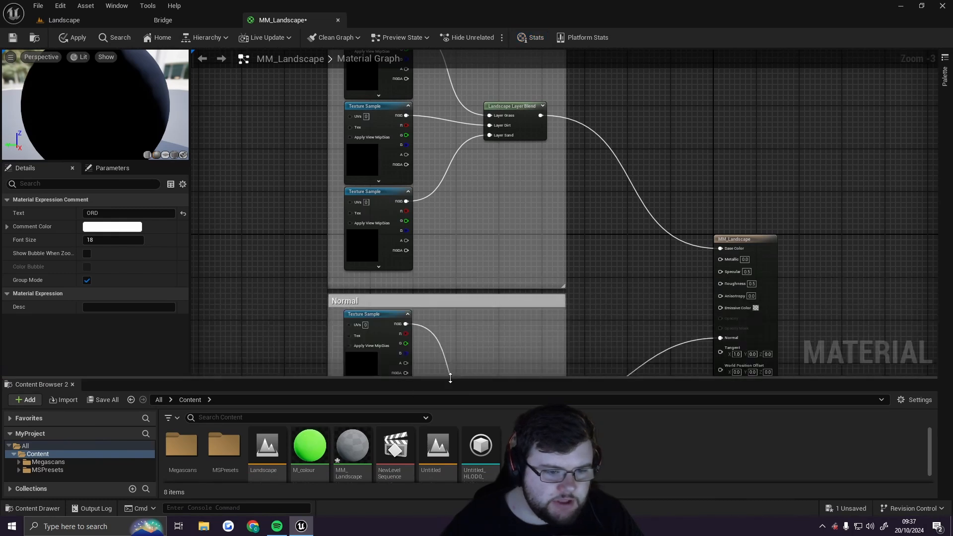
left_click_drag(450, 378, 453, 352)
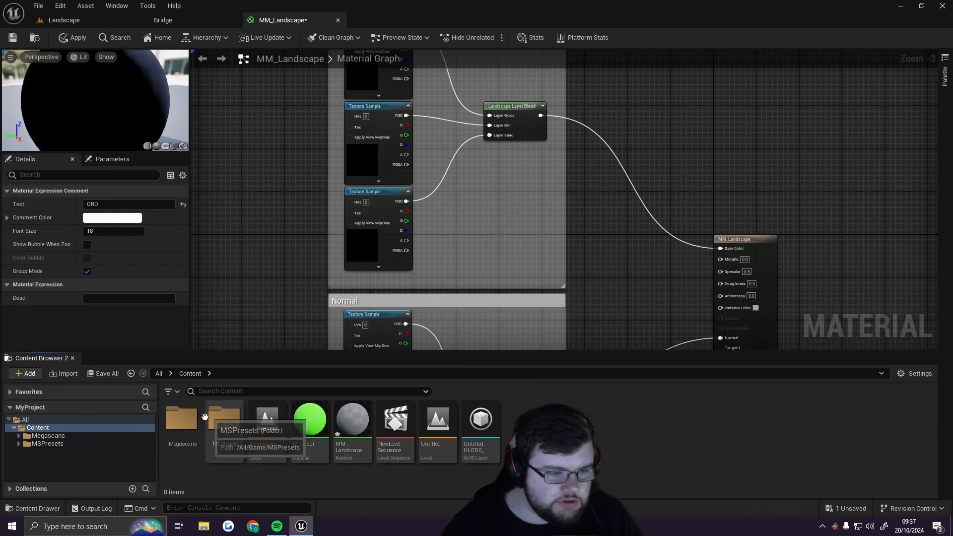
Assign the T_Wild_Grass_vb0nceog_2K_D texture to the first Texture Sample in the Base Colour group
double_click(181, 420)
double_click(181, 421)
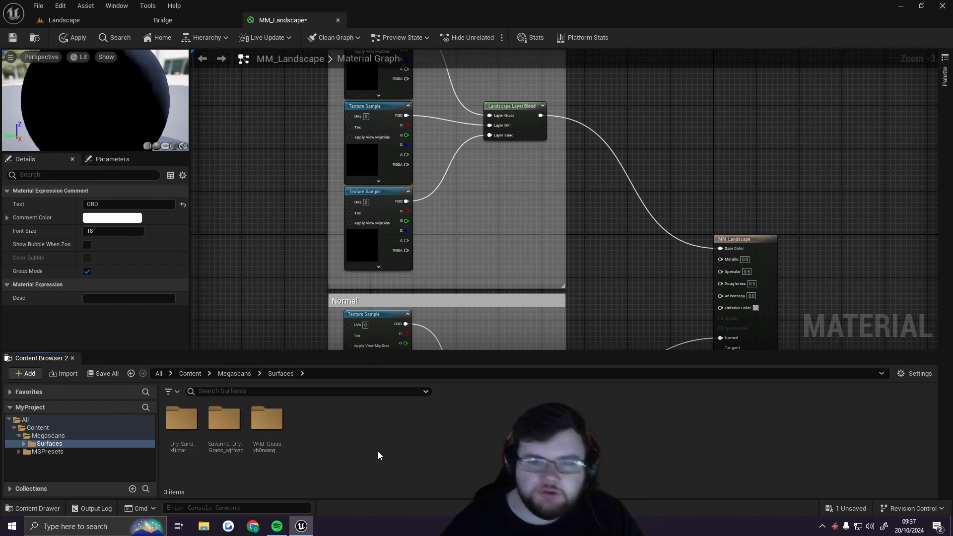
right_click_drag(656, 105, 682, 174)
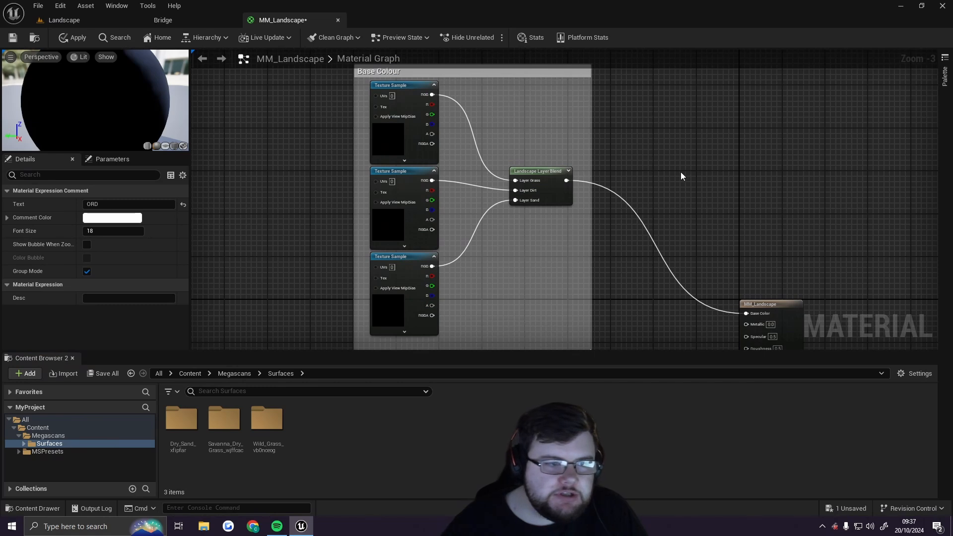
right_click_drag(680, 172, 659, 177)
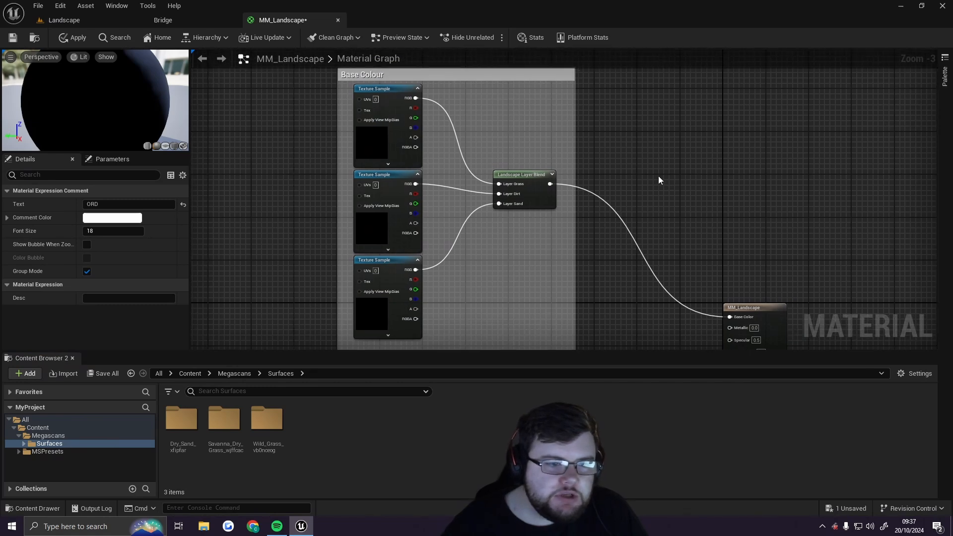
left_click(386, 89)
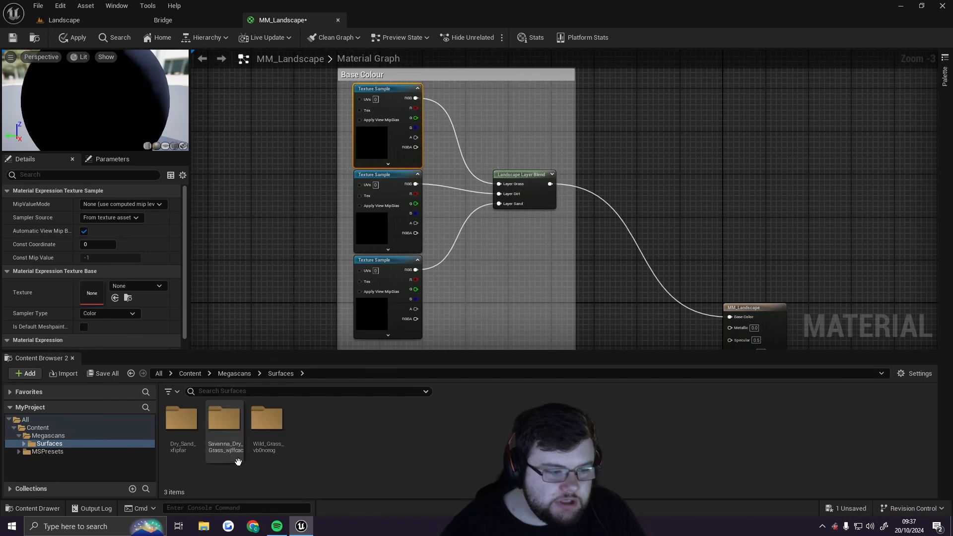
double_click(273, 423)
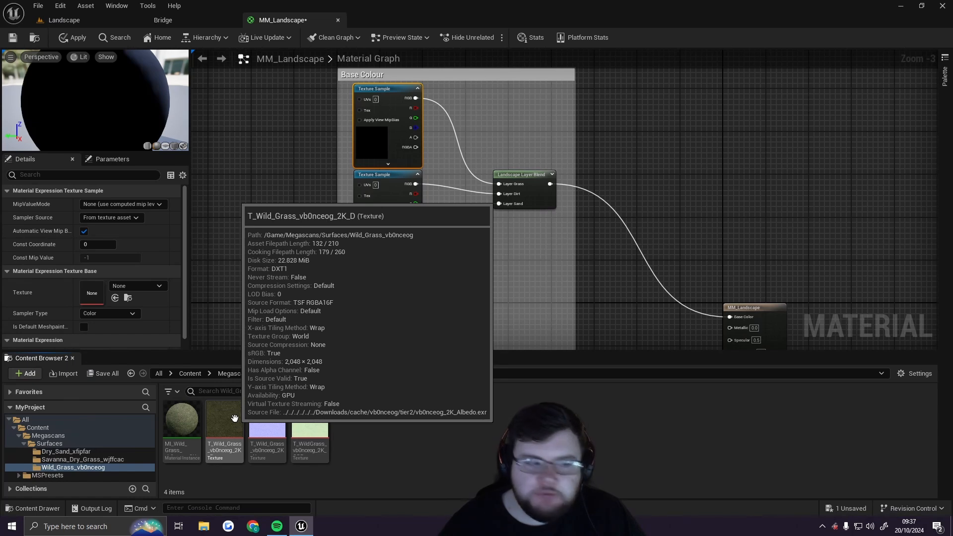
left_click_drag(235, 418, 96, 296)
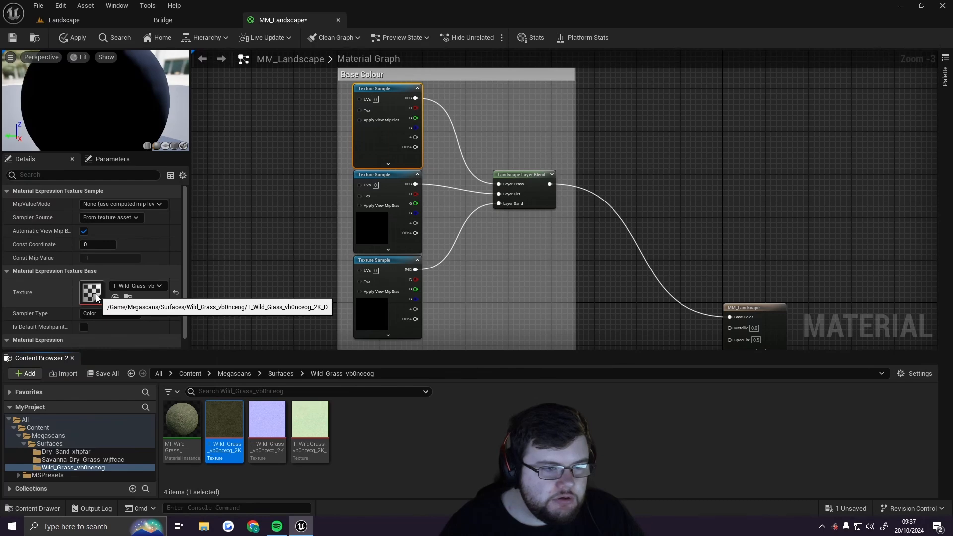
Assign the T_Savanna_Dry_Grass_wjffcac_2K_D texture to the second Texture Sample in the Base Colour group
scroll(374, 129, "up", 3)
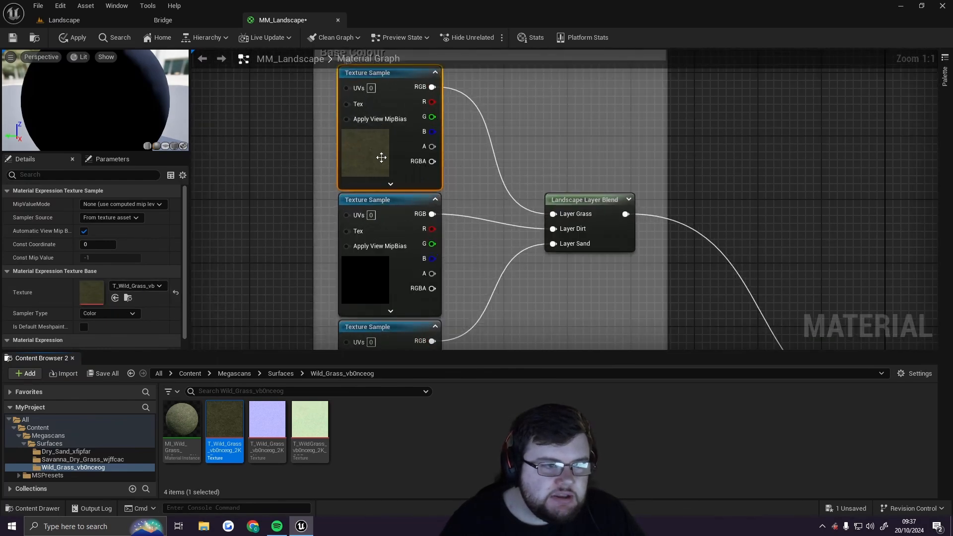
right_click_drag(475, 138, 557, 190)
right_click_drag(447, 197, 406, 177)
right_click_drag(554, 229, 466, 178)
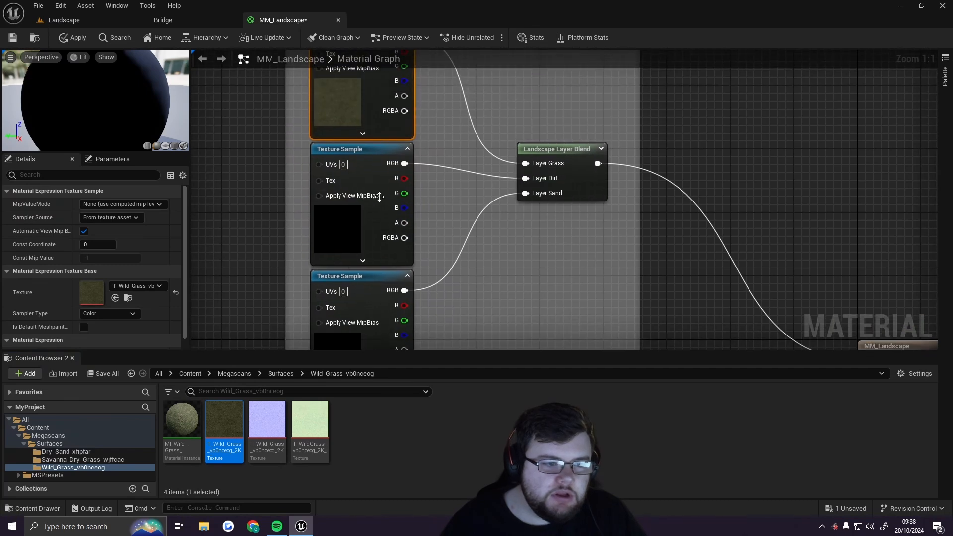
left_click(373, 180)
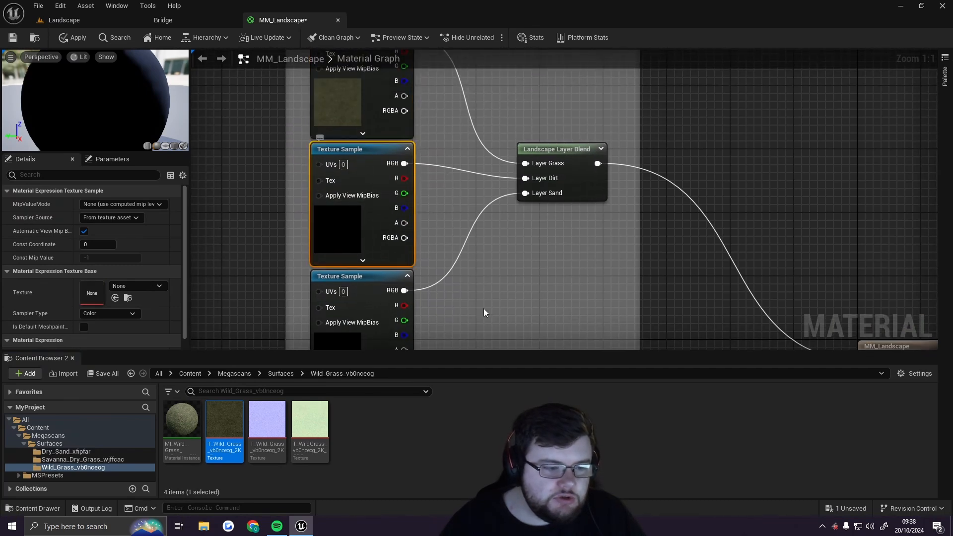
left_click(281, 374)
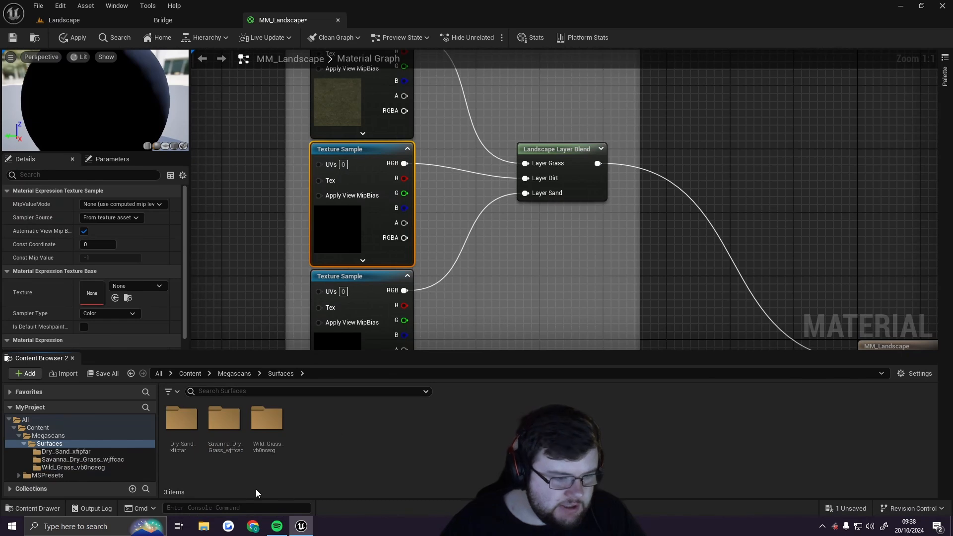
double_click(224, 419)
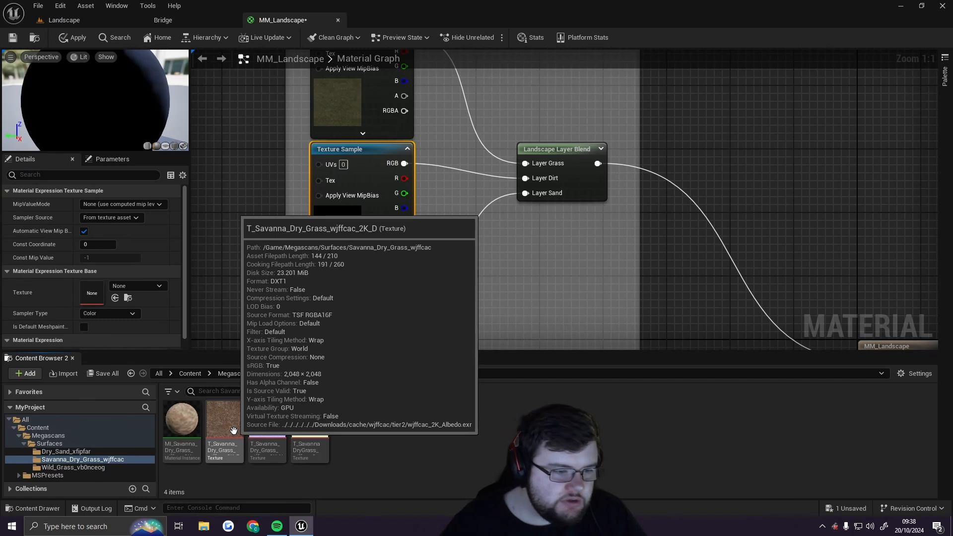
left_click_drag(234, 429, 94, 293)
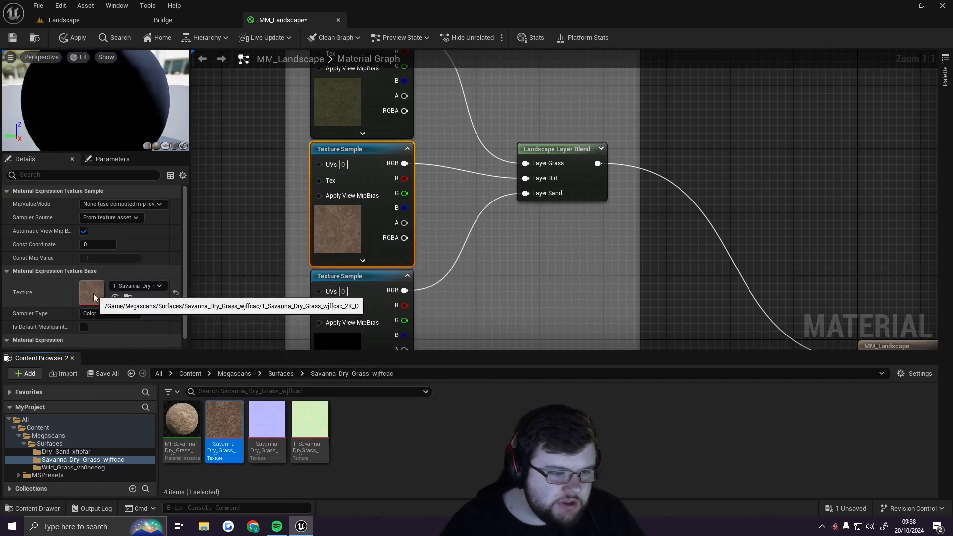
Assign the T_Dry_Sand_xfipfar_2K_D texture to the third Texture Sample in the Base Colour group
left_click(280, 373)
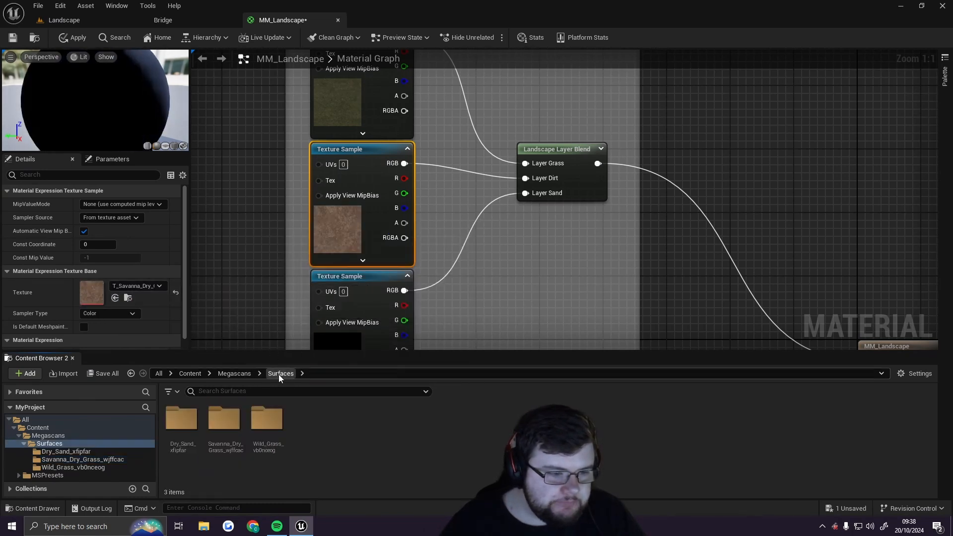
left_click(369, 290)
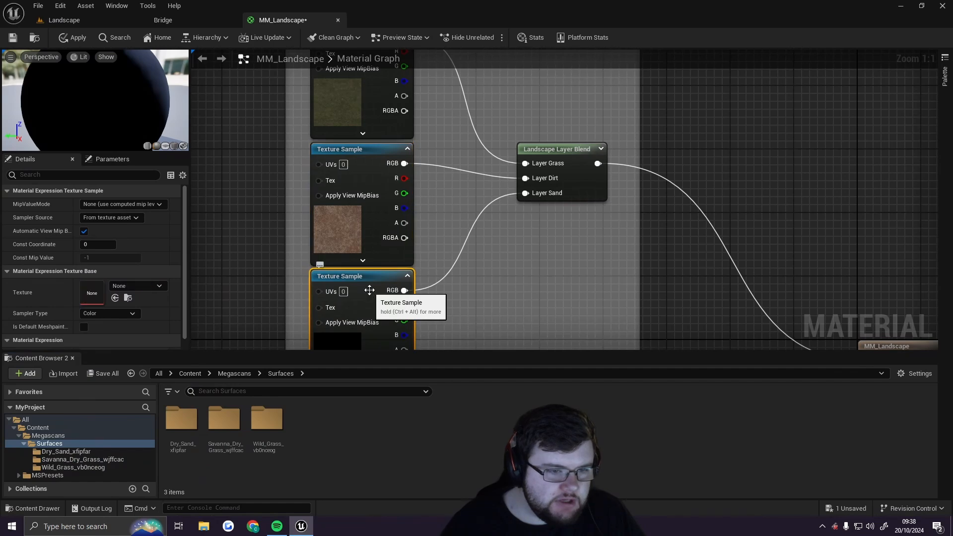
right_click_drag(528, 311, 500, 273)
double_click(181, 418)
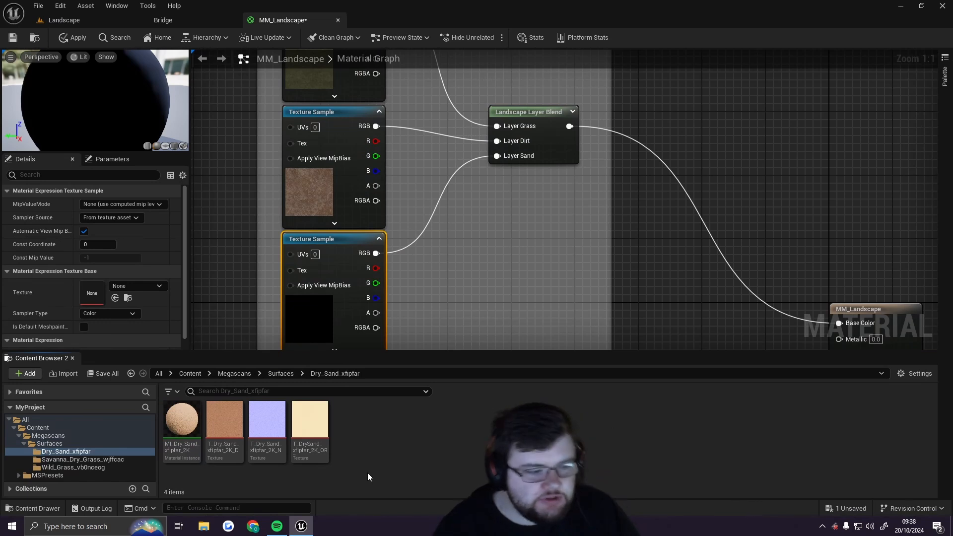
mouse_move(313, 423)
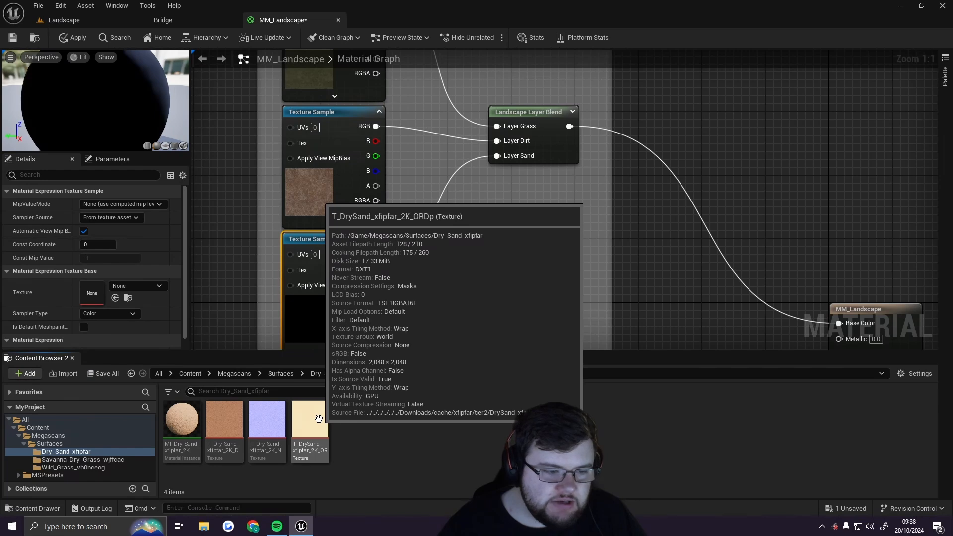
mouse_move(224, 419)
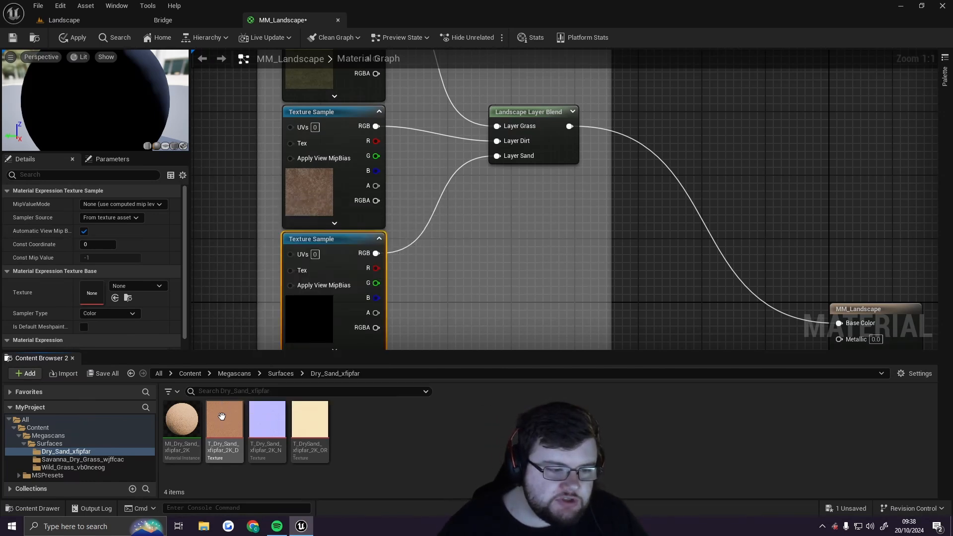
left_click_drag(221, 419, 107, 291)
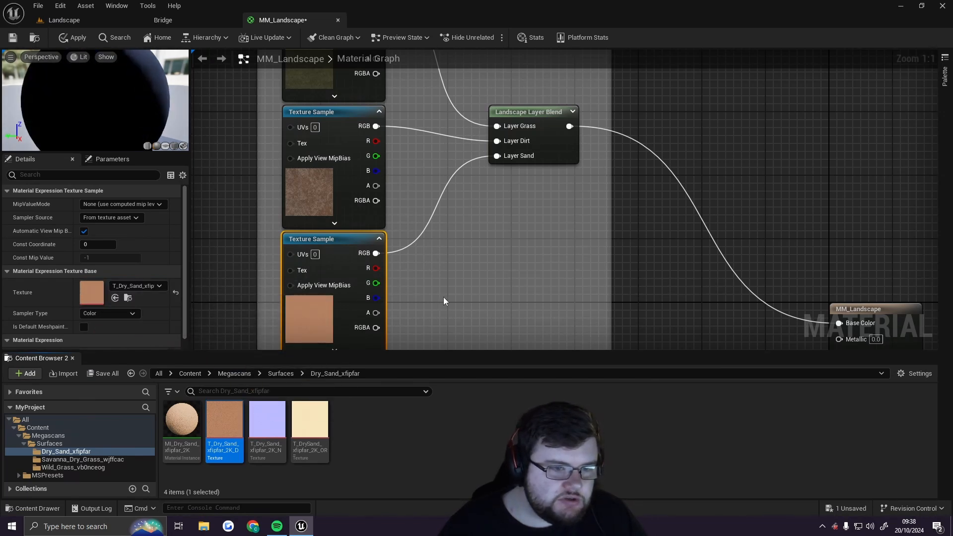
Enlarge the material preview viewport and rotate the preview sphere
right_click_drag(443, 297, 465, 278)
left_click_drag(104, 153, 110, 198)
mouse_move(99, 122)
left_mouse_down()
mouse_move(138, 124)
mouse_move(22, 115)
mouse_move(99, 123)
left_mouse_up()
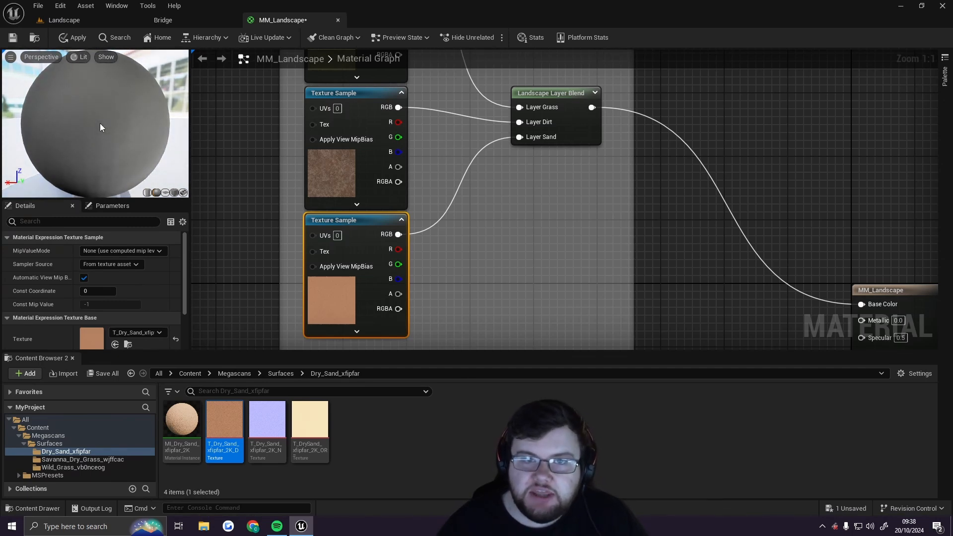
scroll(511, 233, "down", 2)
mouse_move(85, 112)
left_mouse_down()
mouse_move(99, 115)
mouse_move(89, 114)
left_mouse_up()
Open the Wild Grass normal texture in the texture editor and examine it at different zoom levels
scroll(484, 223, "down", 5)
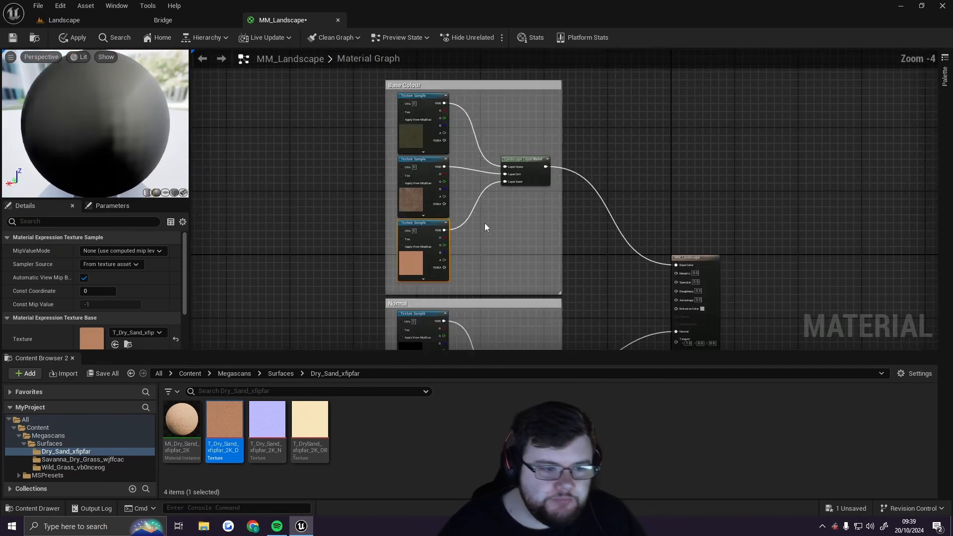
right_click_drag(517, 327, 486, 173)
scroll(443, 121, "up", 6)
right_click_drag(443, 120, 460, 199)
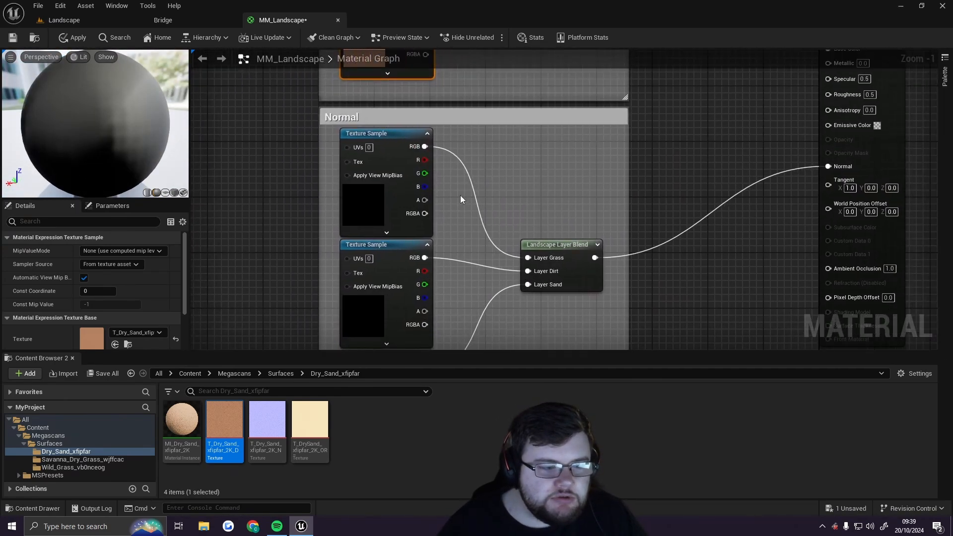
left_click(269, 373)
double_click(268, 425)
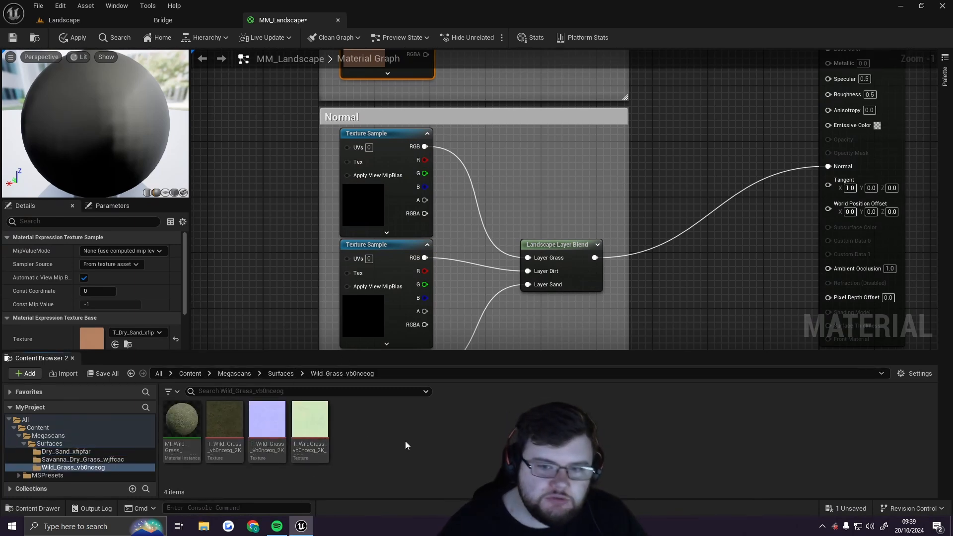
double_click(274, 424)
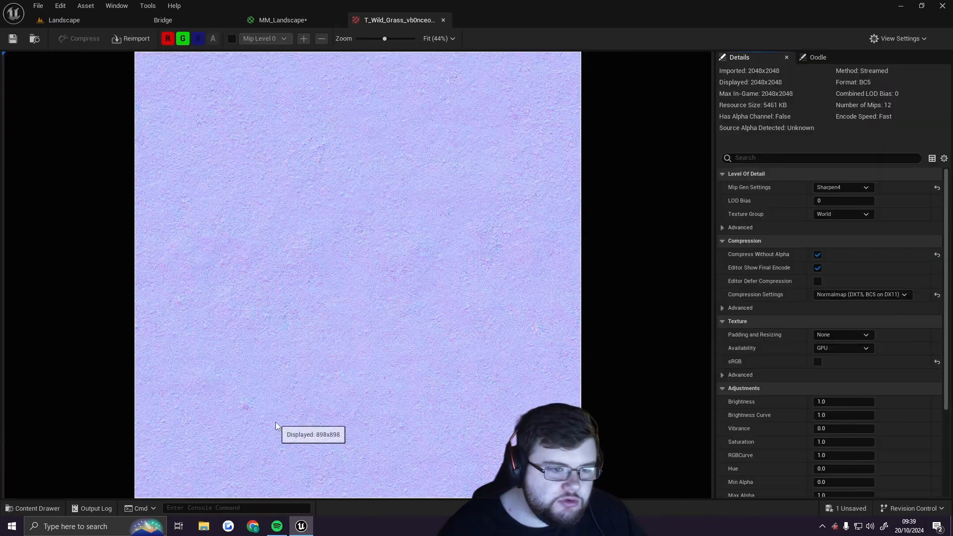
scroll(478, 208, "up", 2)
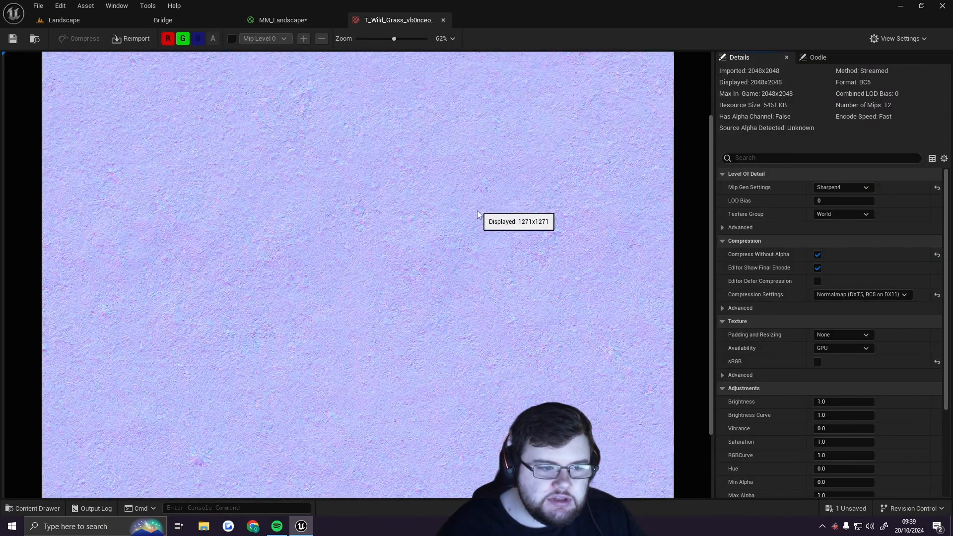
scroll(478, 215, "up", 7)
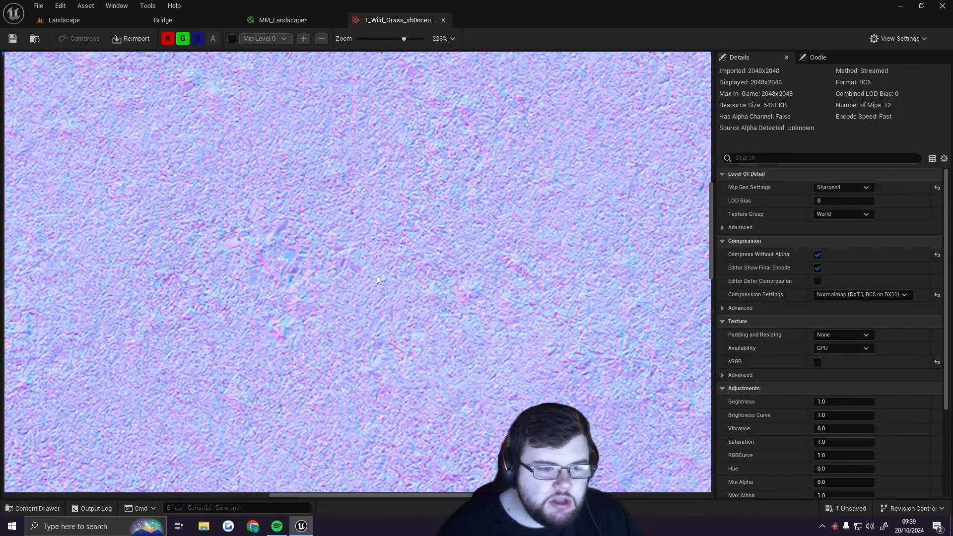
right_click_drag(387, 192, 378, 232)
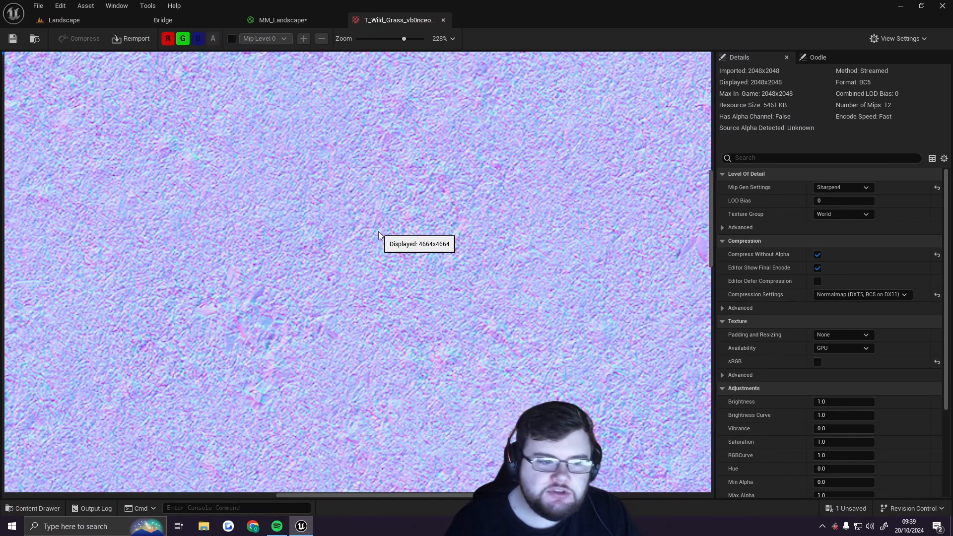
scroll(357, 338, "down", 5)
right_click_drag(325, 263, 407, 273)
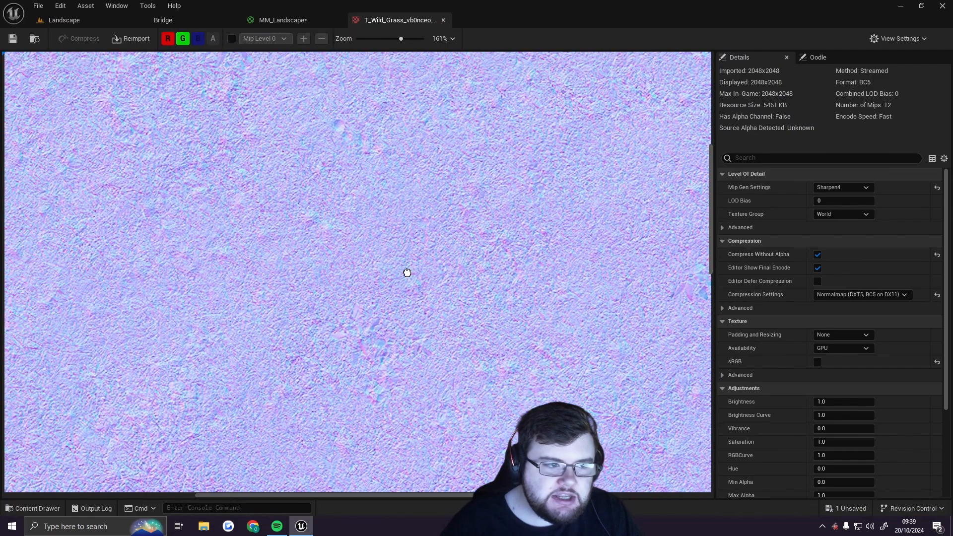
scroll(501, 184, "up", 8)
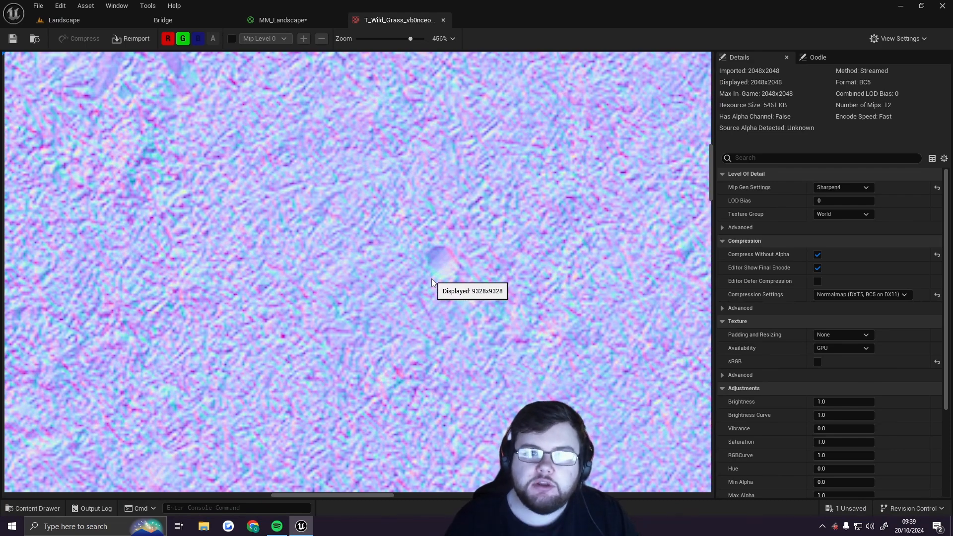
scroll(427, 283, "down", 4)
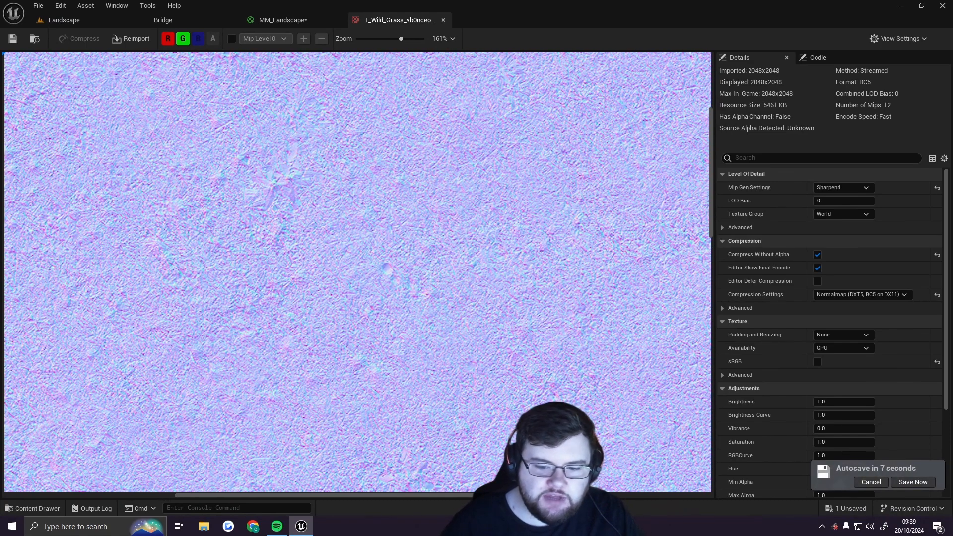
scroll(421, 307, "down", 5)
scroll(420, 328, "down", 2)
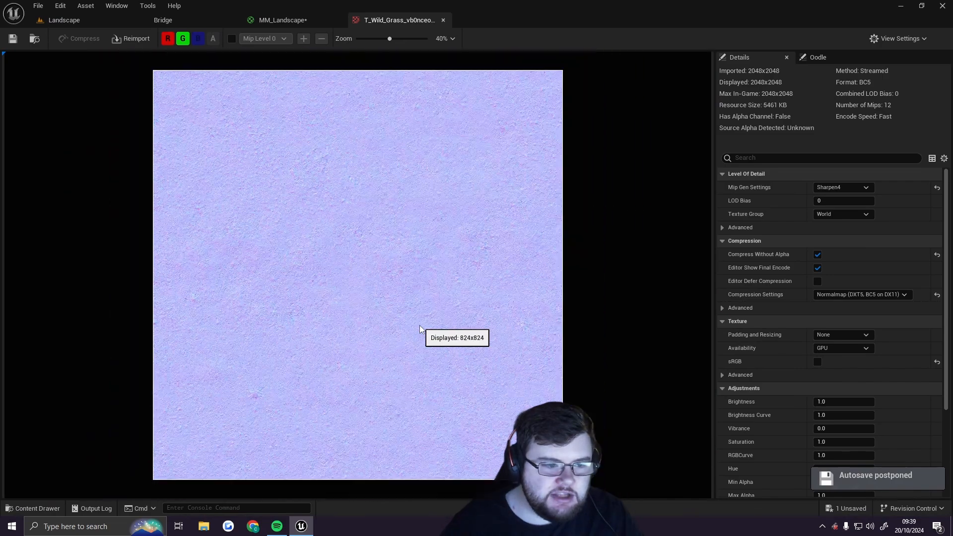
scroll(420, 329, "up", 1)
scroll(419, 329, "down", 1)
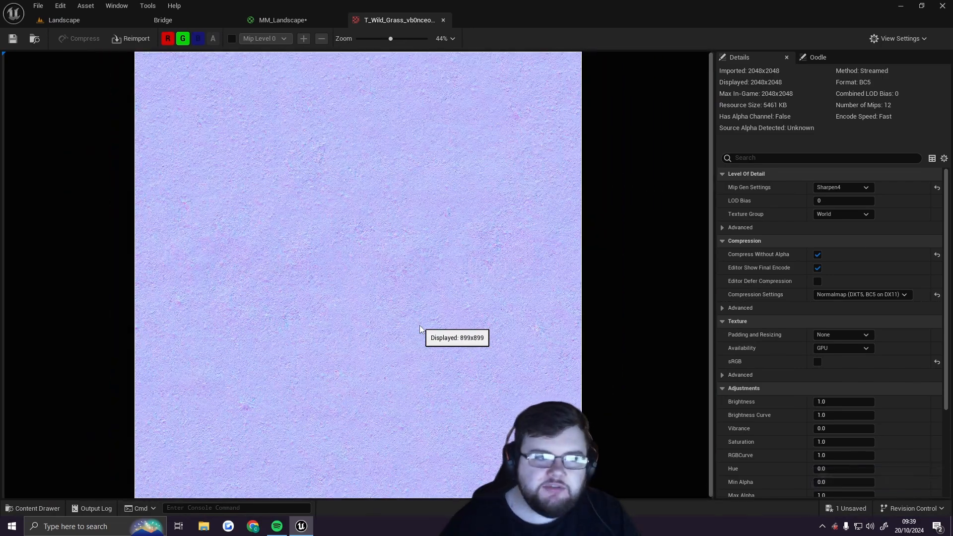
left_click(279, 21)
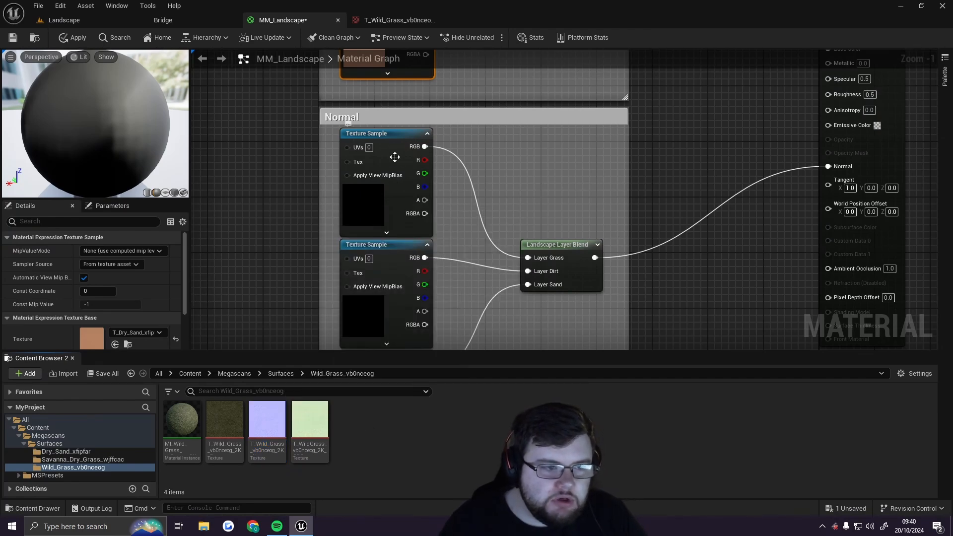
Assign the T_Wild_Grass_vb0nceog_2K_N texture to the first Texture Sample in the Normal group
left_click(392, 136)
right_click_drag(552, 149, 556, 465)
right_click_drag(461, 126, 454, 178)
right_click_drag(499, 304, 398, 117)
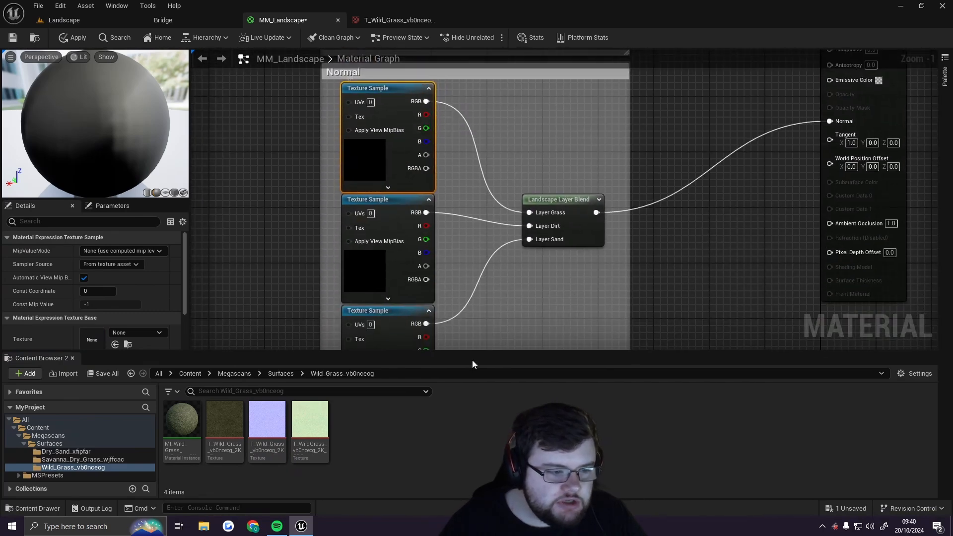
left_click_drag(268, 429, 97, 339)
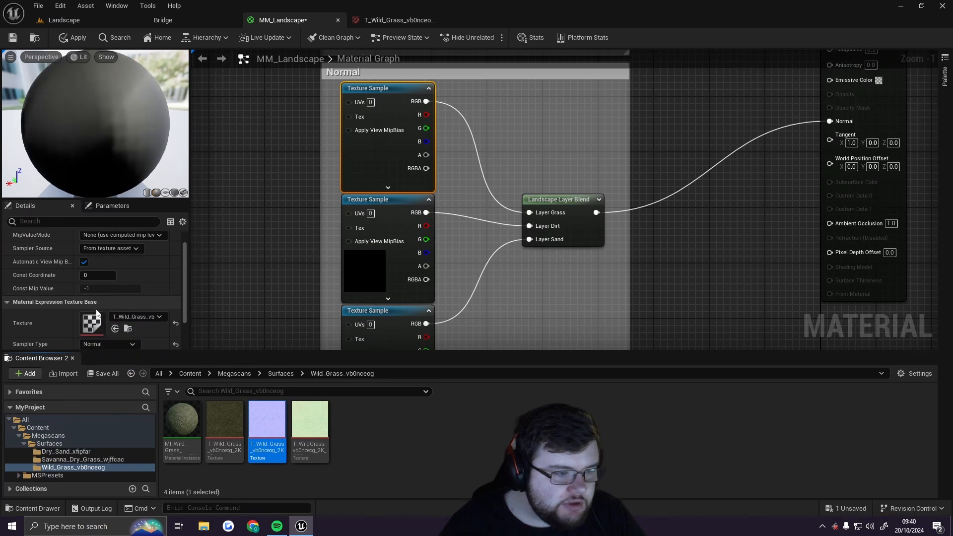
Assign the Savanna Dry Grass normal texture to the second Texture Sample in the Normal group
scroll(96, 316, "down", 2)
left_click(398, 228)
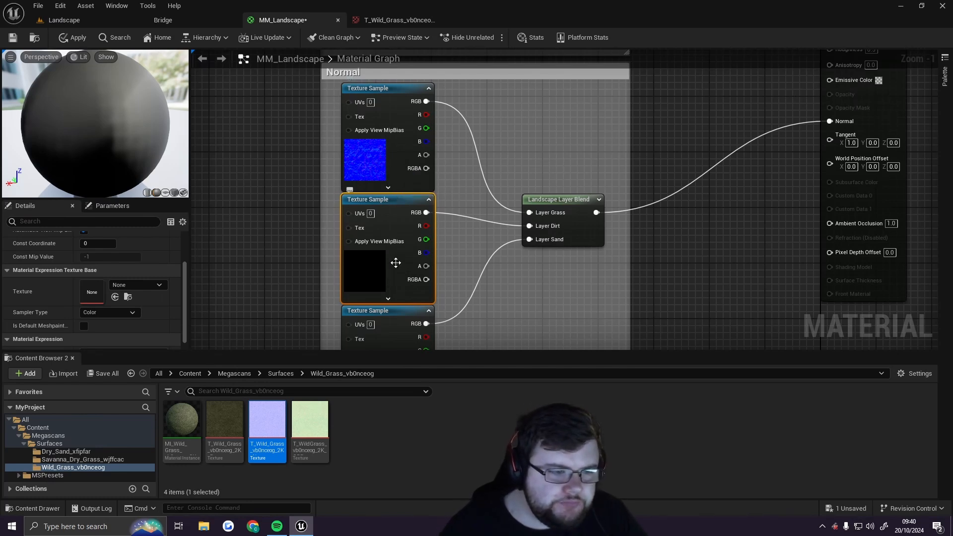
left_click(281, 373)
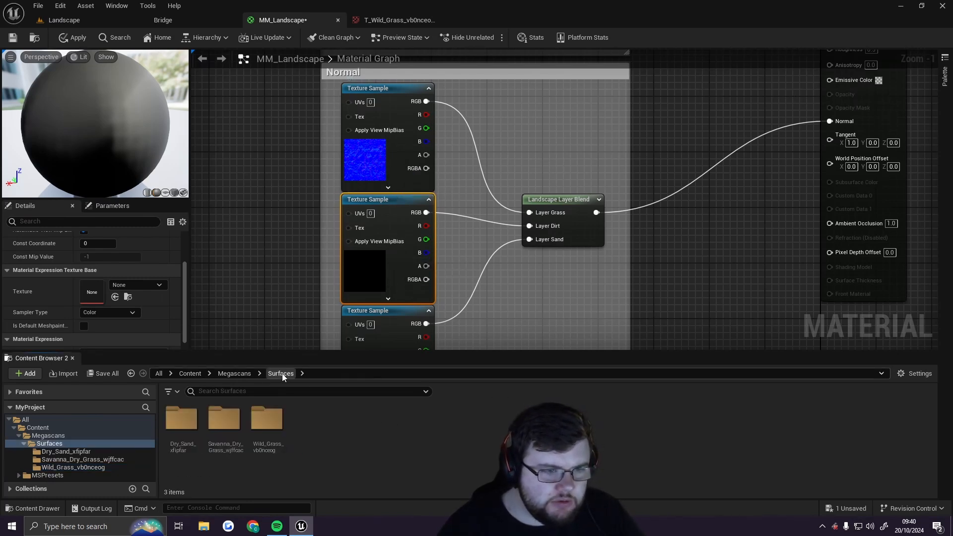
double_click(223, 420)
left_click_drag(268, 422, 99, 291)
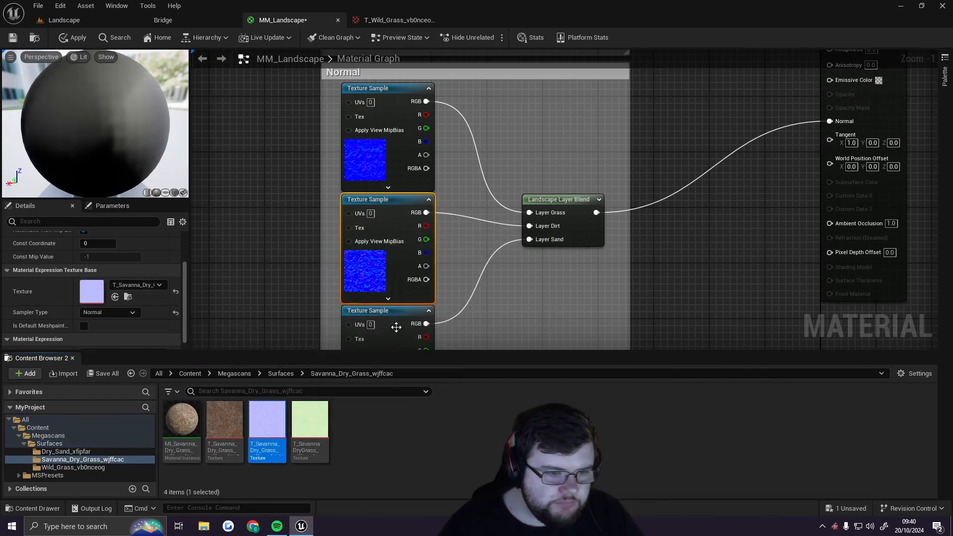
Assign the T_Dry_Sand_xfipfar_2K_N texture to the third Texture Sample in the Normal group
left_click(395, 327)
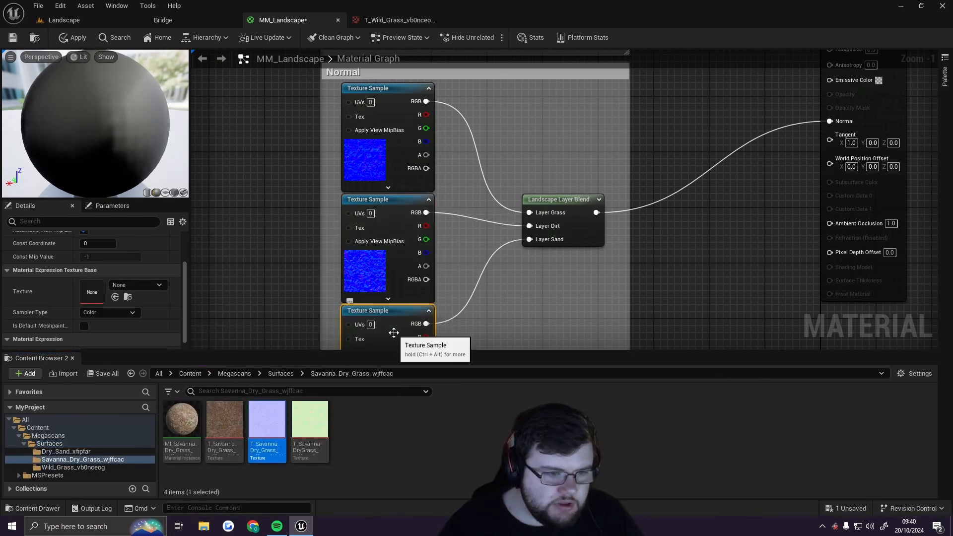
left_click(281, 373)
double_click(182, 420)
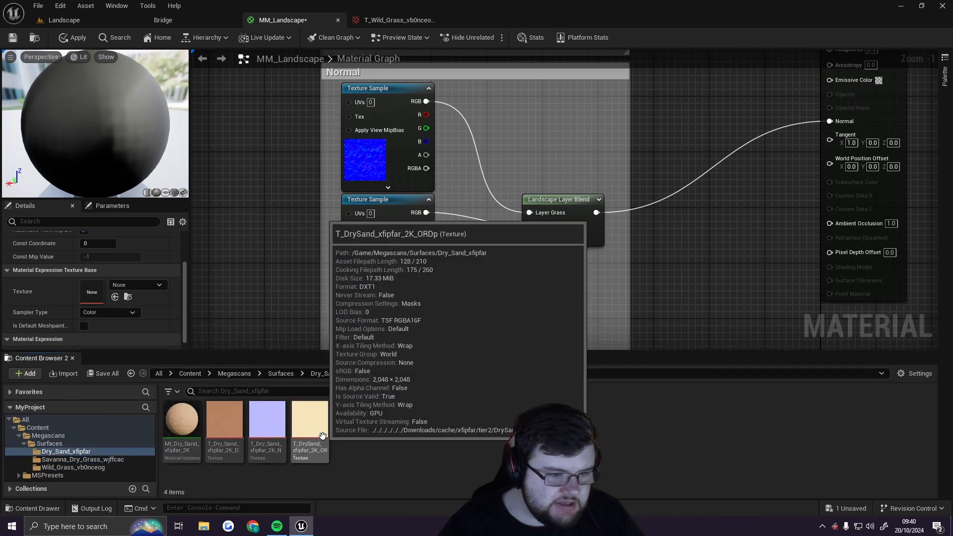
left_click_drag(308, 421, 91, 295)
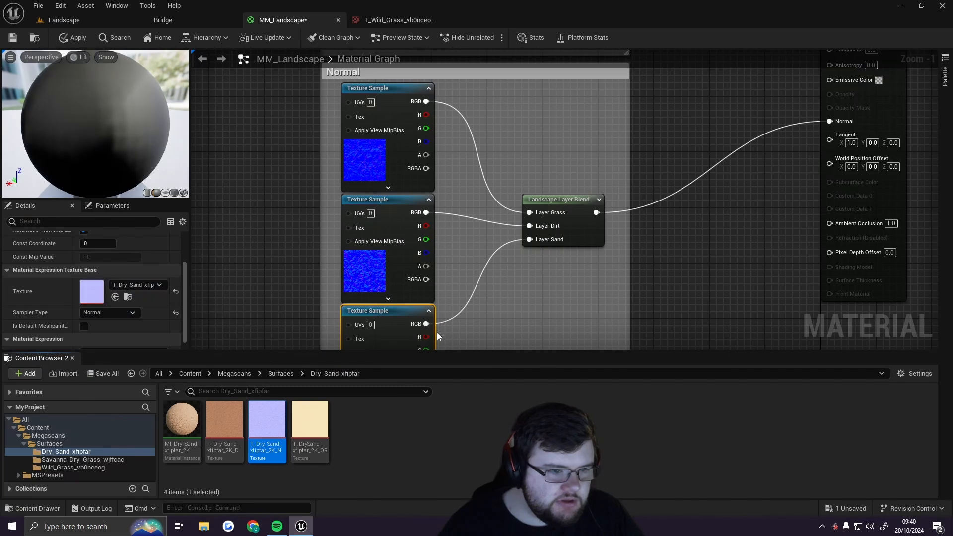
Move to the ORD group and open the Wild Grass ORD texture in the texture editor
scroll(479, 305, "down", 2)
right_click_drag(497, 306, 452, 326)
left_click(336, 154)
left_click(351, 160)
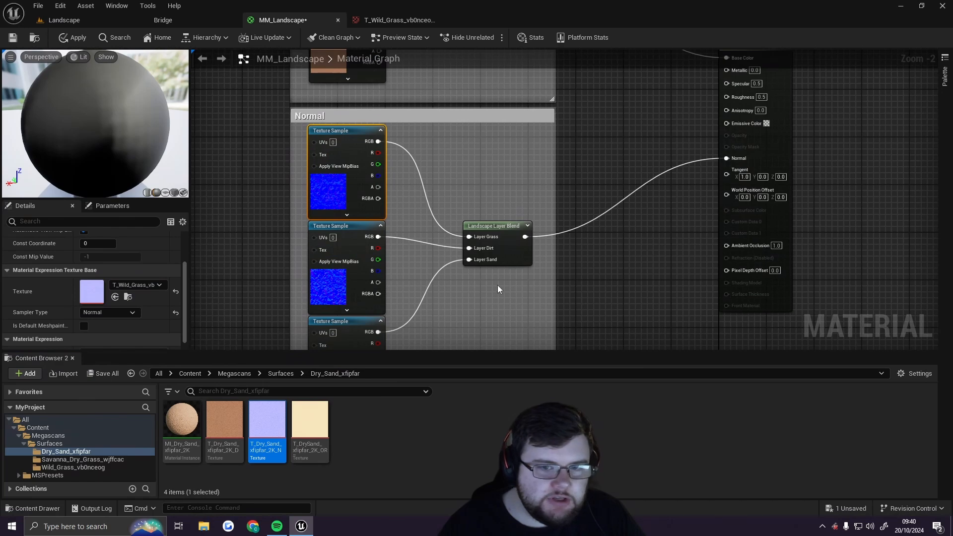
right_click_drag(462, 163, 463, 45)
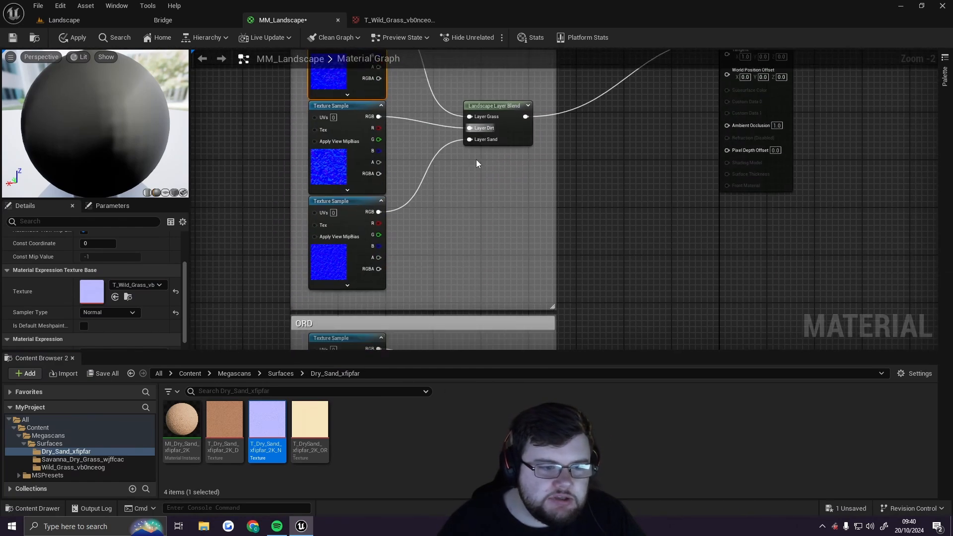
right_click_drag(483, 261, 496, 43)
mouse_move(502, 184)
right_mouse_down()
mouse_move(517, 147)
mouse_move(516, 202)
mouse_move(517, 182)
right_mouse_up()
left_click(236, 373)
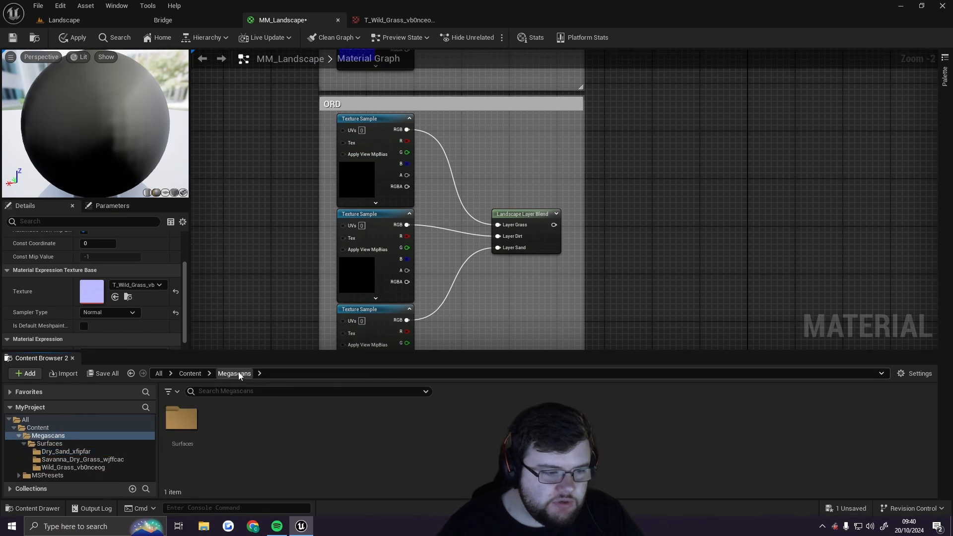
double_click(181, 420)
double_click(266, 420)
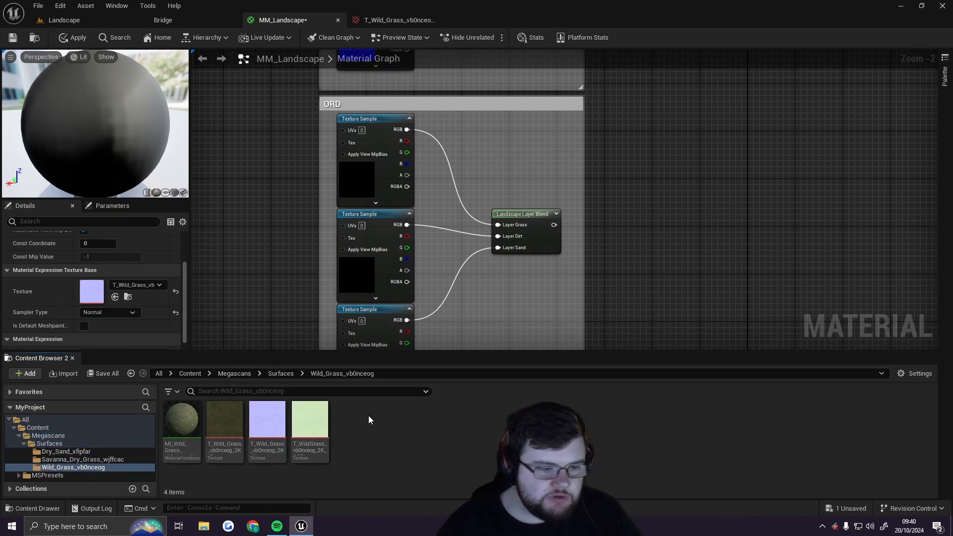
mouse_move(315, 418)
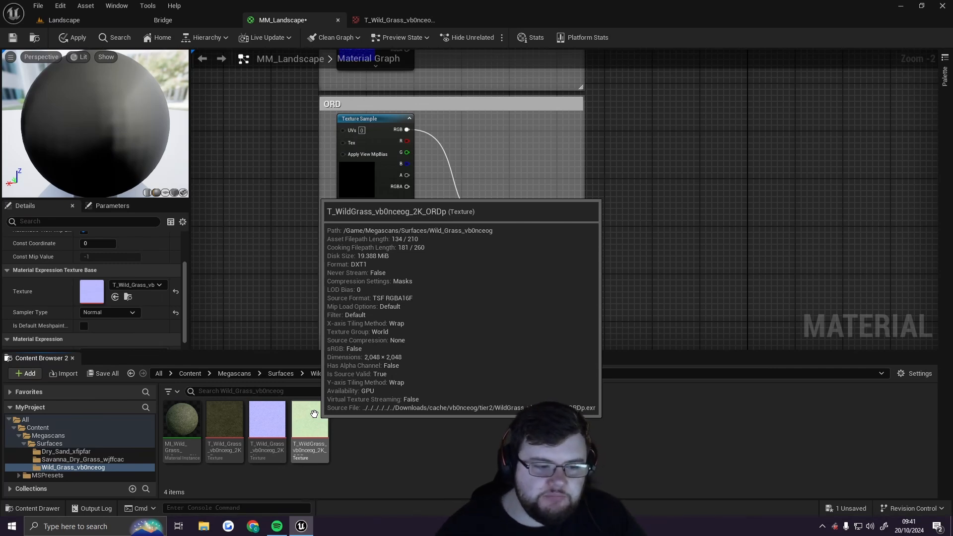
double_click(311, 419)
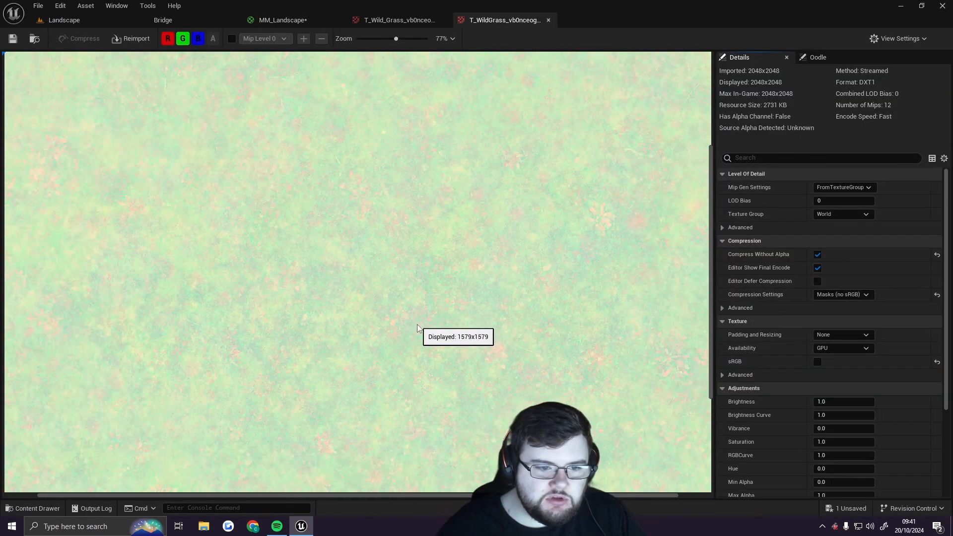
Inspect the ORD texture's red, green and blue channels at several zoom levels, then close both texture editor tabs
scroll(409, 332, "down", 3)
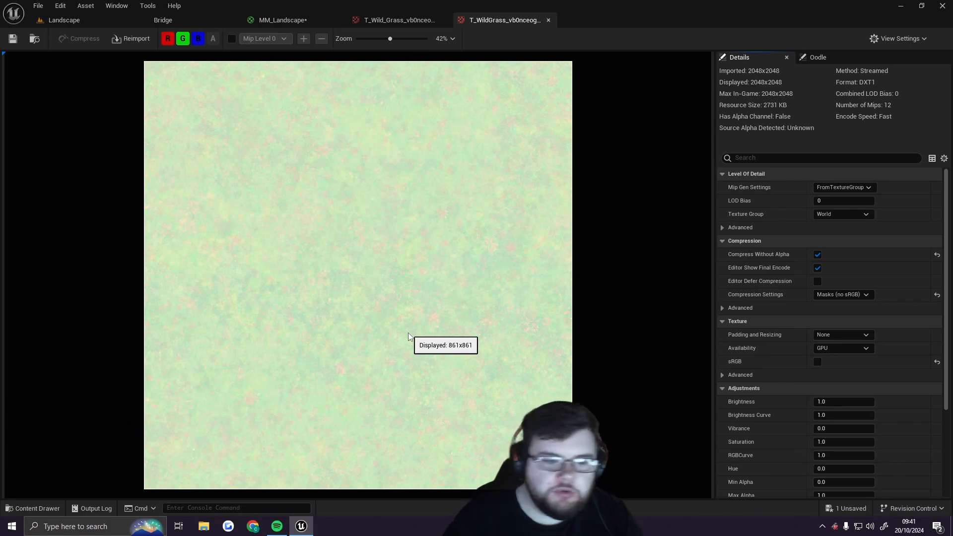
left_click(197, 40)
left_click(183, 41)
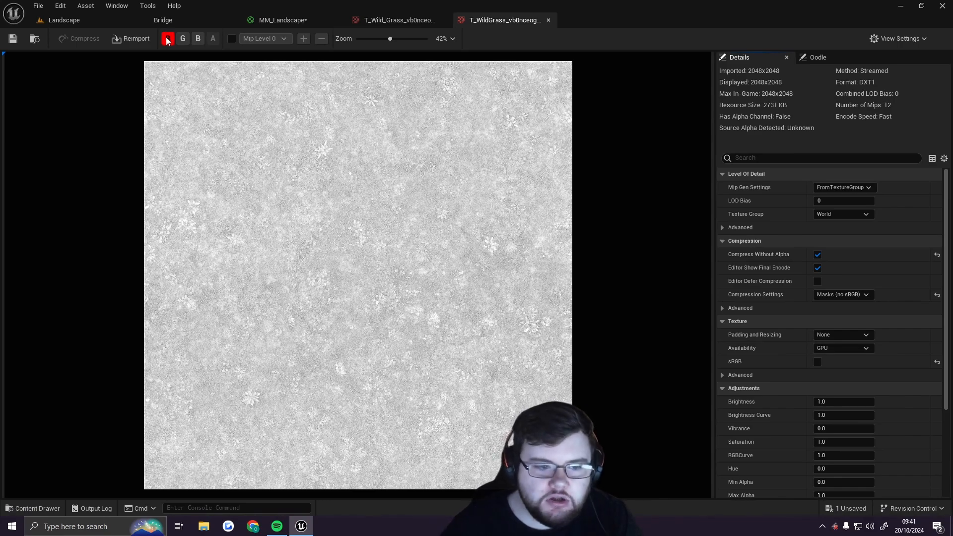
scroll(495, 274, "up", 6)
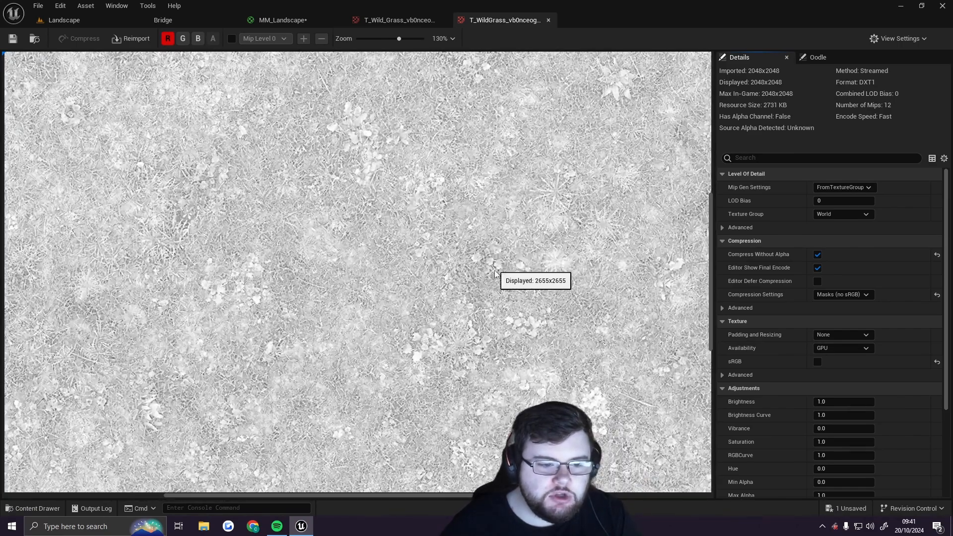
scroll(495, 274, "up", 4)
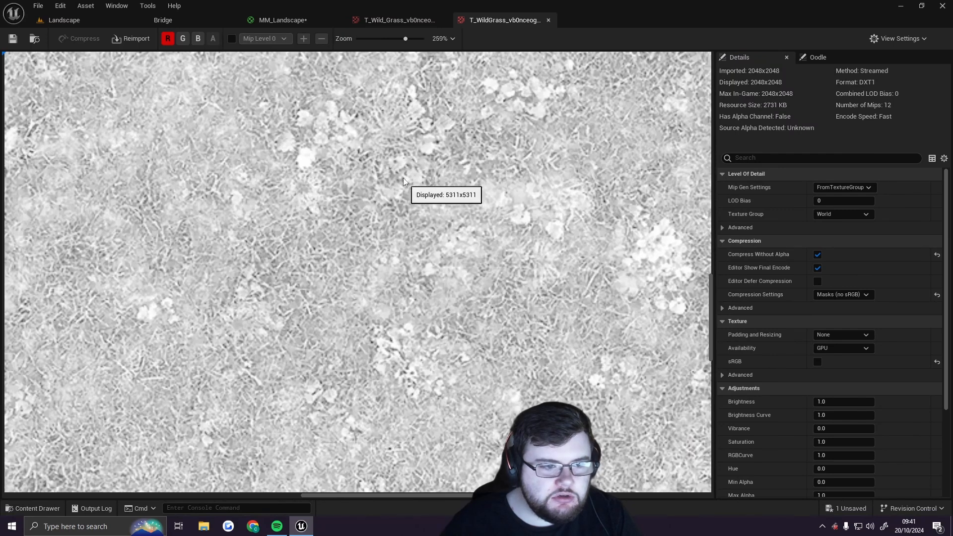
scroll(403, 182, "up", 2)
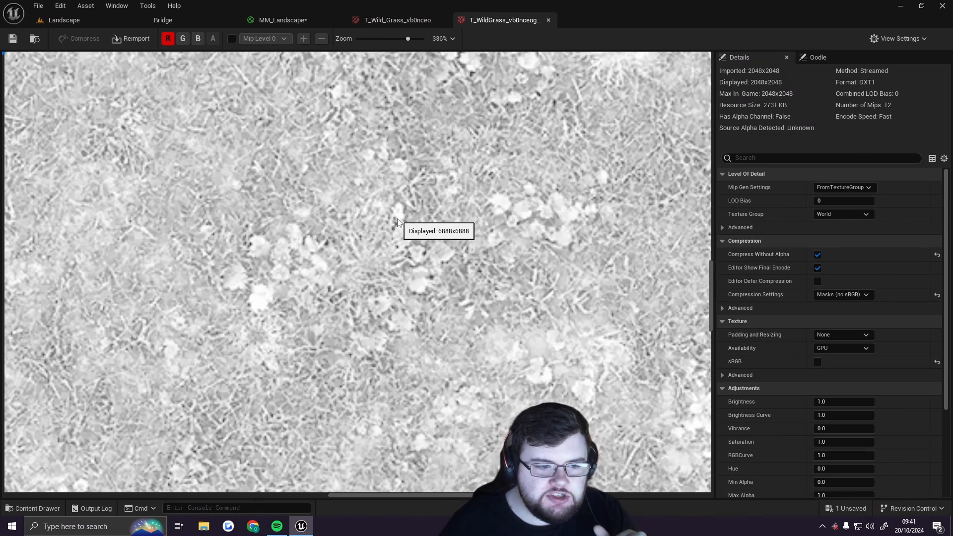
right_click_drag(416, 207, 353, 280)
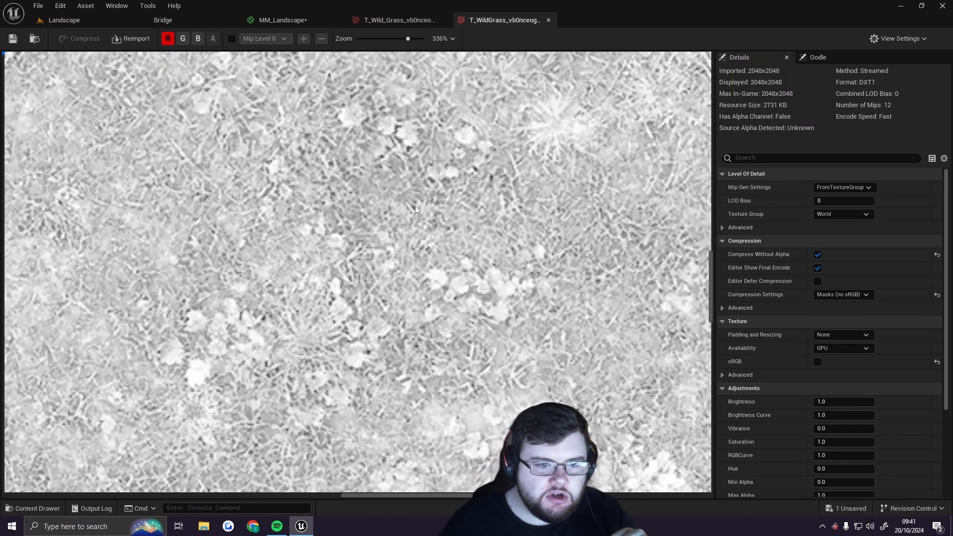
right_click_drag(424, 234, 417, 324)
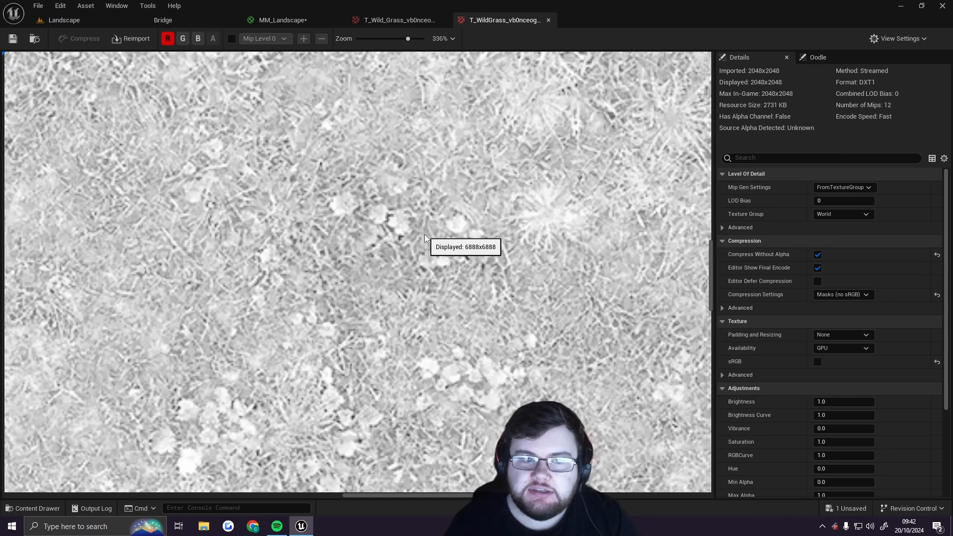
right_click_drag(459, 197, 409, 253)
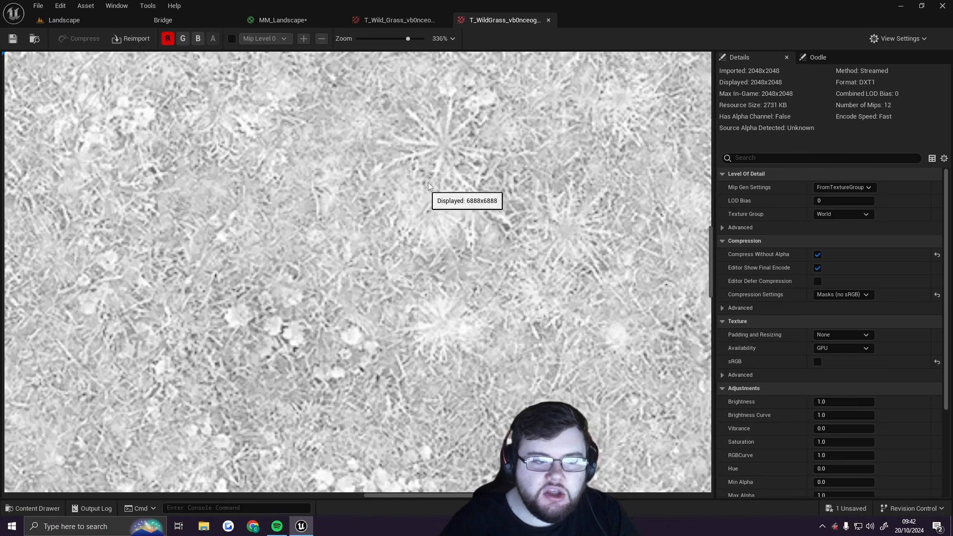
right_click_drag(425, 184, 404, 233)
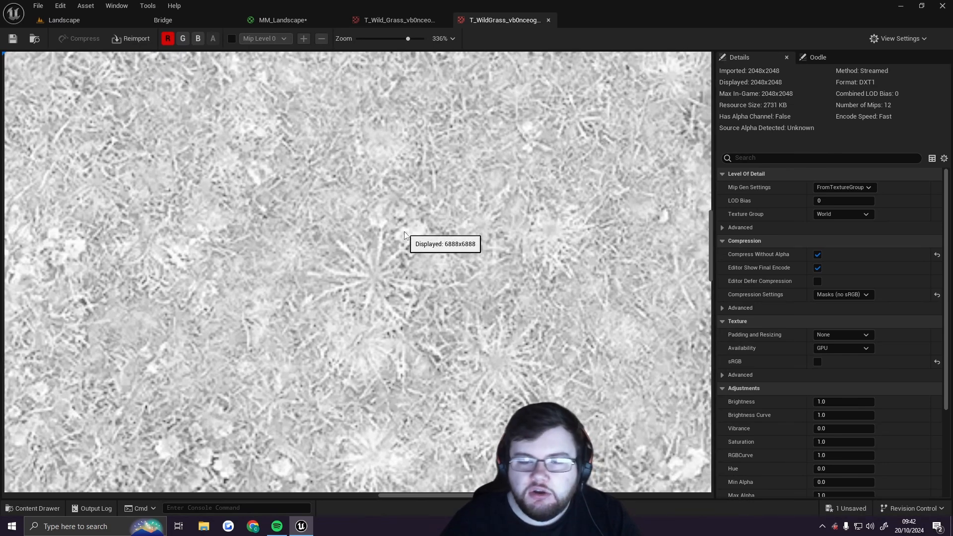
right_click_drag(544, 161, 320, 260)
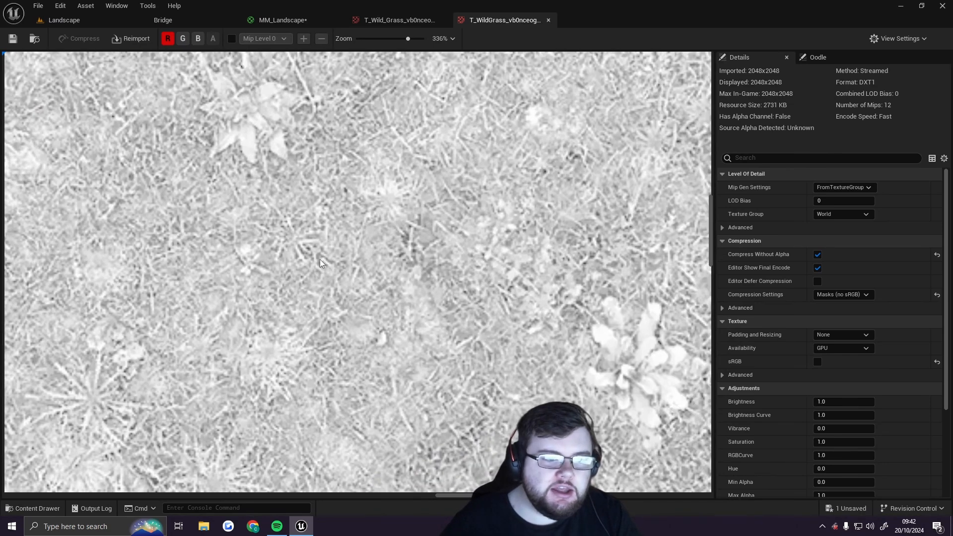
right_click_drag(349, 74, 365, 271)
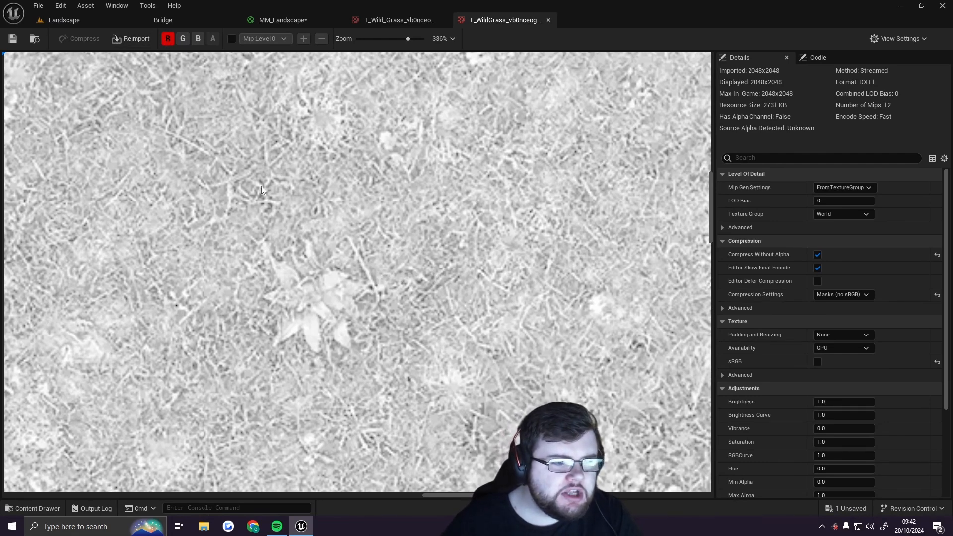
scroll(262, 187, "down", 3)
right_click_drag(262, 186, 385, 248)
scroll(387, 228, "up", 5)
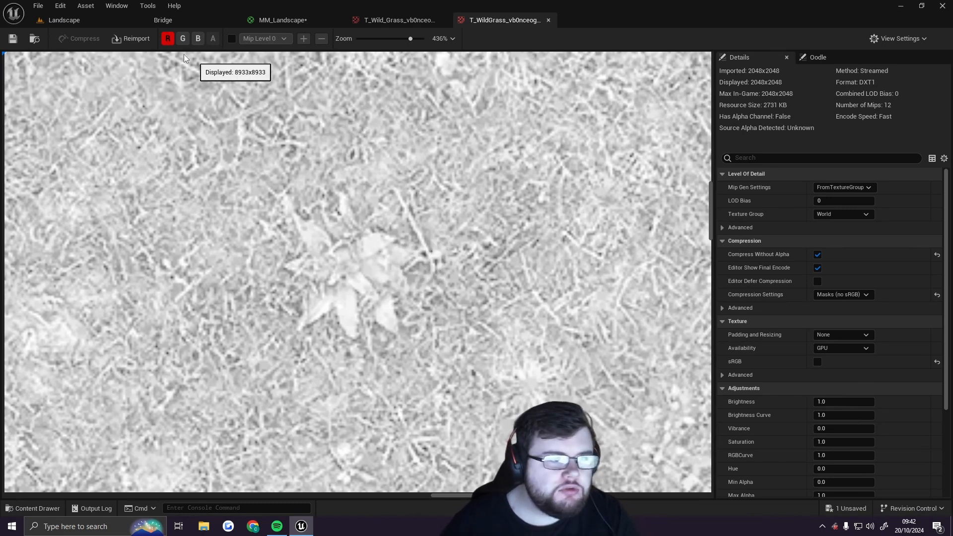
left_click(183, 38)
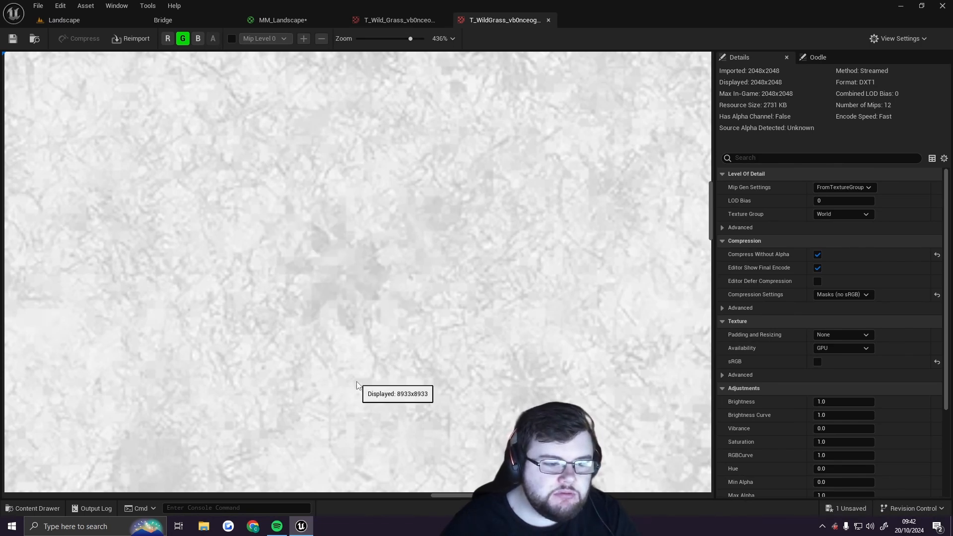
left_click(183, 39)
left_click(198, 38)
scroll(350, 279, "down", 1)
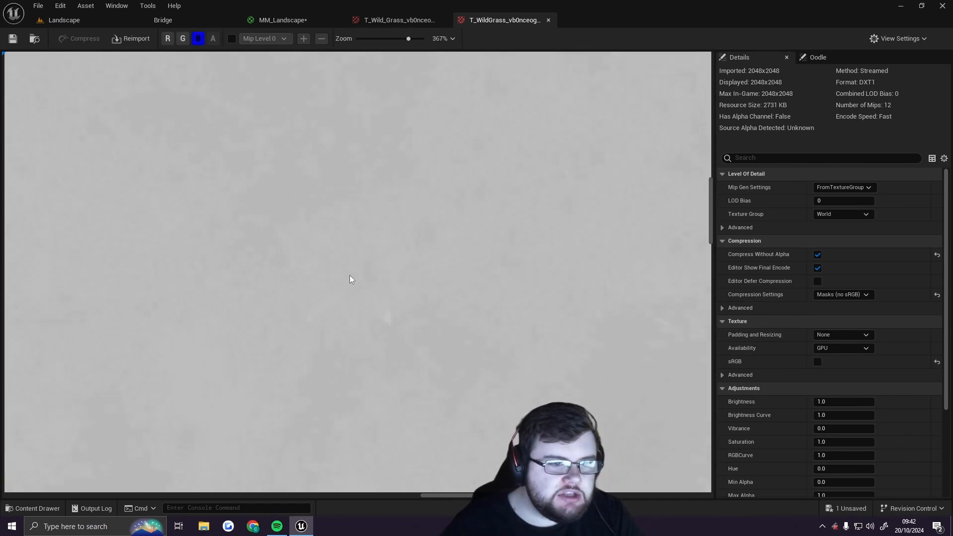
scroll(350, 279, "down", 1)
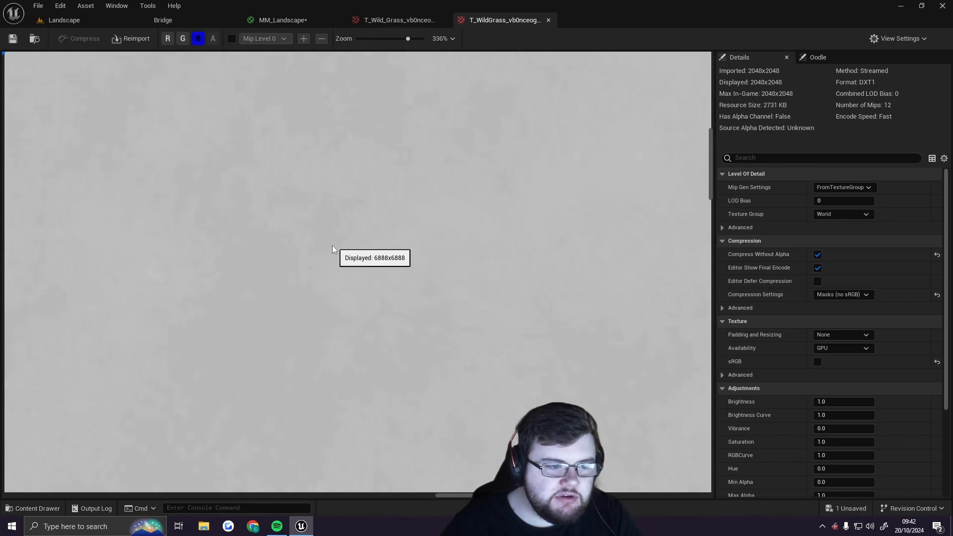
scroll(292, 248, "up", 10)
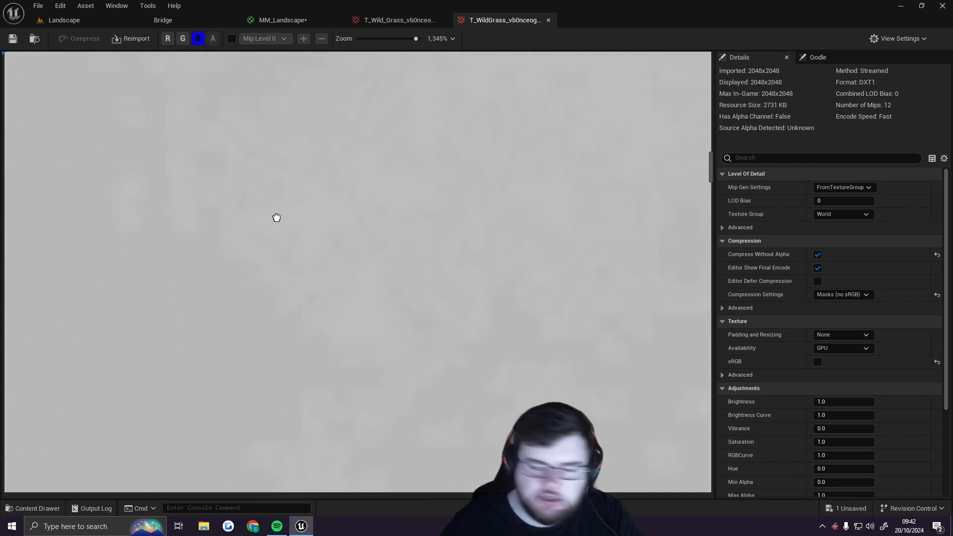
scroll(272, 225, "up", 1)
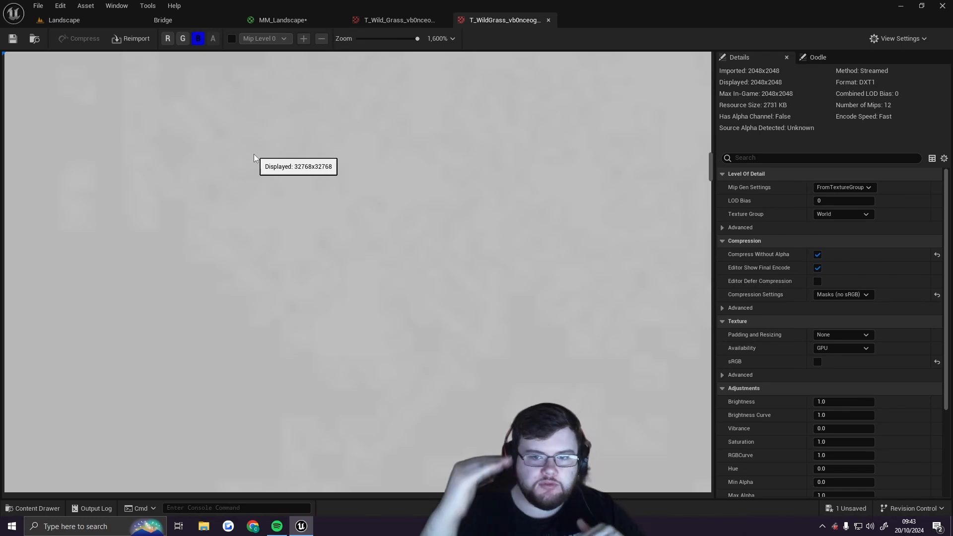
scroll(255, 160, "down", 10)
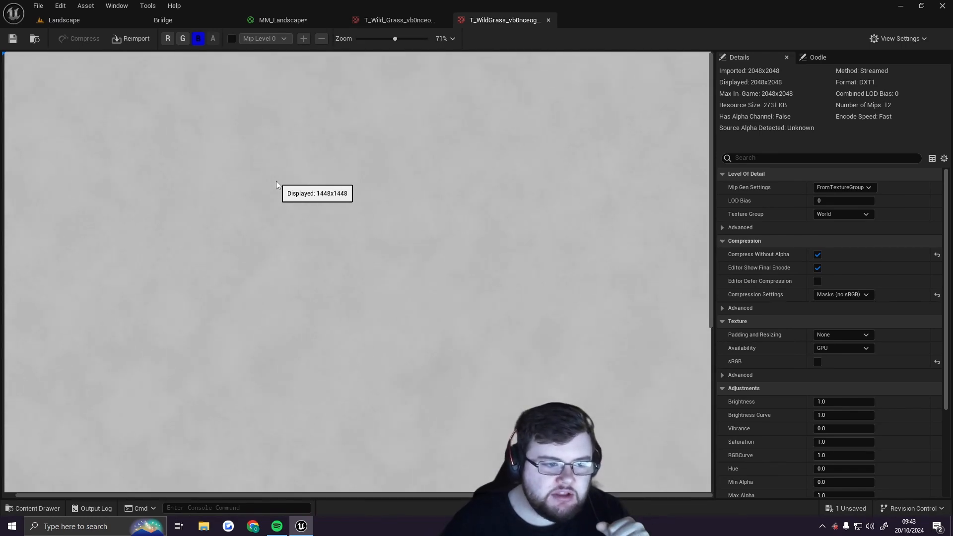
scroll(276, 184, "down", 5)
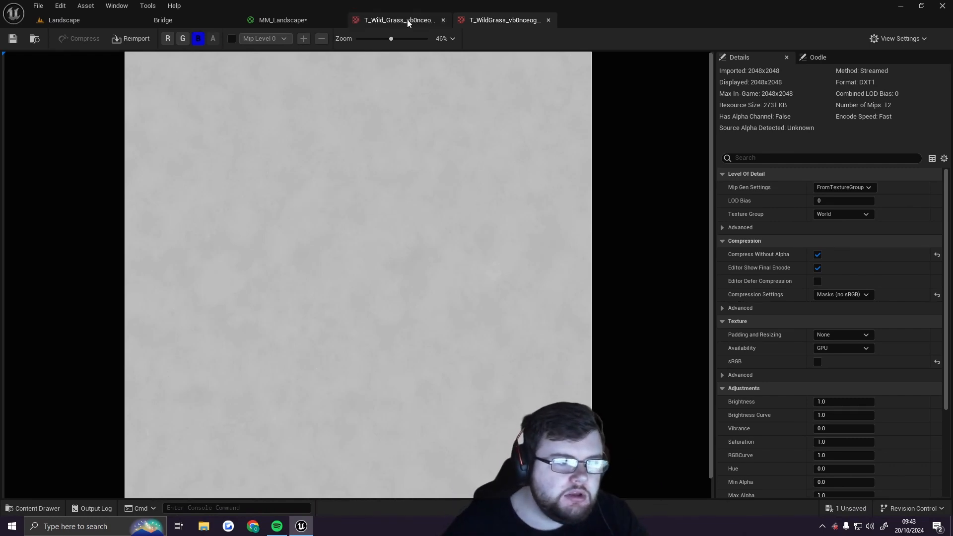
left_click(168, 38)
left_click(183, 39)
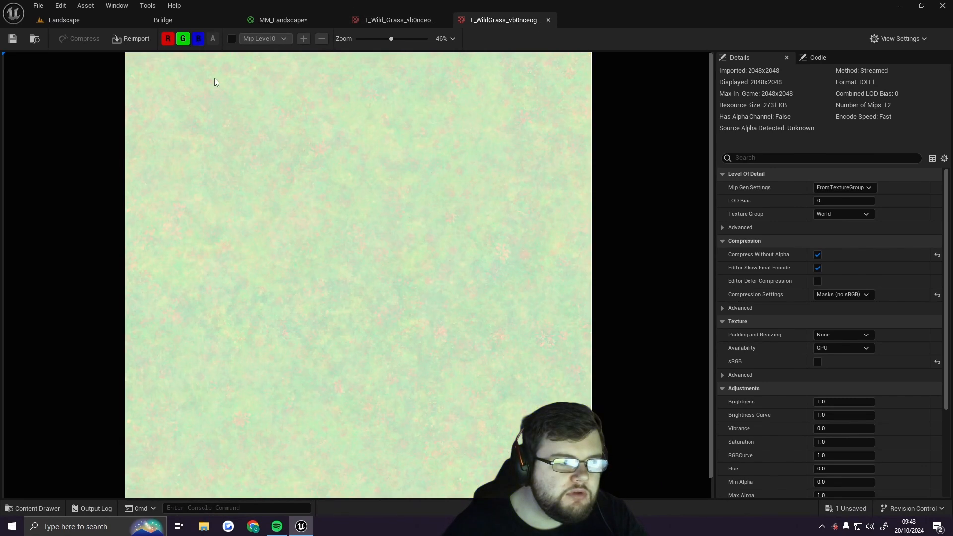
left_click(548, 21)
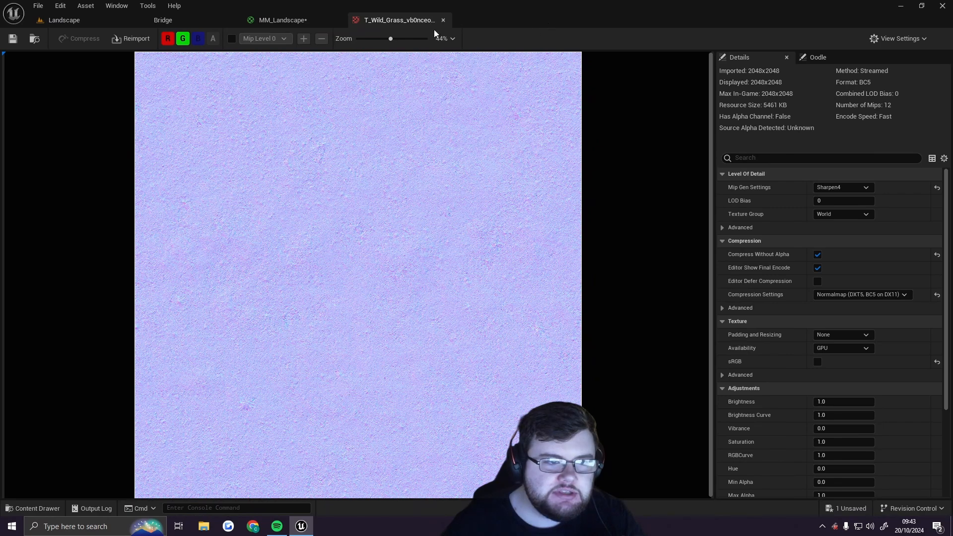
left_click(443, 19)
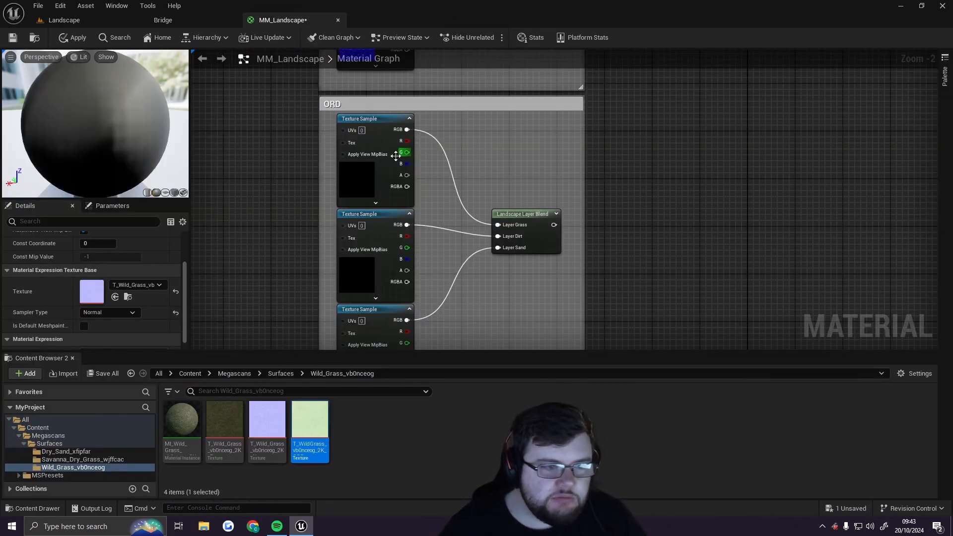
Assign the T_WildGrass_vb0nceog_2K_ORDp texture to the first Texture Sample in the ORD group
left_click(375, 144)
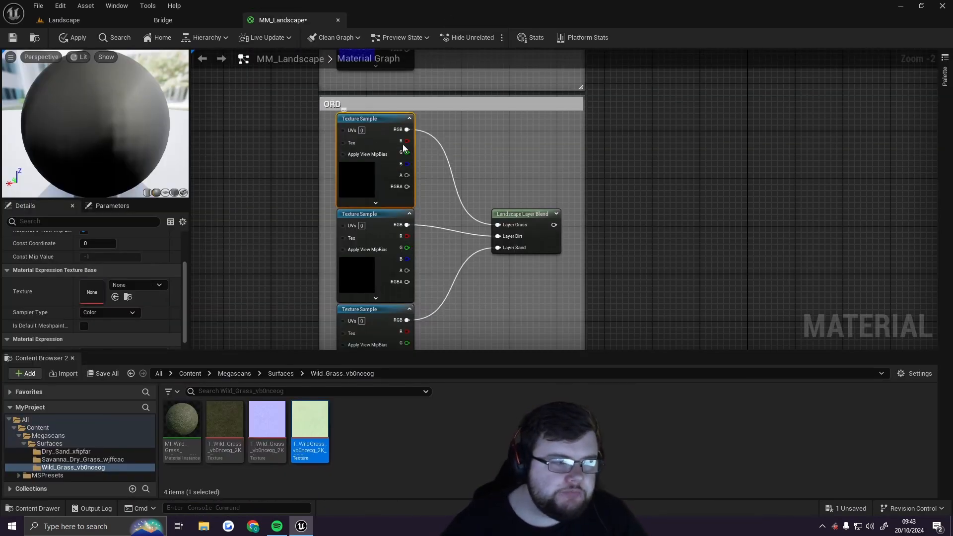
scroll(466, 171, "up", 1)
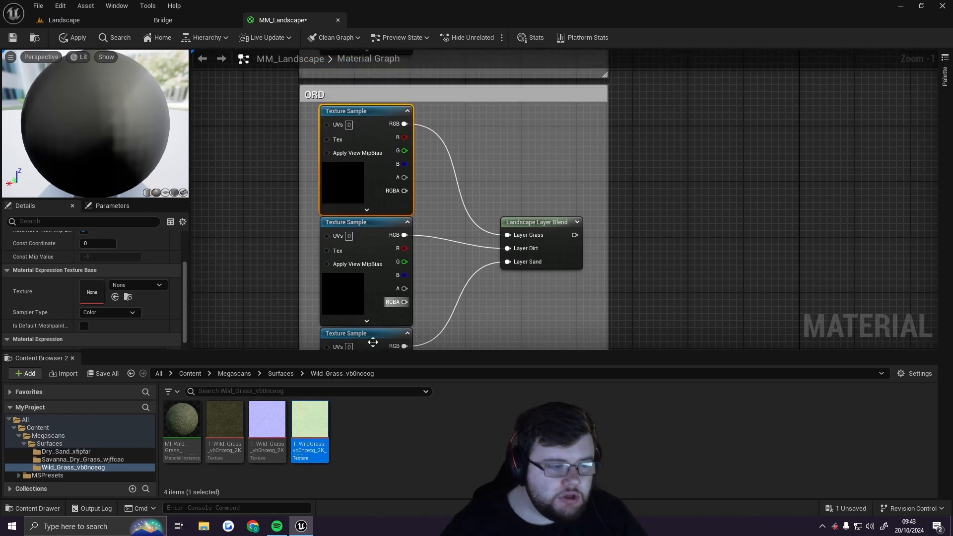
left_click_drag(317, 426, 96, 293)
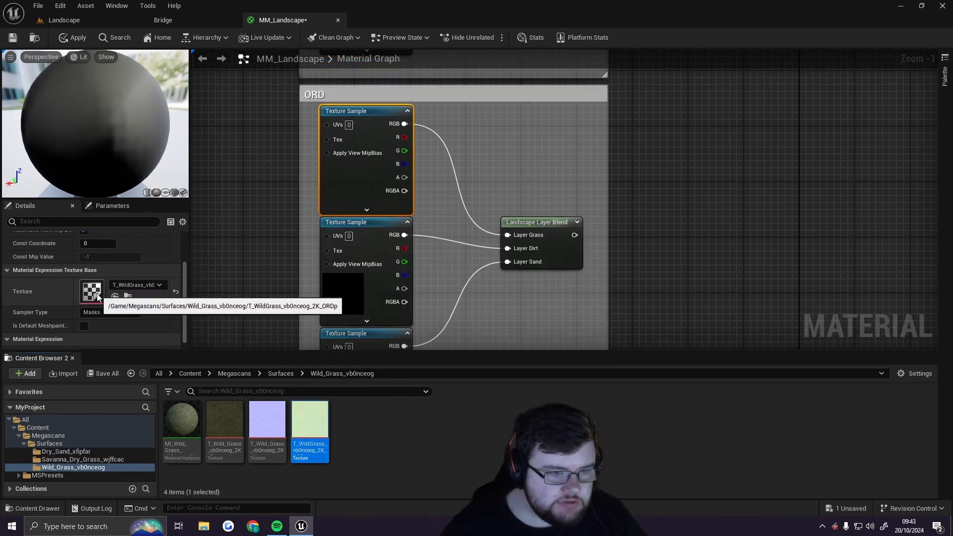
Assign the Savanna Dry Grass ORD texture to the second Texture Sample in the ORD group
left_click(377, 252)
left_click(292, 373)
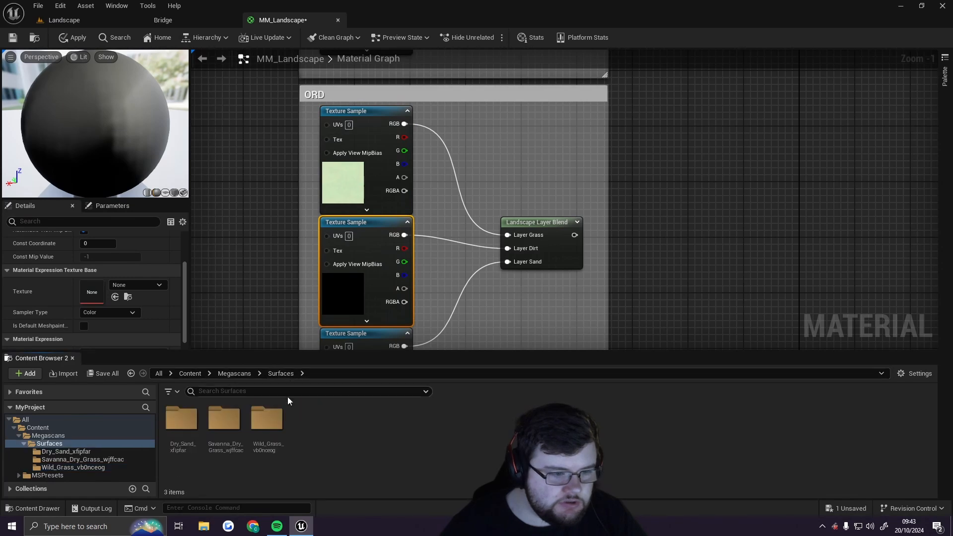
double_click(224, 419)
left_click_drag(322, 431, 97, 293)
Assign the Dry Sand ORD texture to the third Texture Sample in the ORD group
right_click_drag(468, 322, 478, 193)
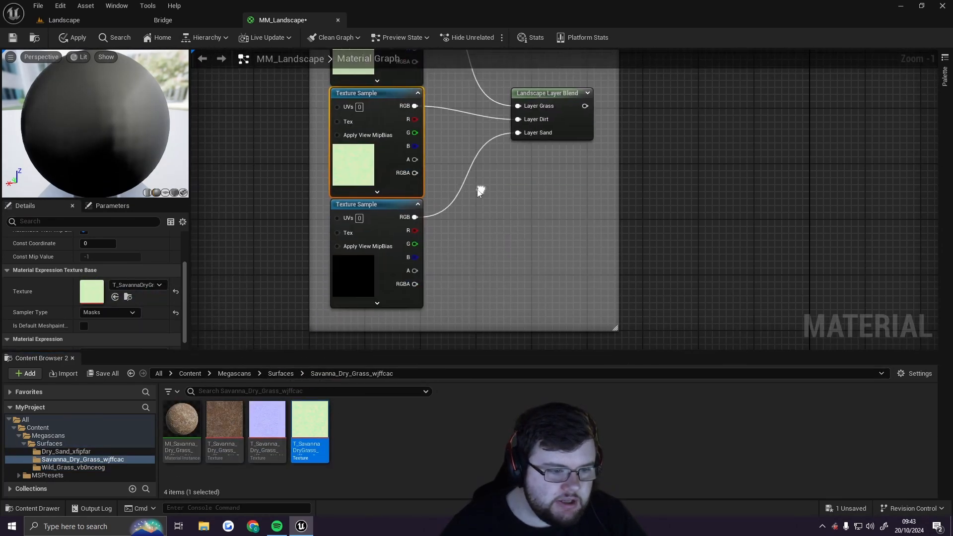
left_click(365, 209)
left_click(276, 375)
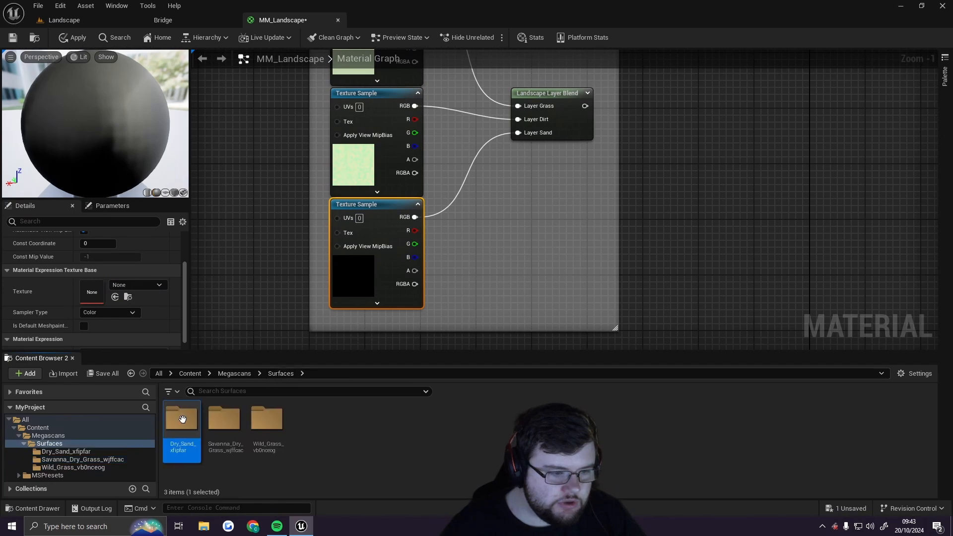
double_click(180, 419)
left_click_drag(320, 431, 92, 294)
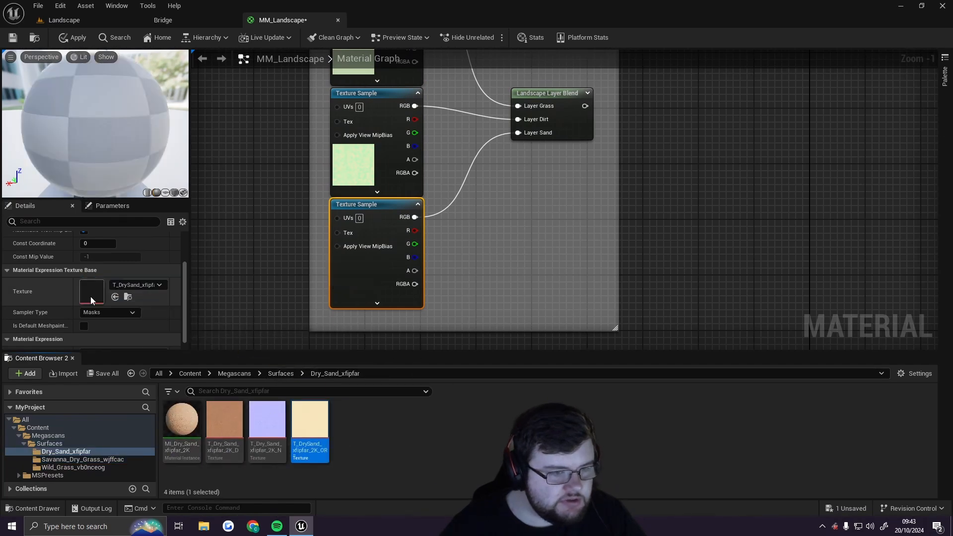
Add a Component Mask node on the ORD Landscape Layer Blend output and set it to pass only the R channel
right_click_drag(576, 187, 558, 222)
scroll(558, 221, "down", 5)
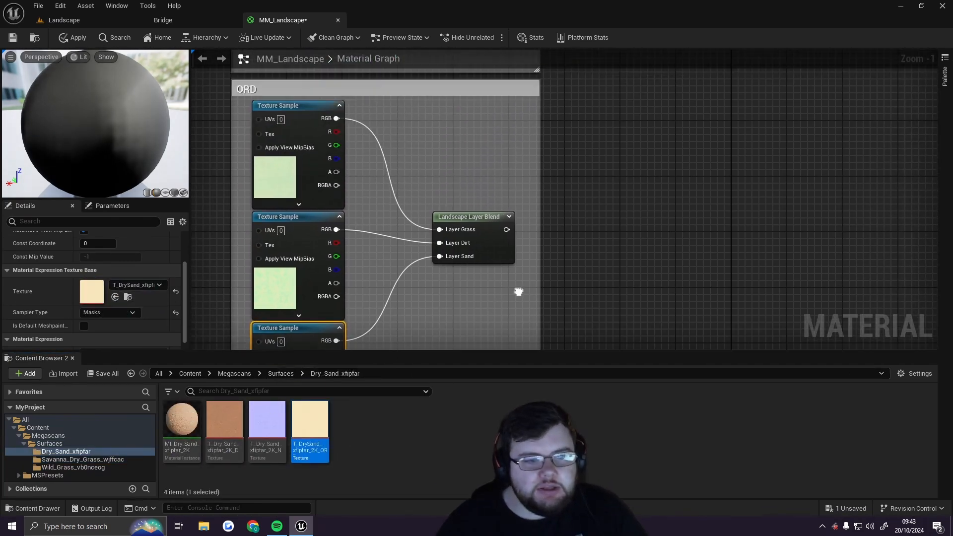
scroll(564, 266, "up", 2)
scroll(487, 256, "up", 2)
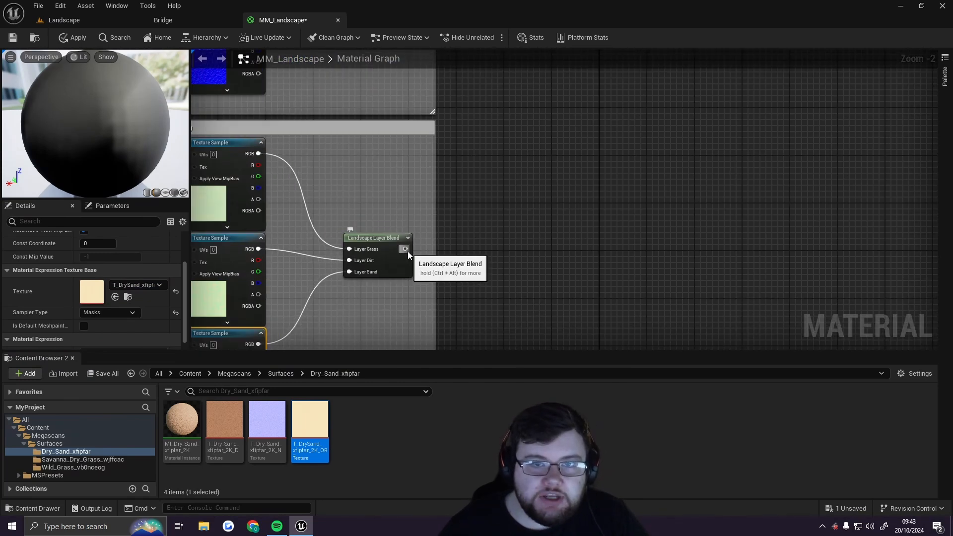
right_click_drag(513, 122, 436, 351)
right_click_drag(489, 310, 547, 178)
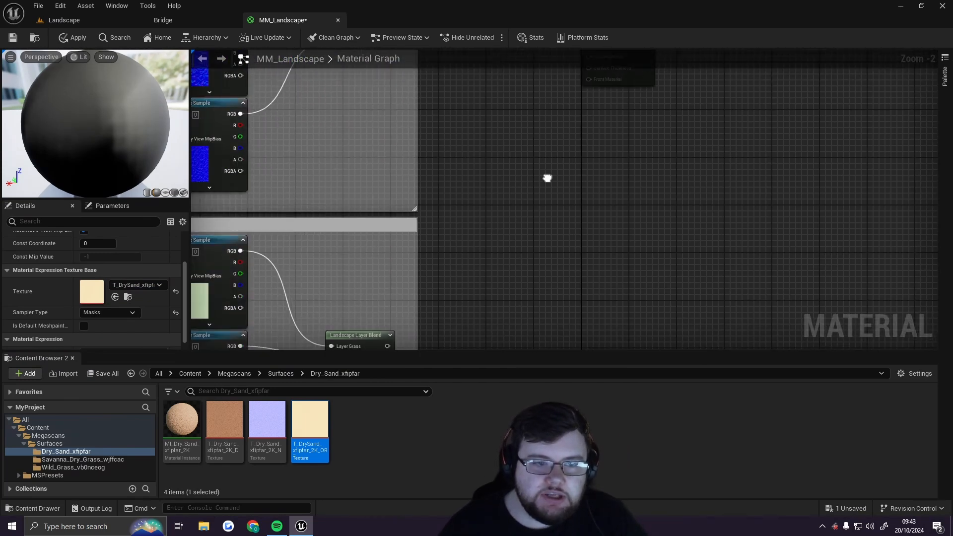
right_click_drag(495, 332, 622, 173)
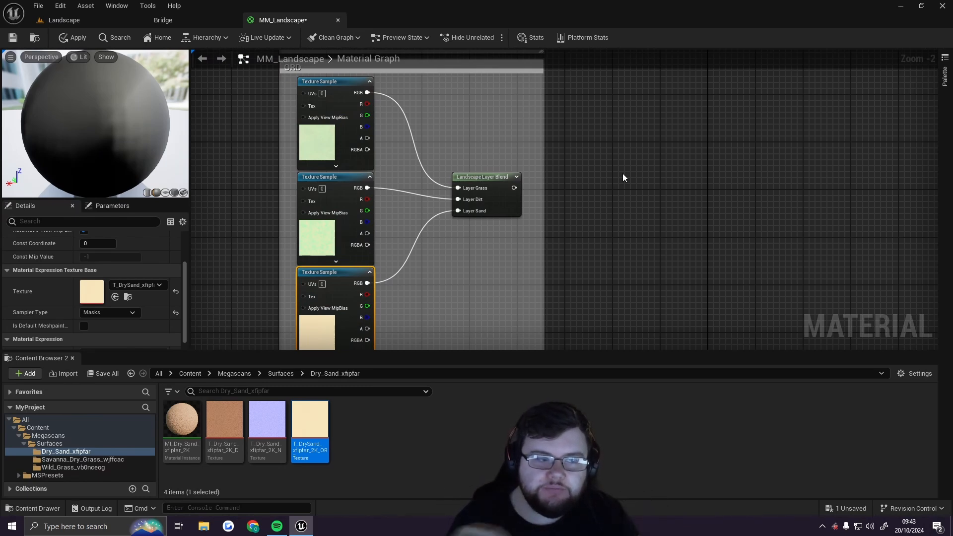
left_click(490, 178)
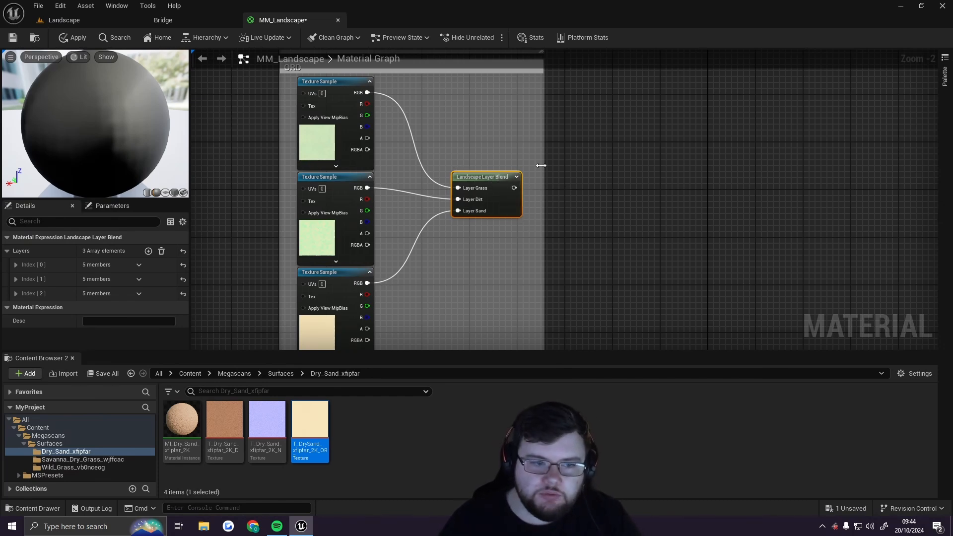
right_click_drag(506, 184, 439, 63)
left_click_drag(475, 253, 617, 251)
right_click_drag(513, 120, 540, 217)
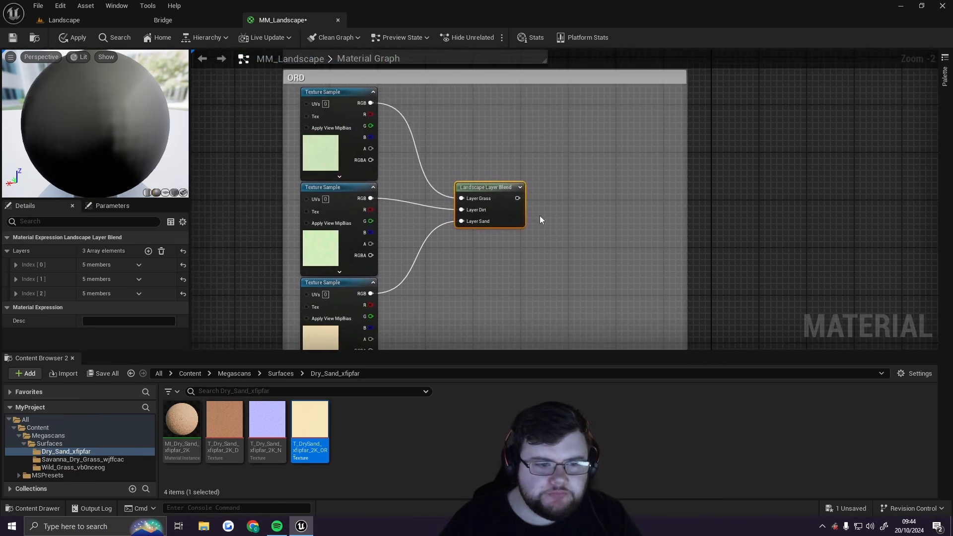
left_click_drag(518, 198, 561, 201)
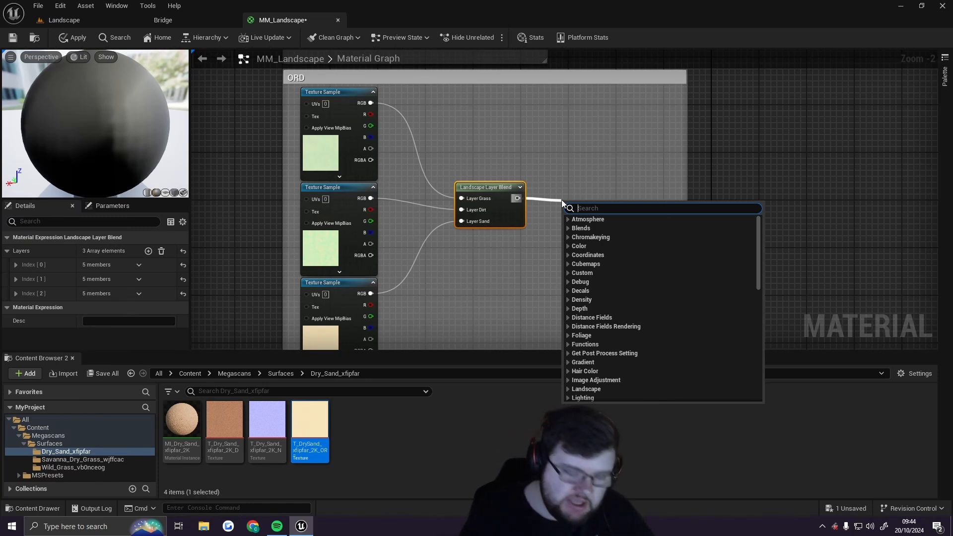
type("comp")
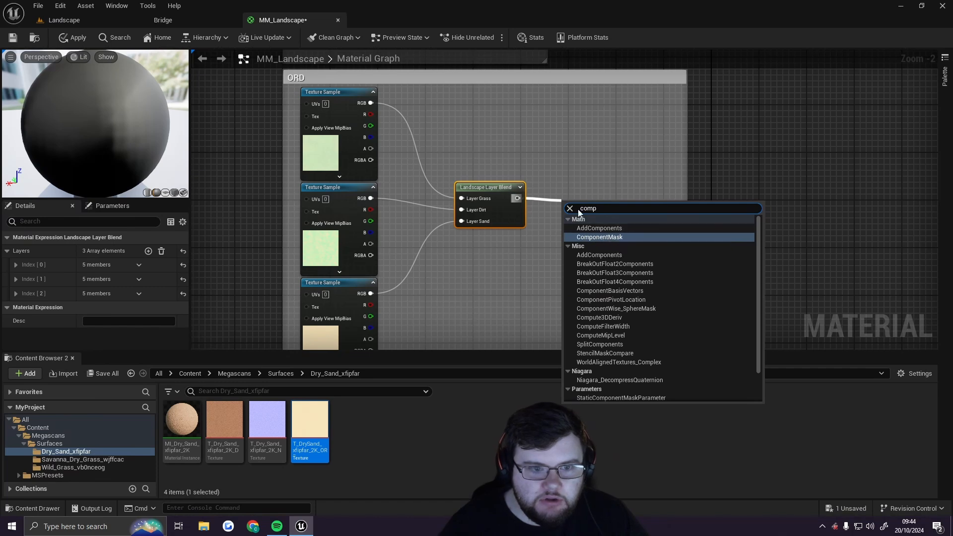
left_click_drag(587, 208, 604, 209)
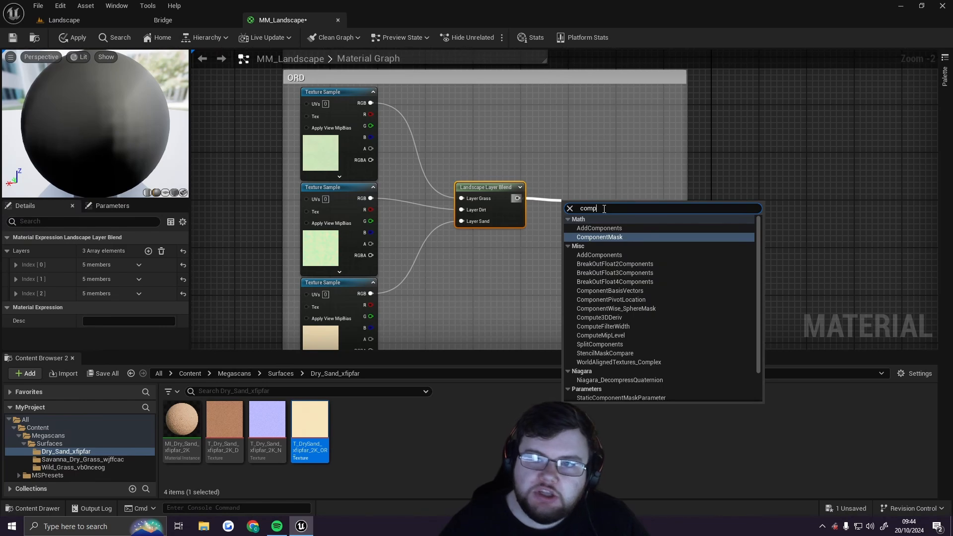
left_click(605, 237)
scroll(565, 194, "up", 2)
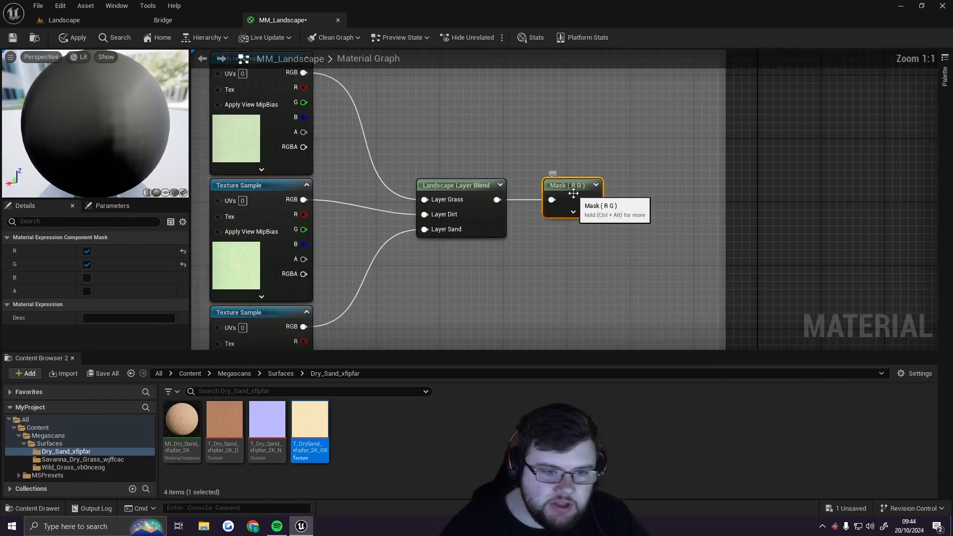
right_click_drag(640, 194, 603, 202)
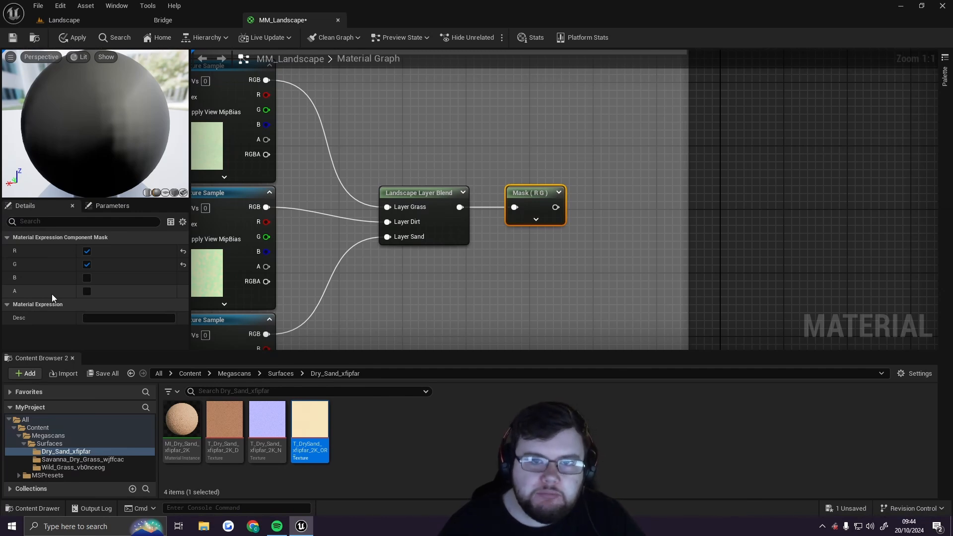
left_click(87, 264)
left_click_drag(529, 189, 516, 139)
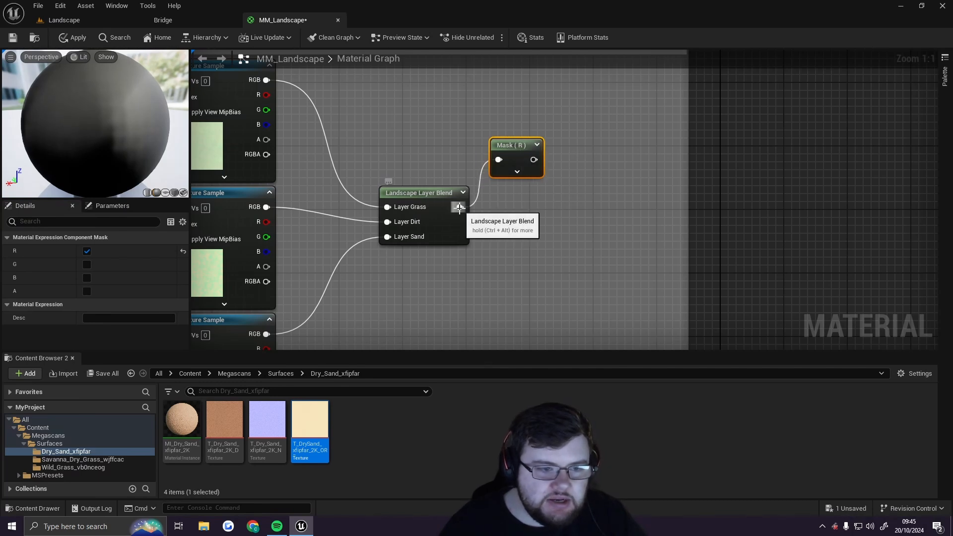
Add a second Component Mask from the same layer blend output, set to pass only the G channel
left_click_drag(460, 208, 503, 231)
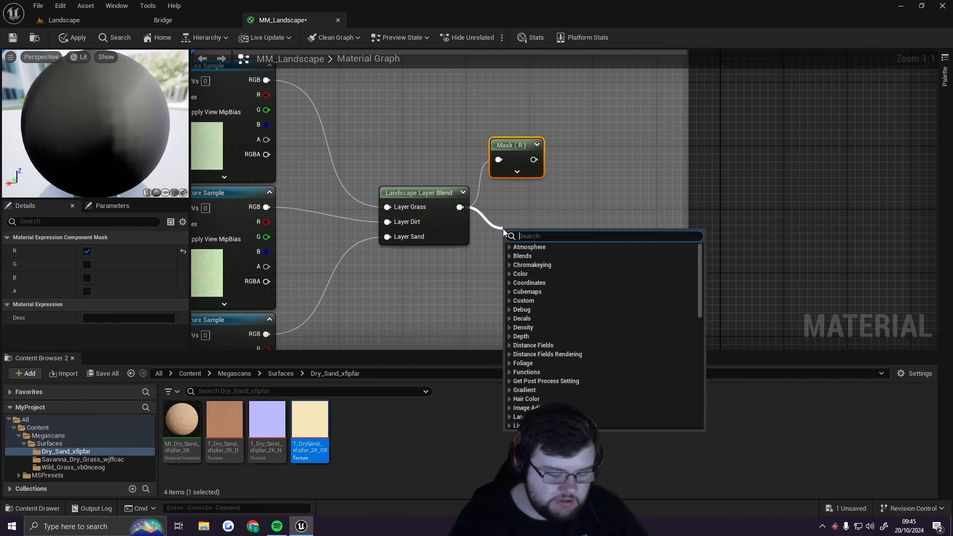
type("comp")
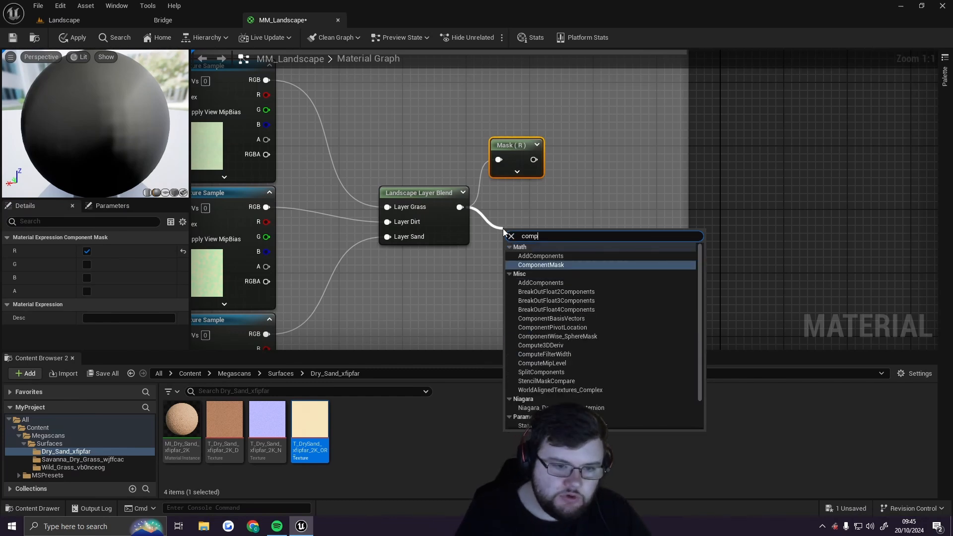
left_click(541, 266)
left_click_drag(540, 260, 518, 219)
left_click(87, 252)
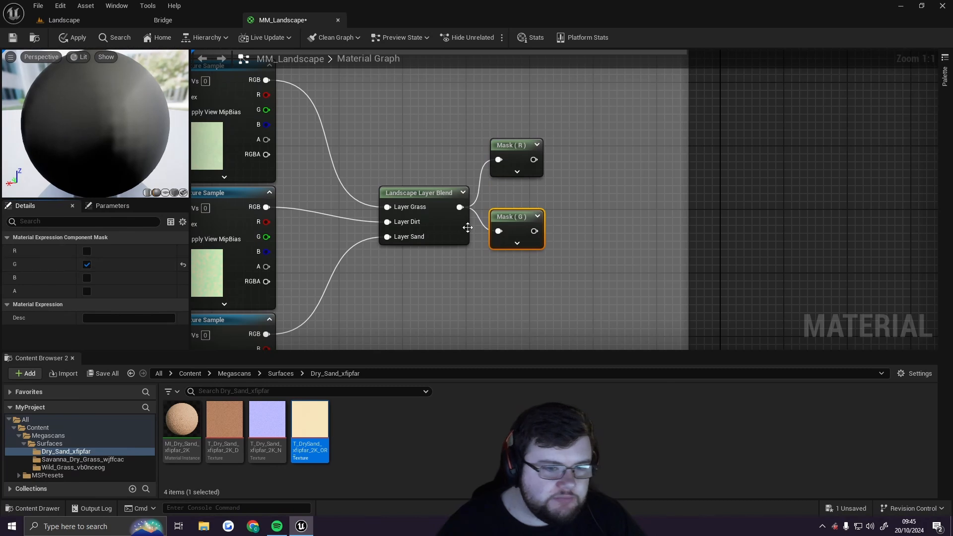
left_click_drag(518, 139, 514, 163)
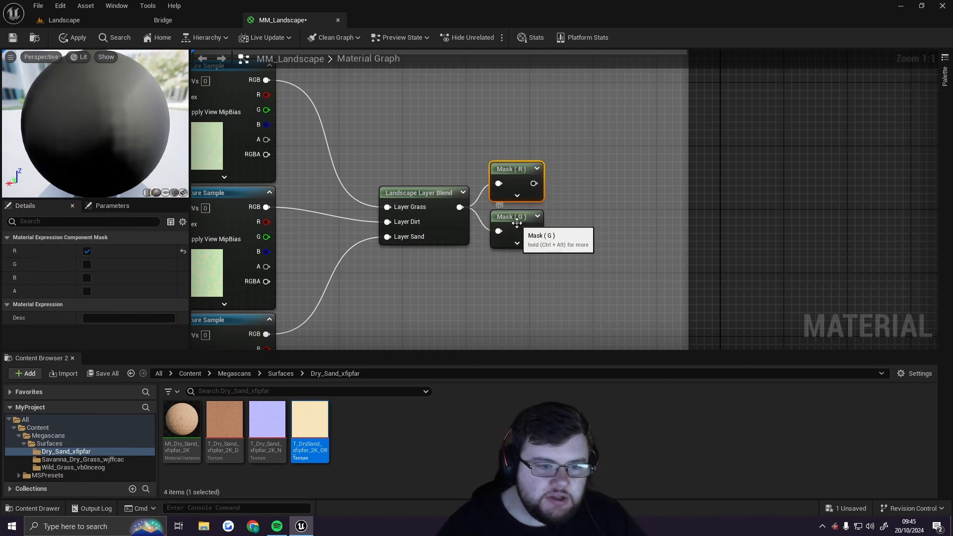
right_click_drag(516, 223, 551, 226)
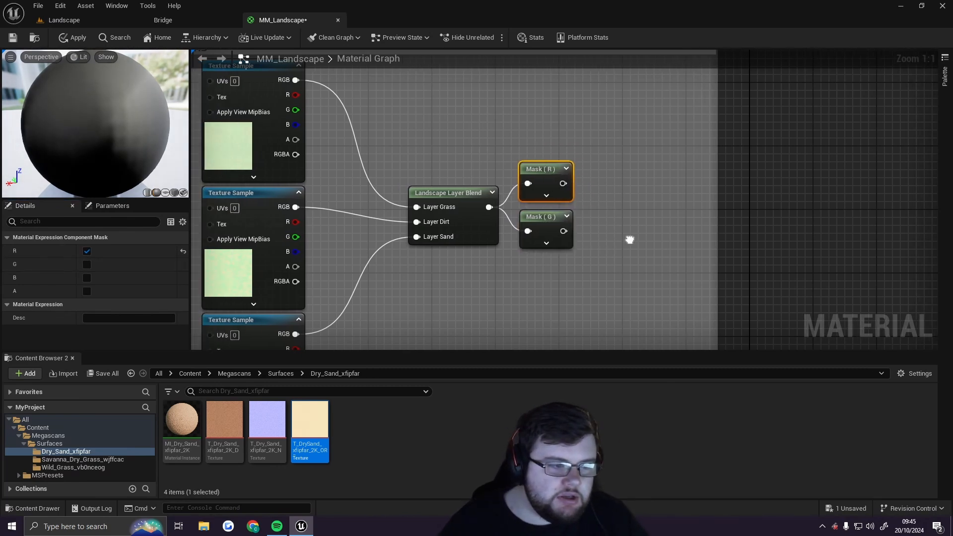
Connect the R mask output to the material's Ambient Occlusion input
left_click(436, 420)
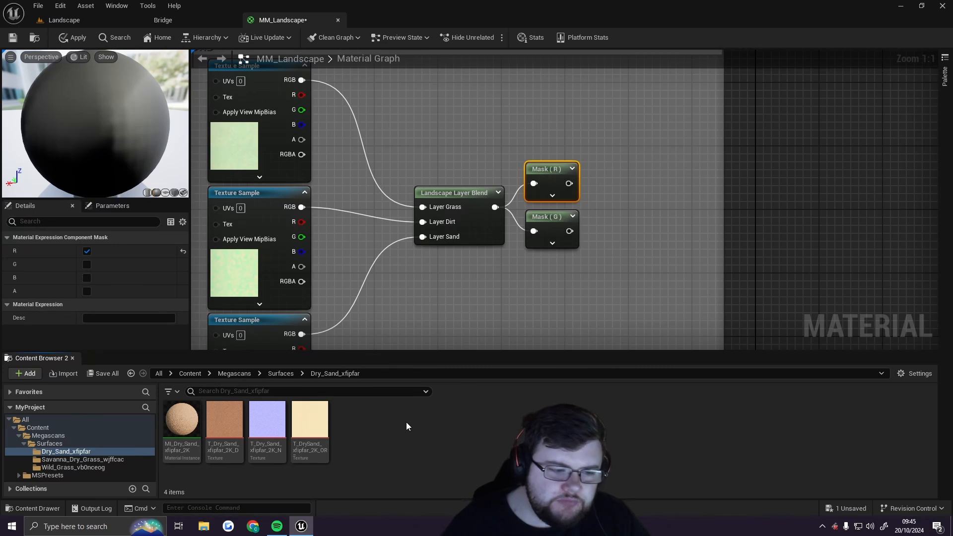
mouse_move(309, 421)
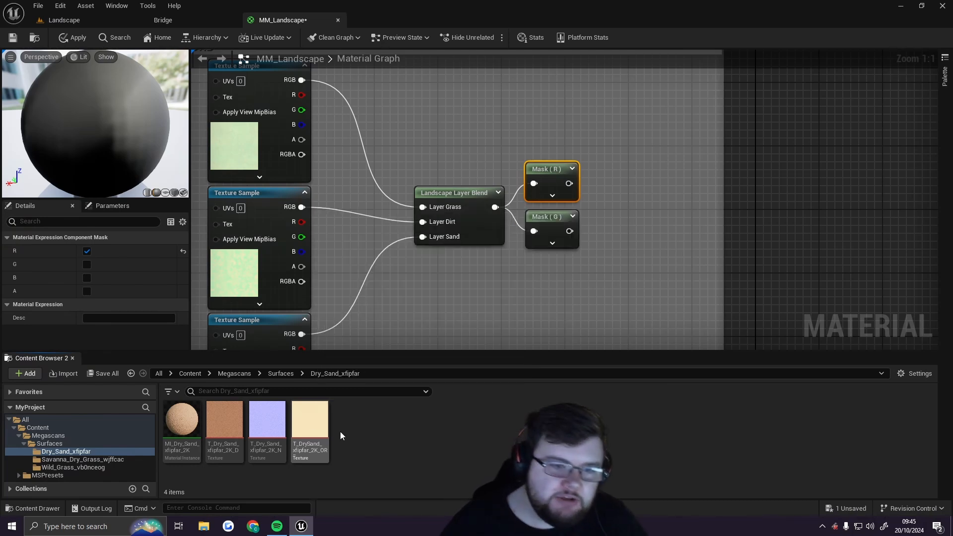
right_click_drag(632, 154, 610, 208)
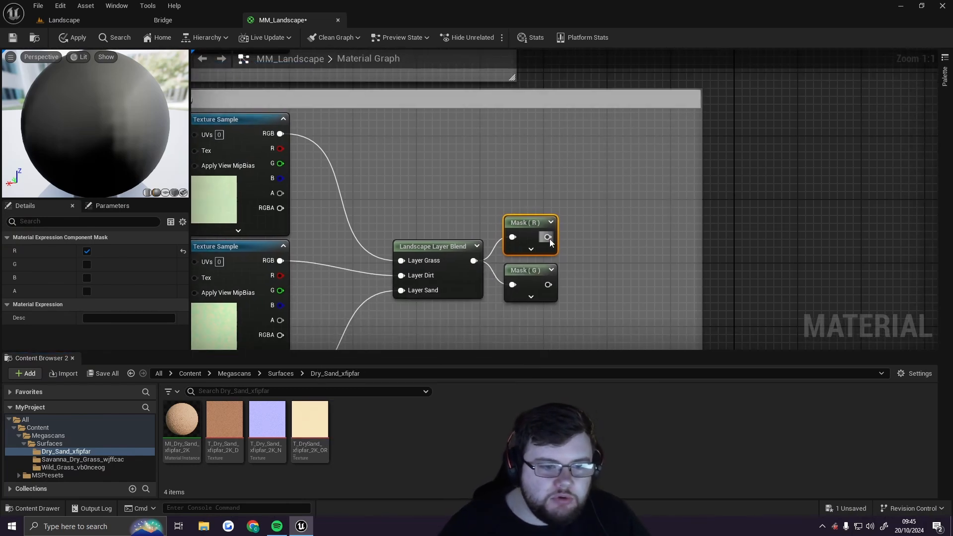
scroll(600, 200, "down", 1)
scroll(600, 200, "down", 5)
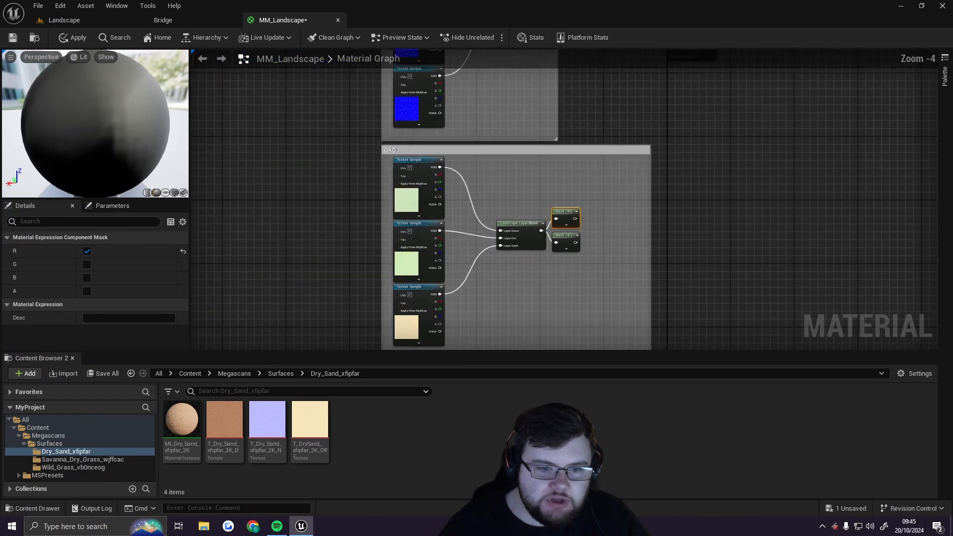
scroll(626, 235, "up", 2)
left_click_drag(622, 249, 558, 249)
right_click_drag(626, 99, 531, 277)
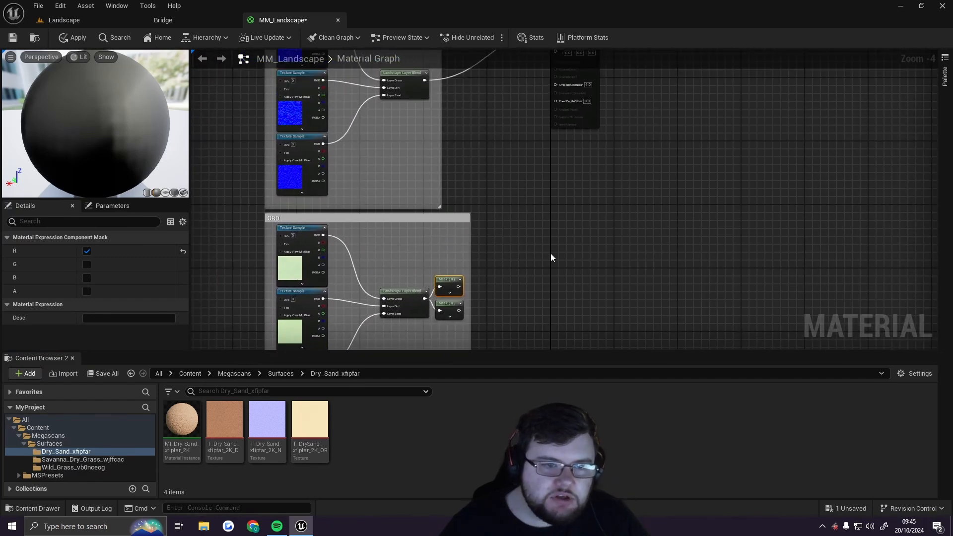
scroll(586, 89, "up", 3)
scroll(546, 231, "down", 3)
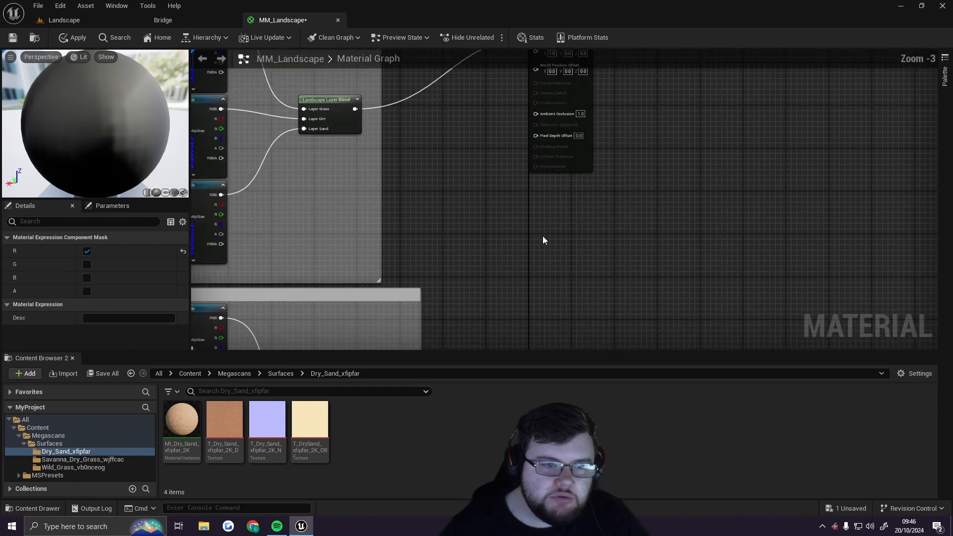
right_click_drag(546, 257, 556, 192)
left_click_drag(453, 281, 534, 135)
scroll(521, 168, "up", 2)
left_click(500, 171)
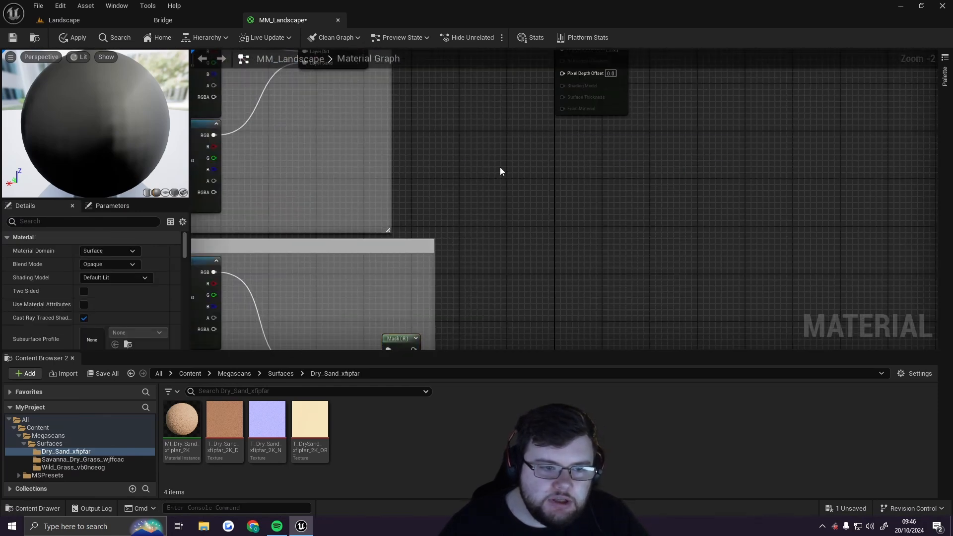
left_click_drag(413, 349, 568, 165)
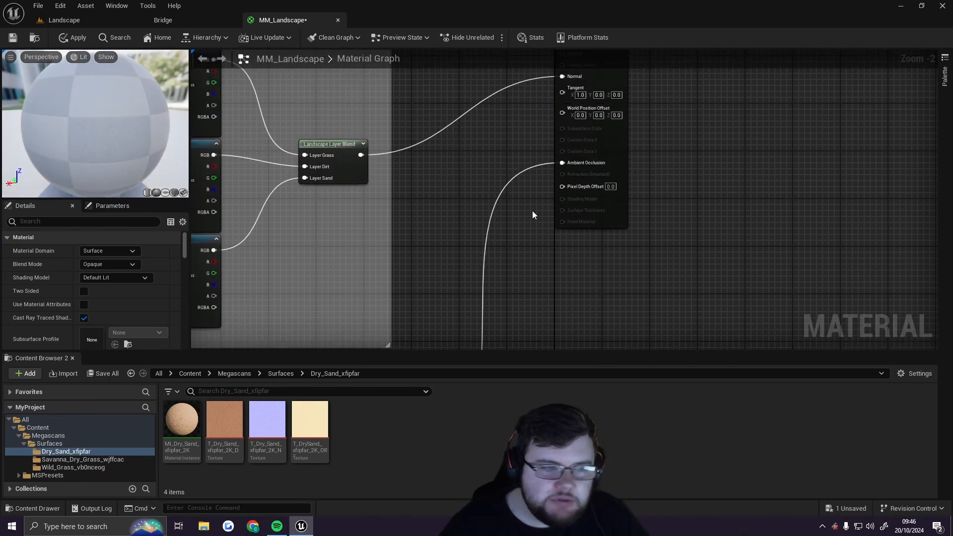
right_click_drag(528, 302, 565, 83)
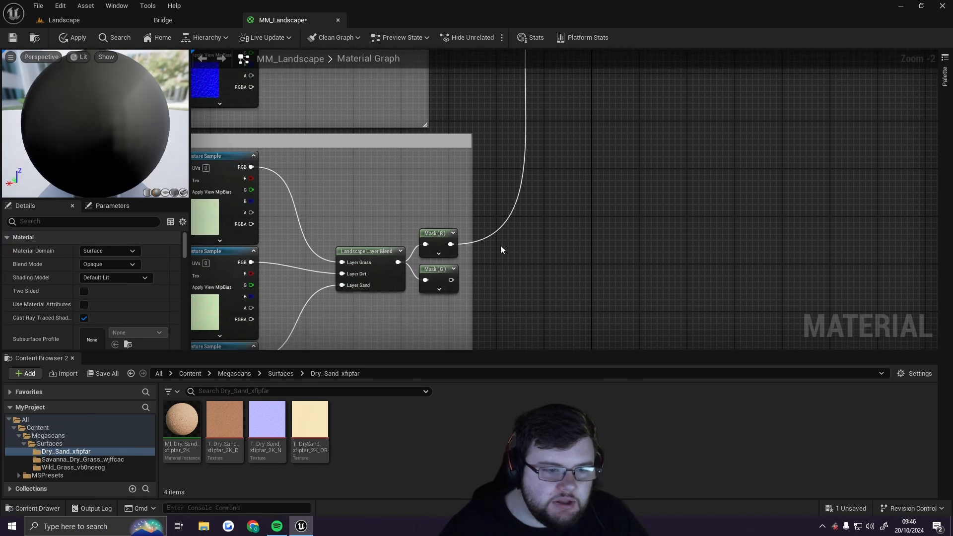
Connect the G mask output to the material's Roughness input
left_click_drag(451, 280, 599, 118)
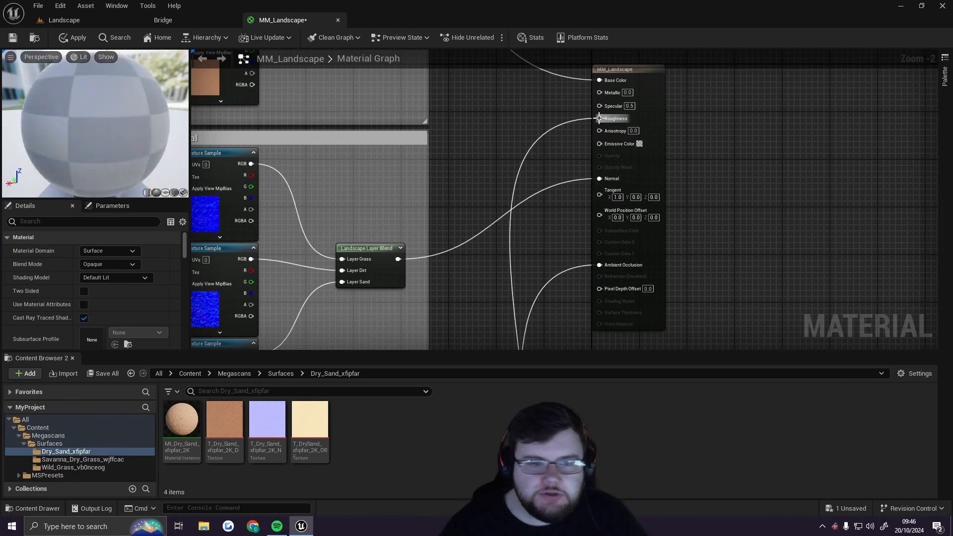
scroll(585, 59, "down", 2)
scroll(555, 150, "down", 2)
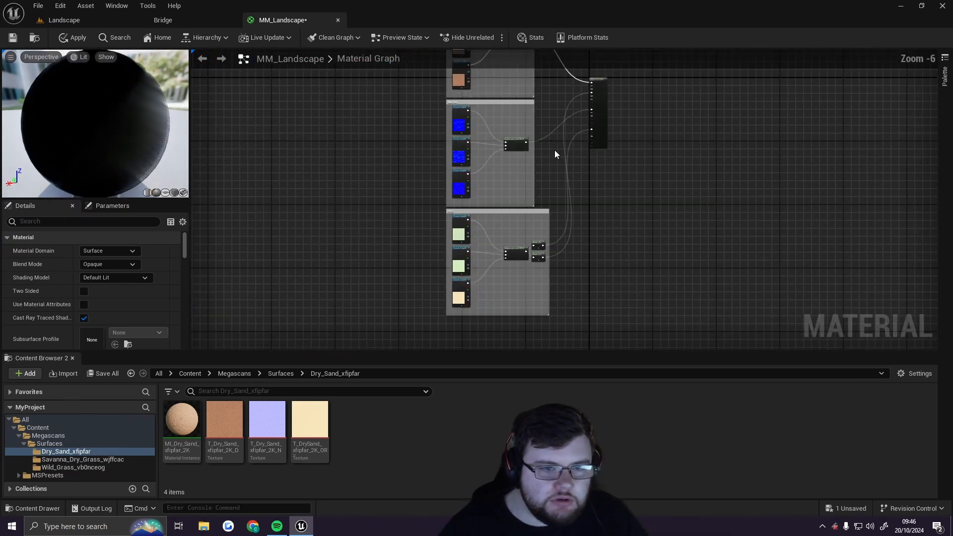
right_click_drag(554, 150, 575, 206)
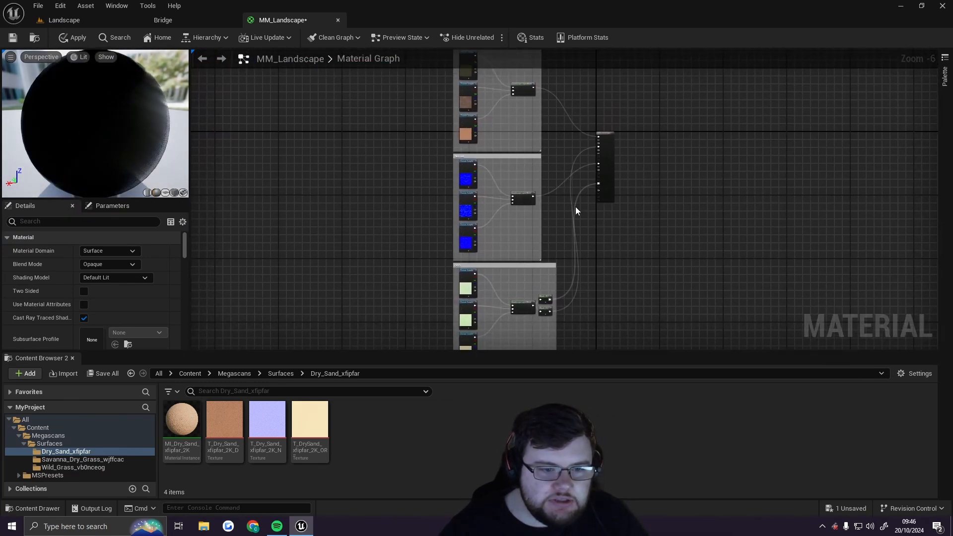
Shift the ORD comment group slightly and save the MM_Landscape material
left_click_drag(534, 266, 516, 267)
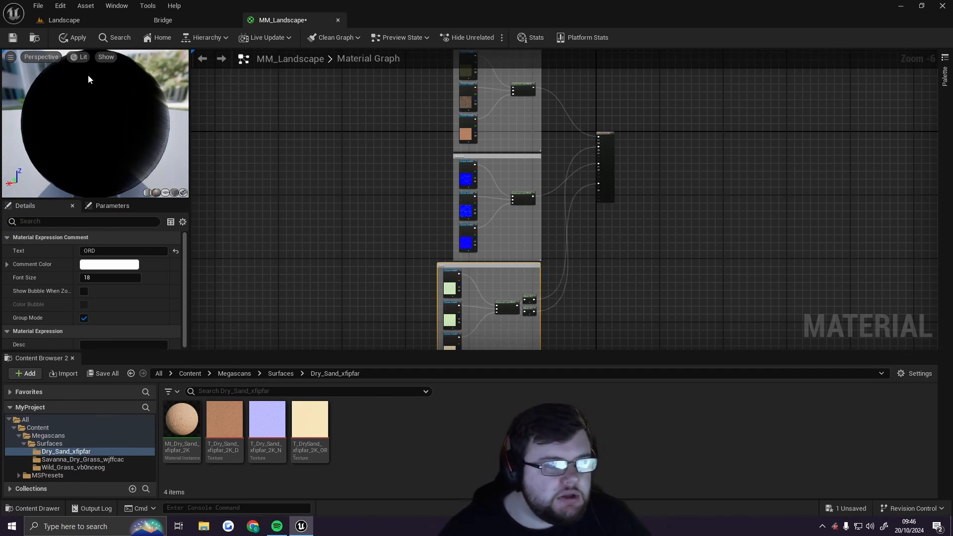
left_click(13, 41)
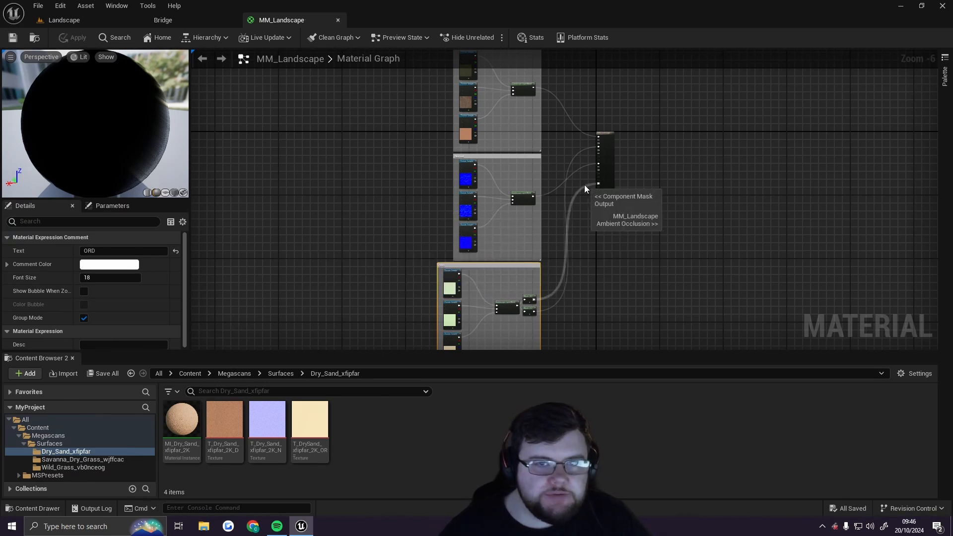
Return to the level, select the Landscape actor and assign MM_Landscape as its Landscape Material
left_click(88, 20)
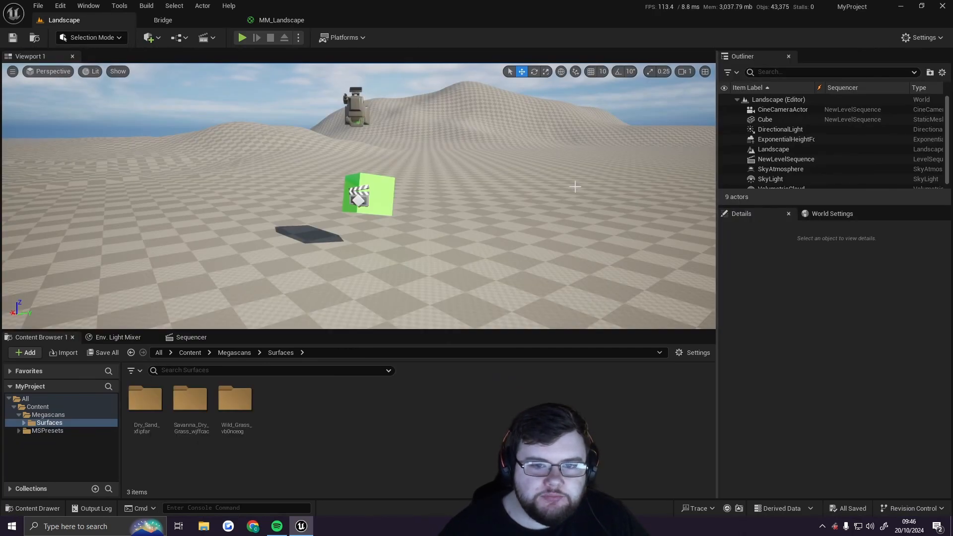
scroll(781, 140, "down", 1)
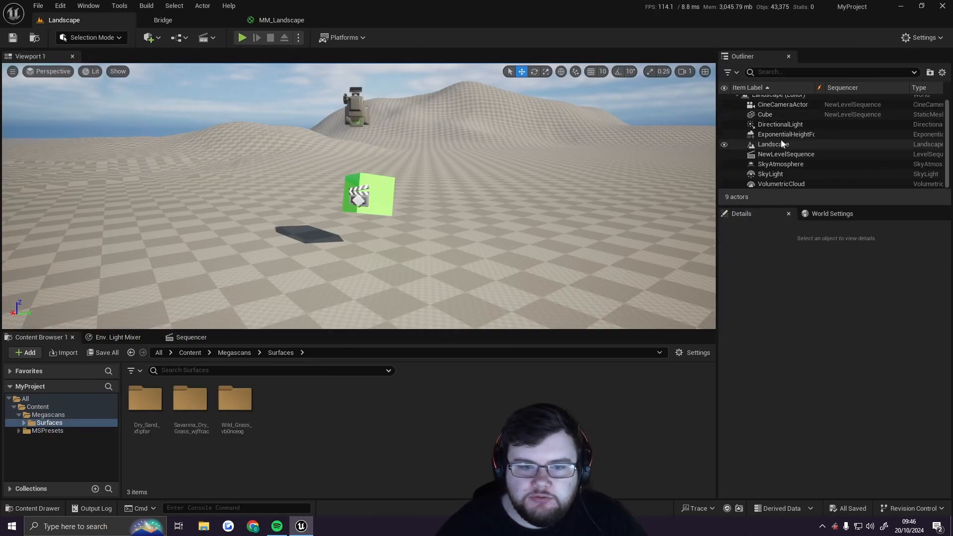
left_click(776, 145)
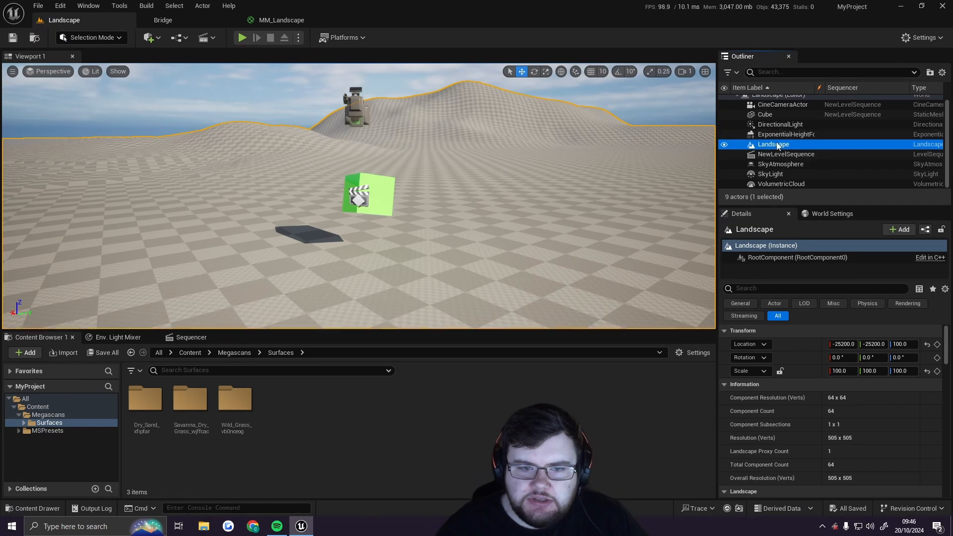
scroll(777, 384, "down", 5)
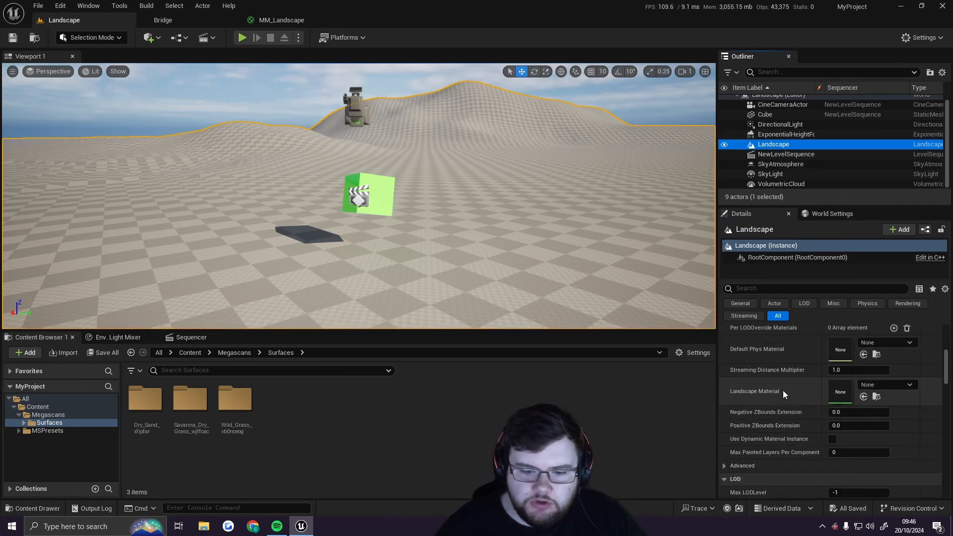
scroll(783, 388, "down", 2)
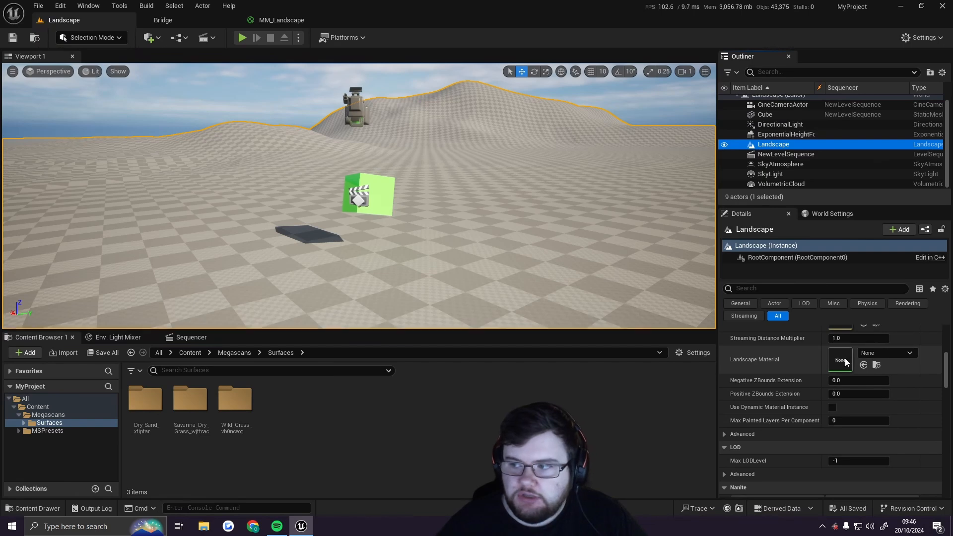
left_click(191, 353)
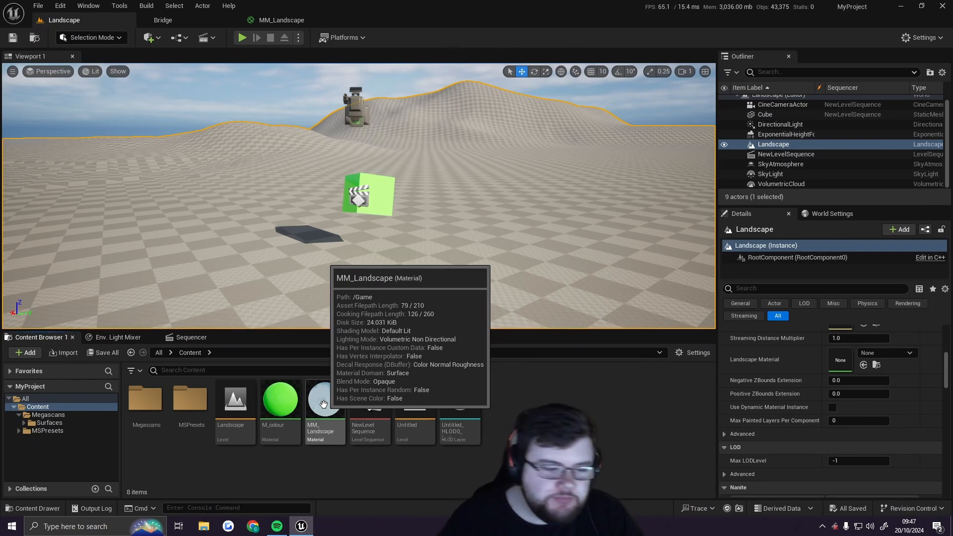
left_click(323, 403)
left_click_drag(323, 402, 837, 356)
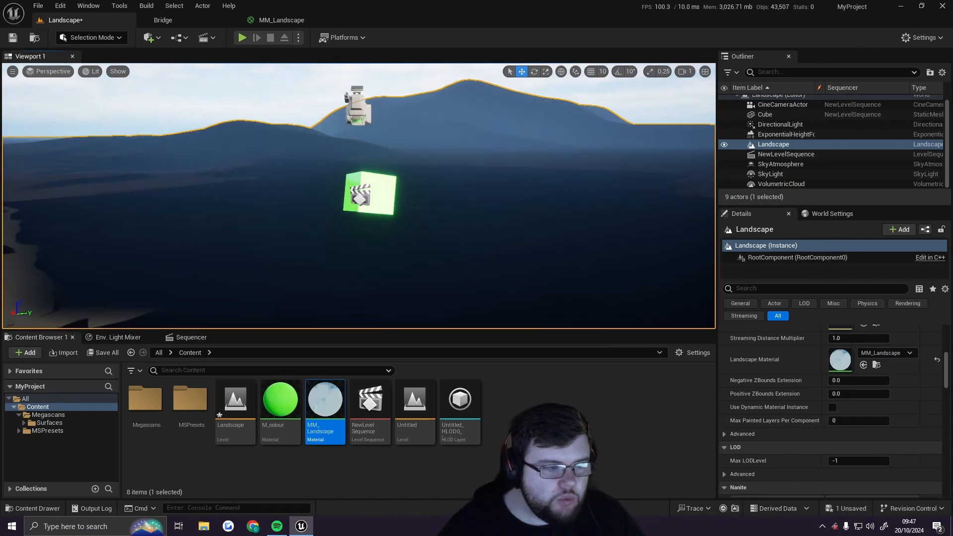
Switch the editor to Landscape mode and open its Paint tools
right_click_drag(358, 195, 290, 197)
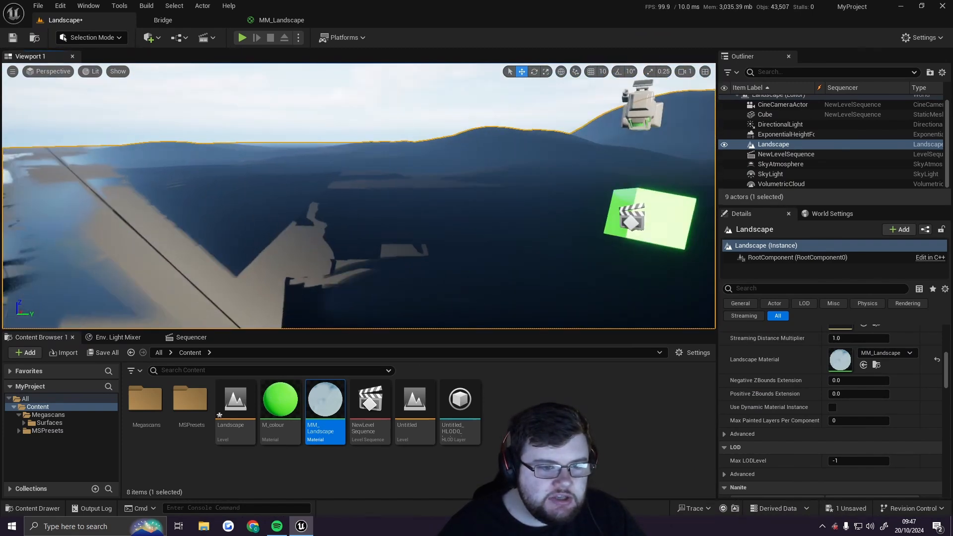
mouse_move(542, 251)
right_mouse_down()
mouse_move(585, 251)
mouse_move(542, 251)
right_mouse_up()
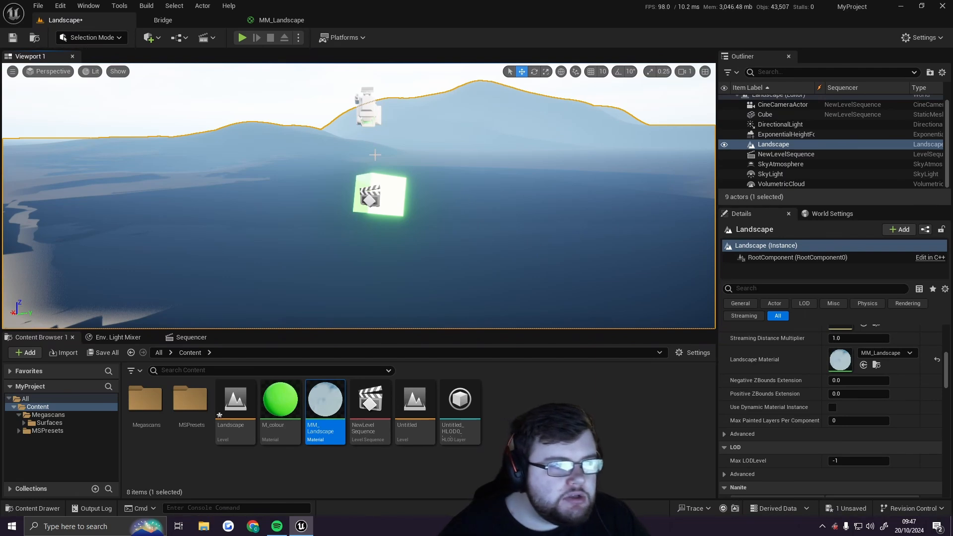
left_click(119, 39)
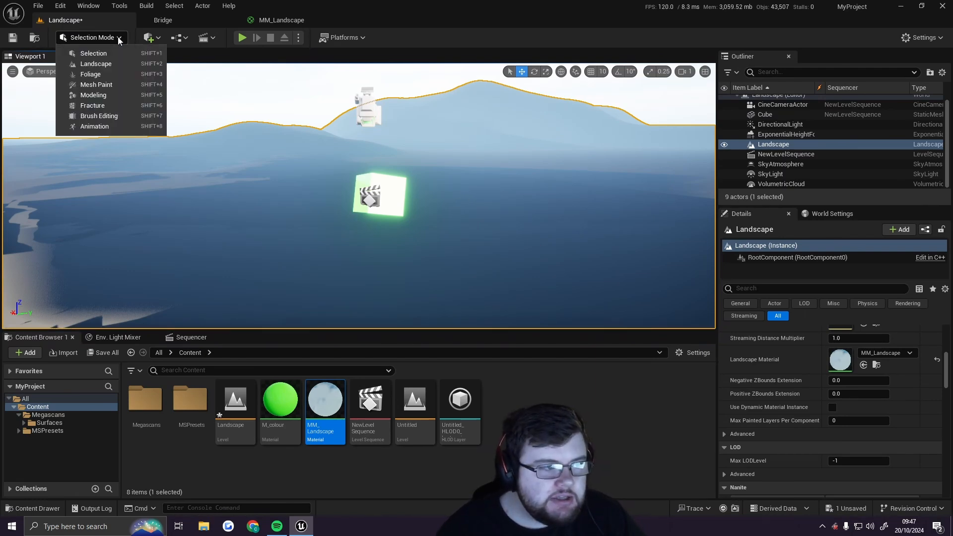
left_click(114, 69)
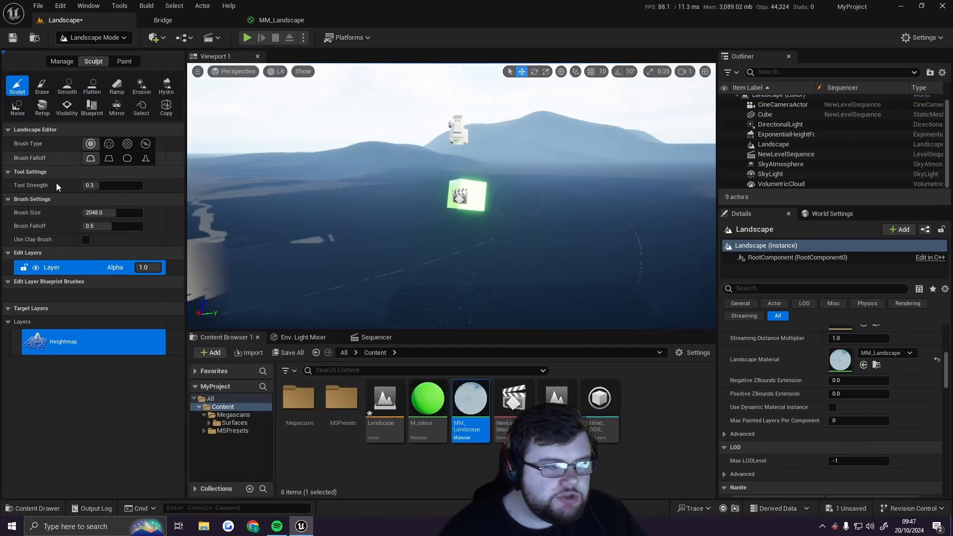
left_click(125, 61)
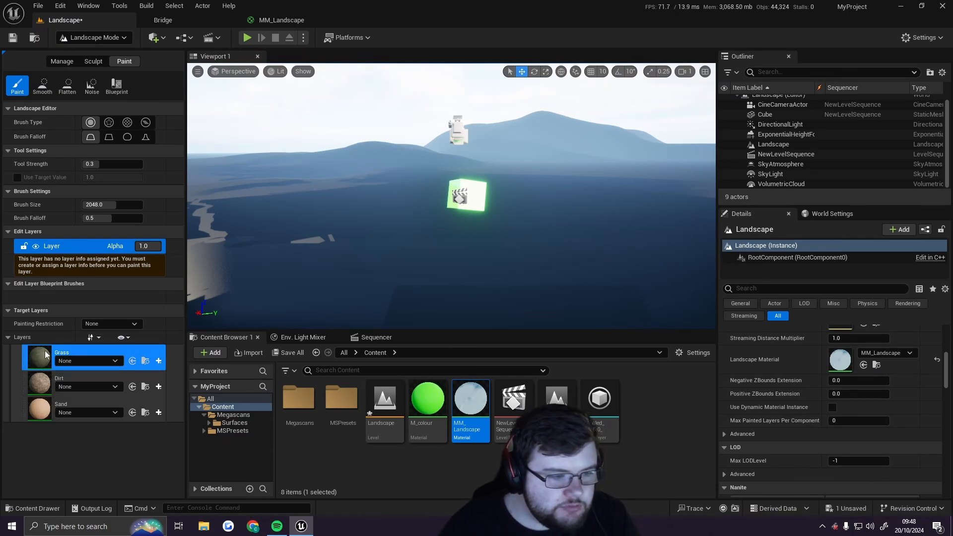
Create a weight-blended layer info for the Grass layer and save it as Grass_LayerInfo
left_click(159, 362)
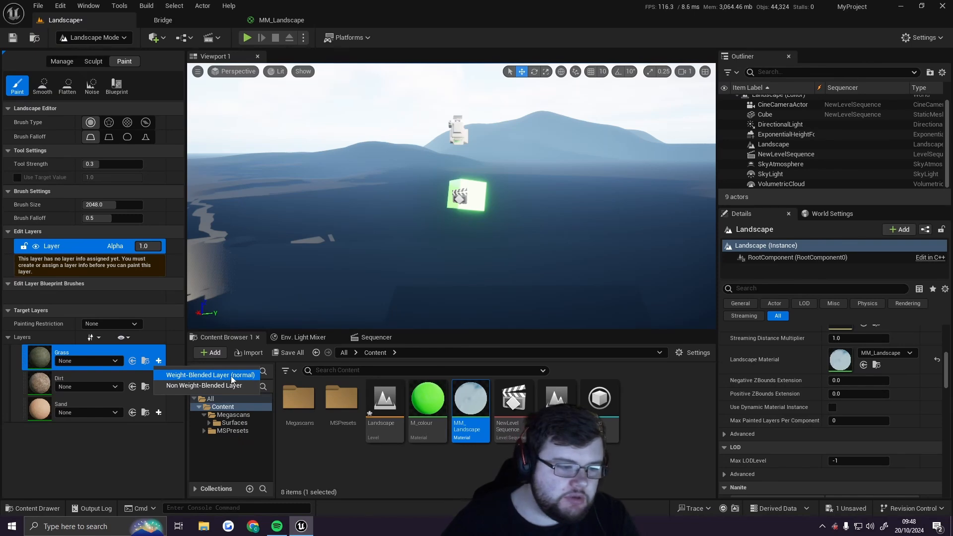
left_click(251, 378)
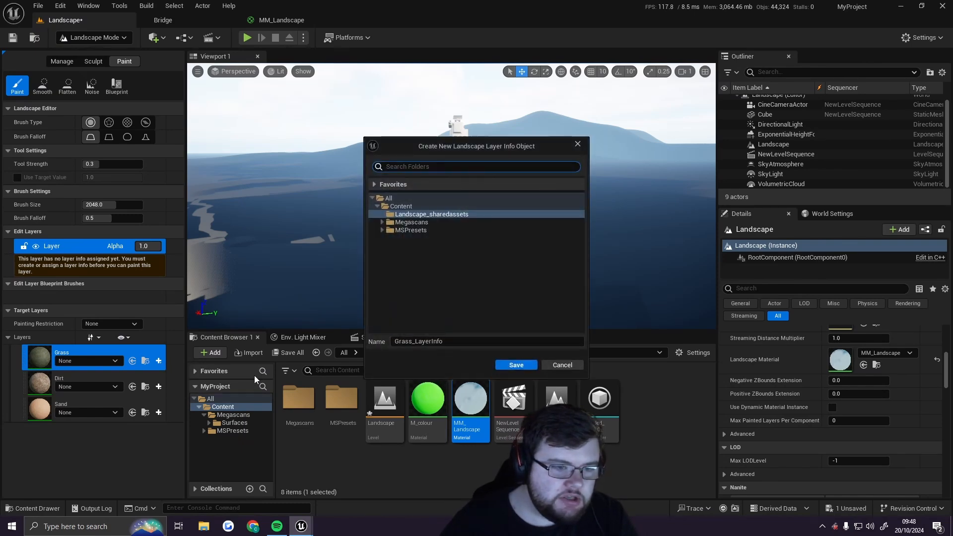
left_click(516, 365)
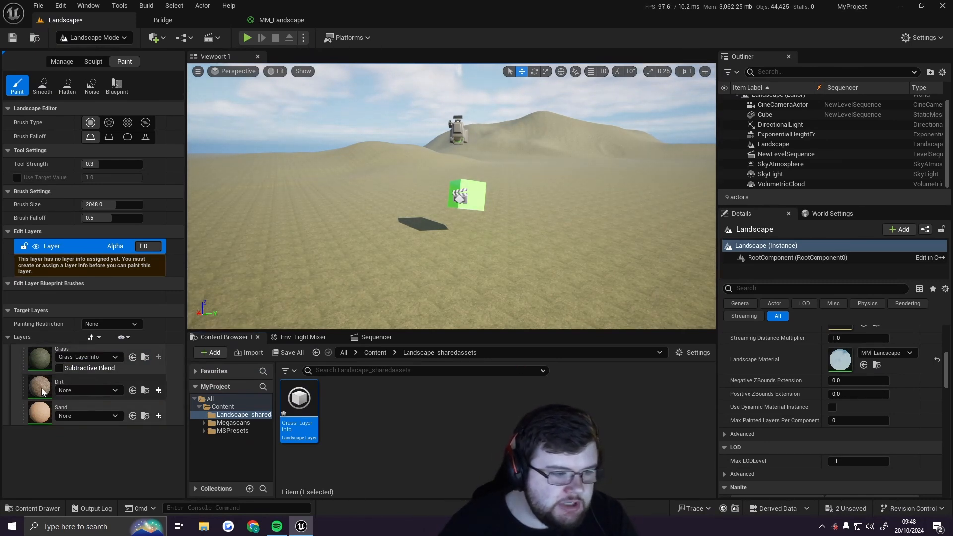
Create a weight-blended layer info for the Dirt layer and save it as Dirt_LayerInfo
left_click(40, 413)
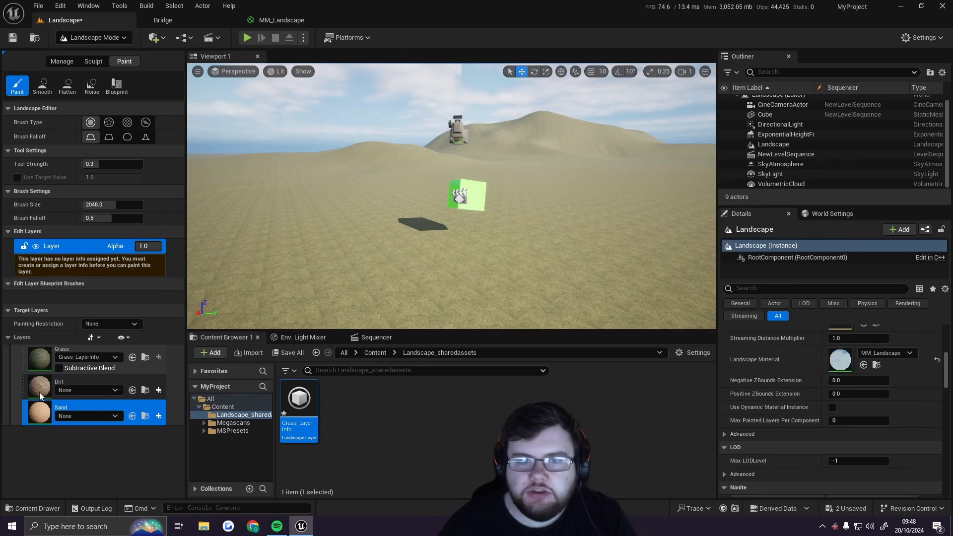
left_click(40, 391)
left_click(159, 390)
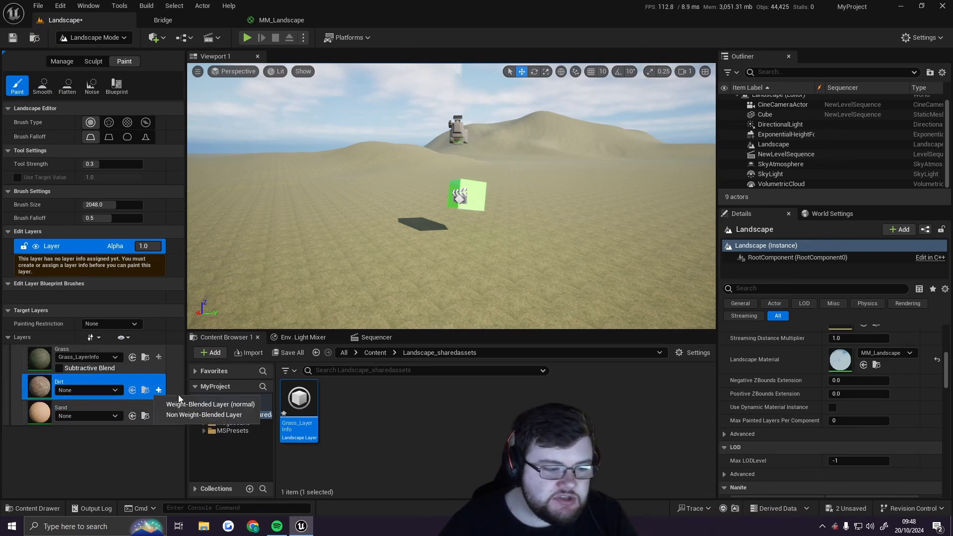
left_click(244, 407)
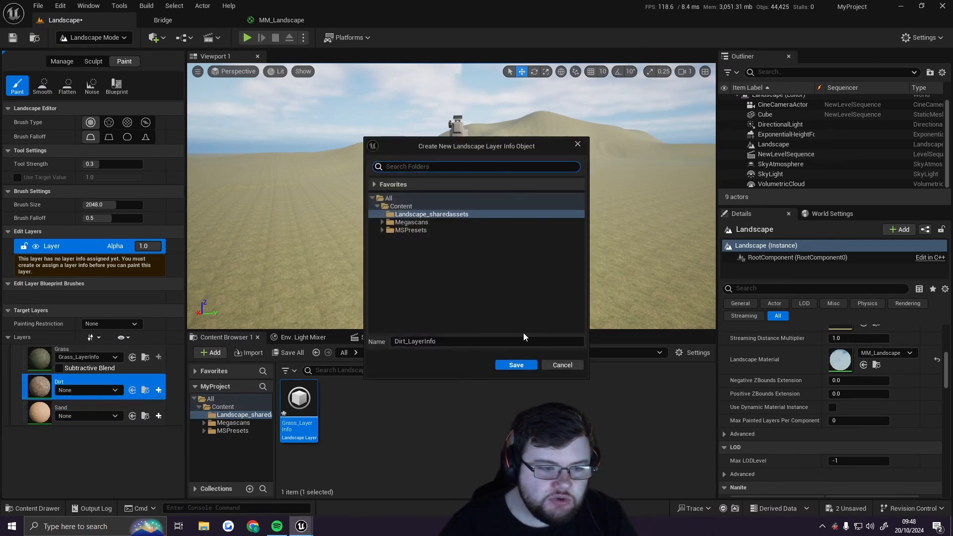
left_click(524, 367)
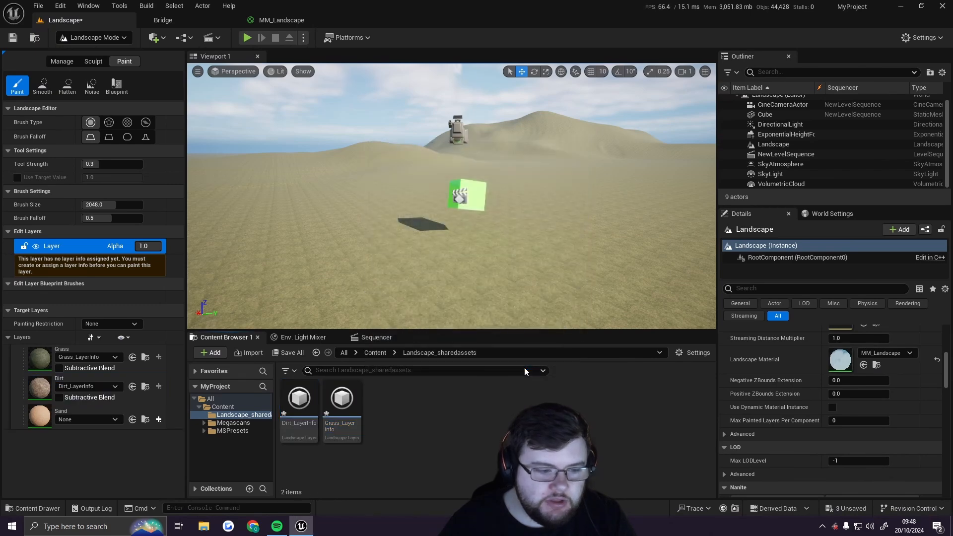
Create a weight-blended layer info for the Sand layer and save it as Sand_LayerInfo
left_click(158, 419)
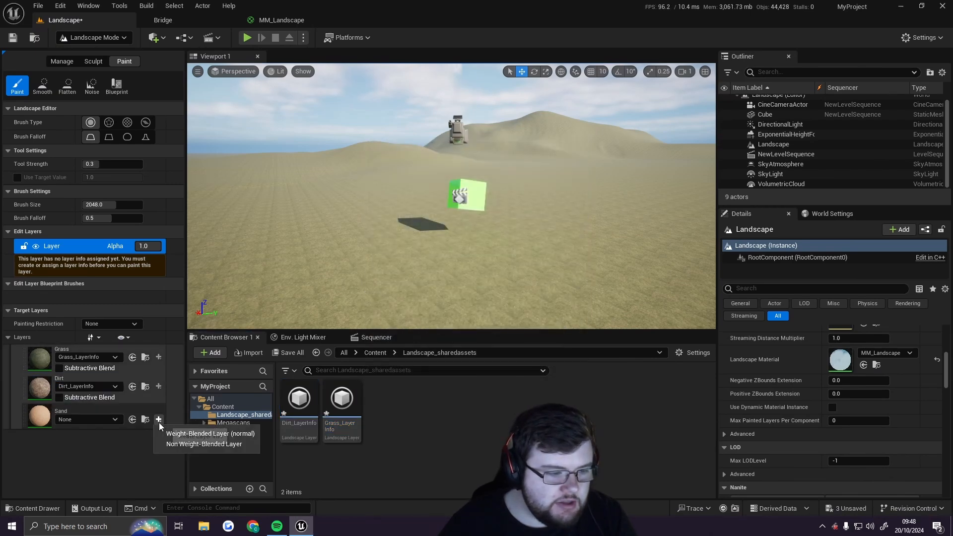
left_click(191, 433)
left_click(524, 364)
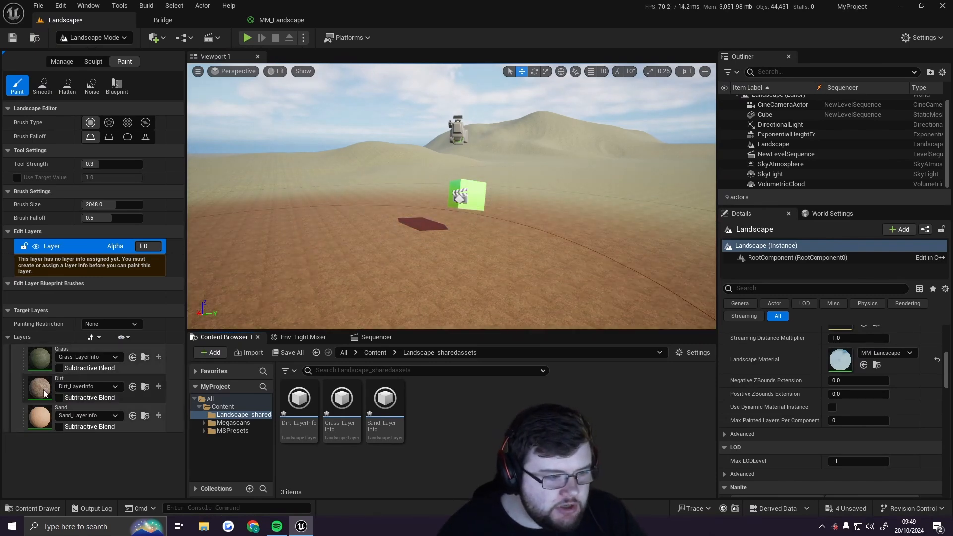
Select the Dirt layer, reduce the brush size to about 885, and paint dirt patches around the centre
left_click(38, 386)
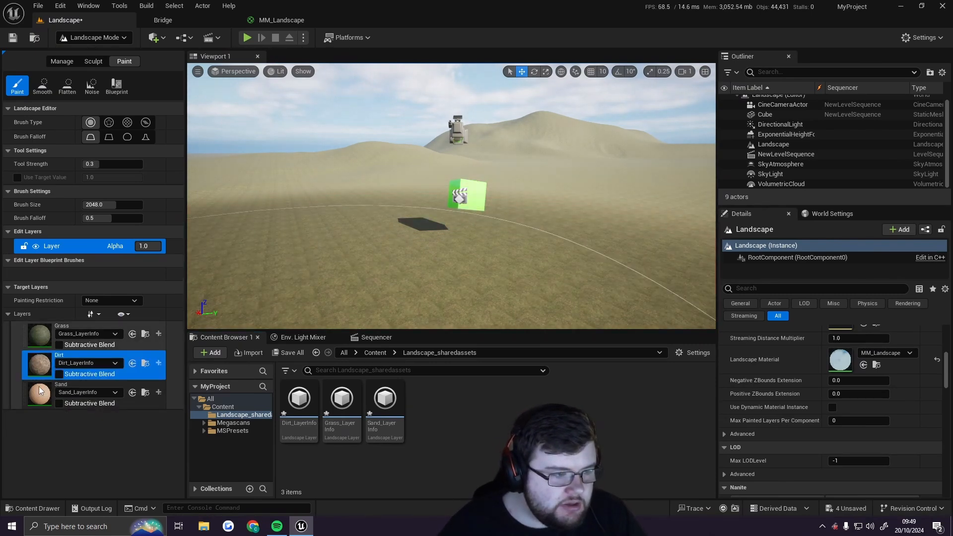
left_click_drag(125, 205, 102, 205)
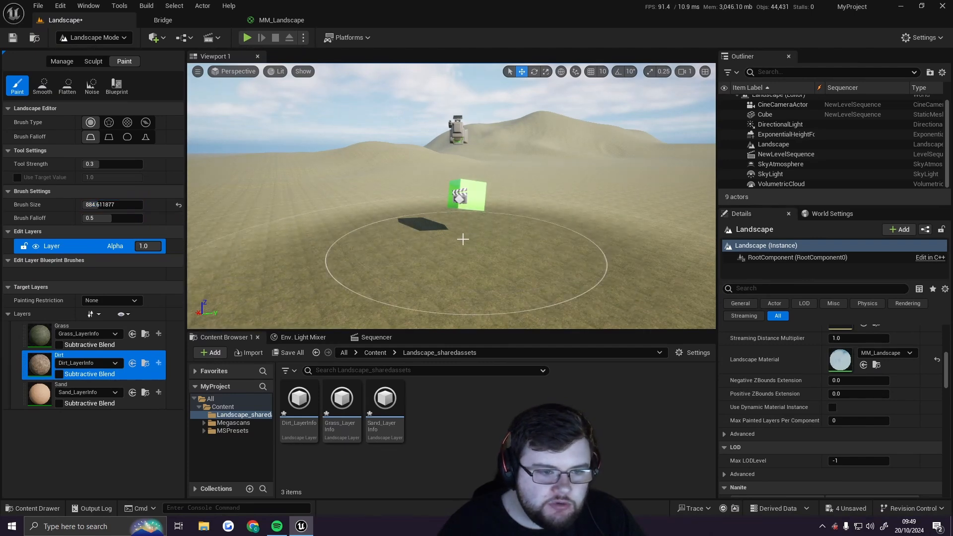
left_click_drag(462, 238, 417, 237)
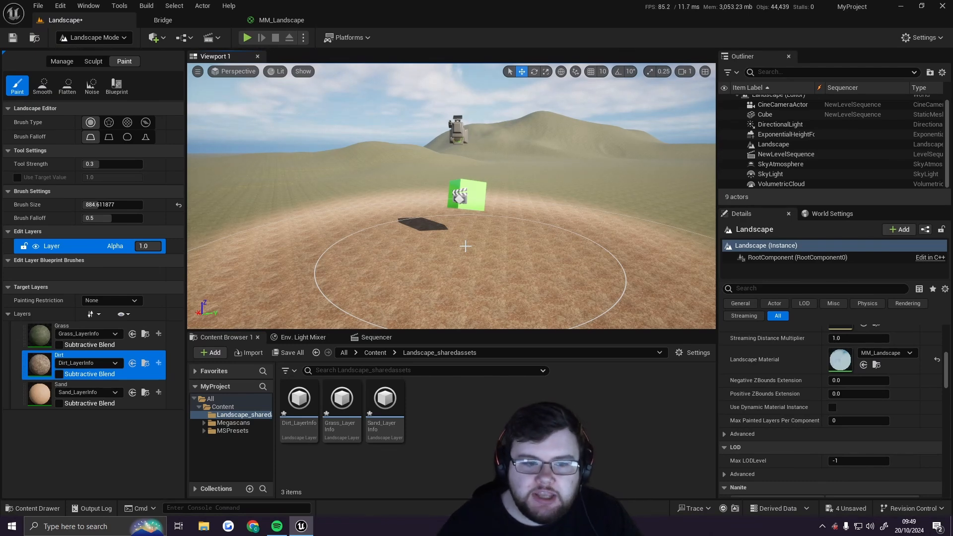
mouse_move(467, 246)
left_mouse_down()
mouse_move(585, 216)
mouse_move(413, 206)
mouse_move(389, 224)
mouse_move(596, 165)
mouse_move(620, 172)
mouse_move(367, 155)
mouse_move(407, 153)
mouse_move(218, 166)
mouse_move(297, 282)
left_mouse_up()
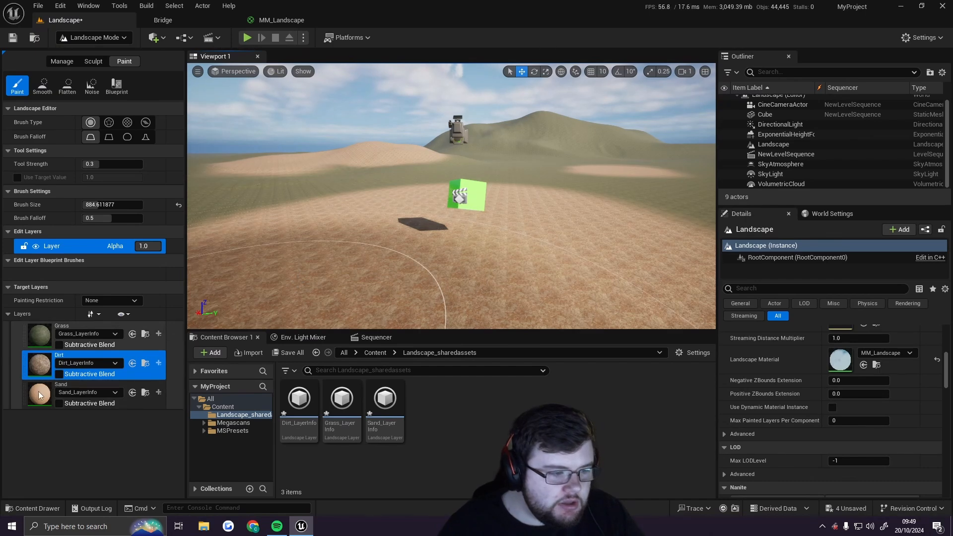
Select the Sand layer, set the brush size to about 445, and paint sand patches near the cube
left_click(74, 387)
left_click_drag(107, 205, 99, 205)
mouse_move(486, 239)
left_mouse_down()
mouse_move(444, 237)
mouse_move(464, 226)
mouse_move(487, 243)
mouse_move(474, 233)
left_mouse_up()
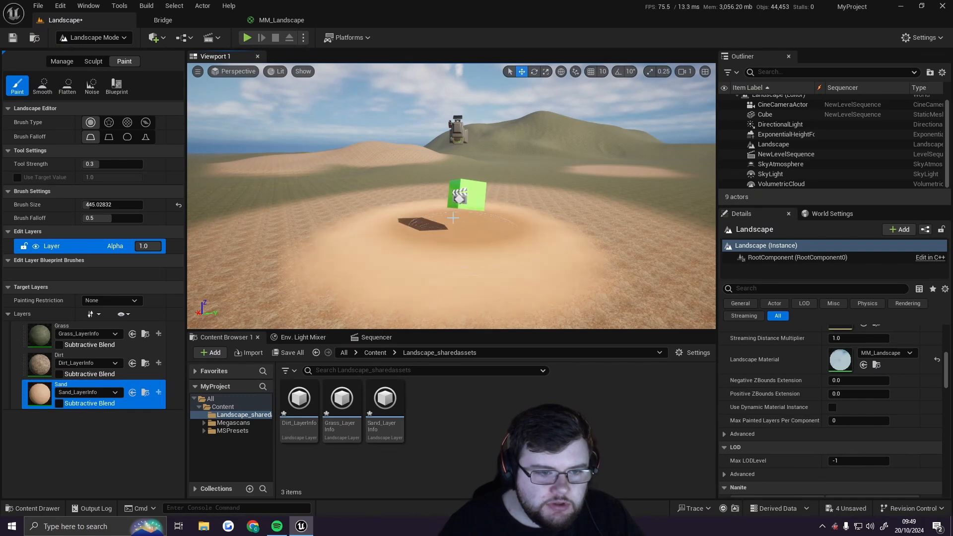
left_click_drag(505, 266, 457, 252)
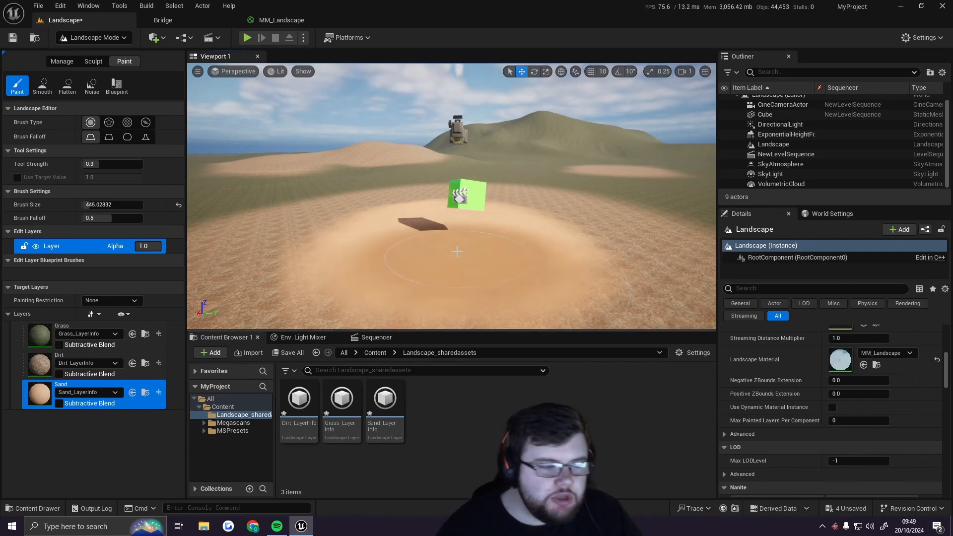
mouse_move(531, 234)
right_mouse_down()
mouse_move(529, 288)
mouse_move(553, 253)
right_mouse_up()
key("s")
mouse_move(648, 215)
left_mouse_down()
mouse_move(677, 209)
mouse_move(583, 232)
left_mouse_up()
Paint further dirt patches across the landscape with the Dirt layer
left_click(82, 355)
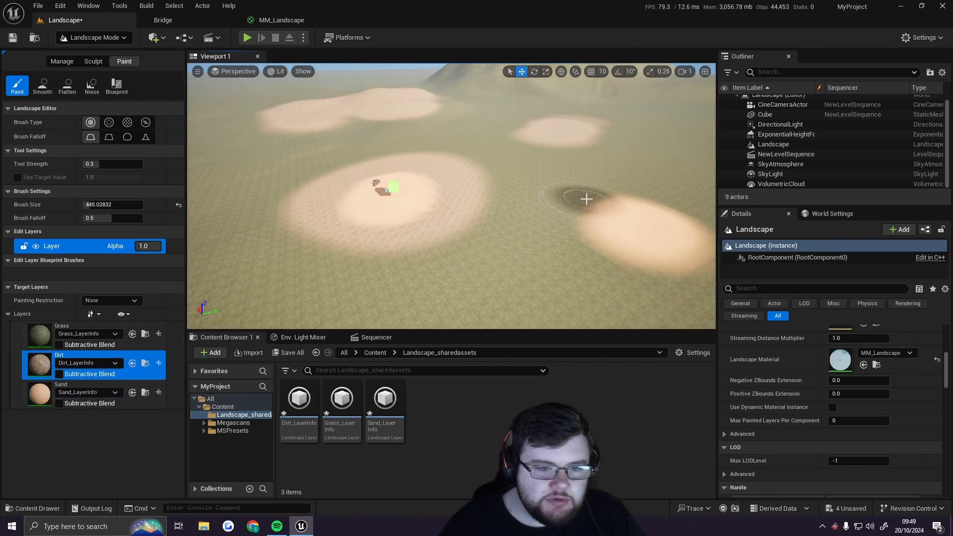
mouse_move(586, 198)
left_mouse_down()
mouse_move(498, 213)
mouse_move(595, 223)
mouse_move(517, 217)
mouse_move(650, 213)
mouse_move(679, 109)
left_mouse_up()
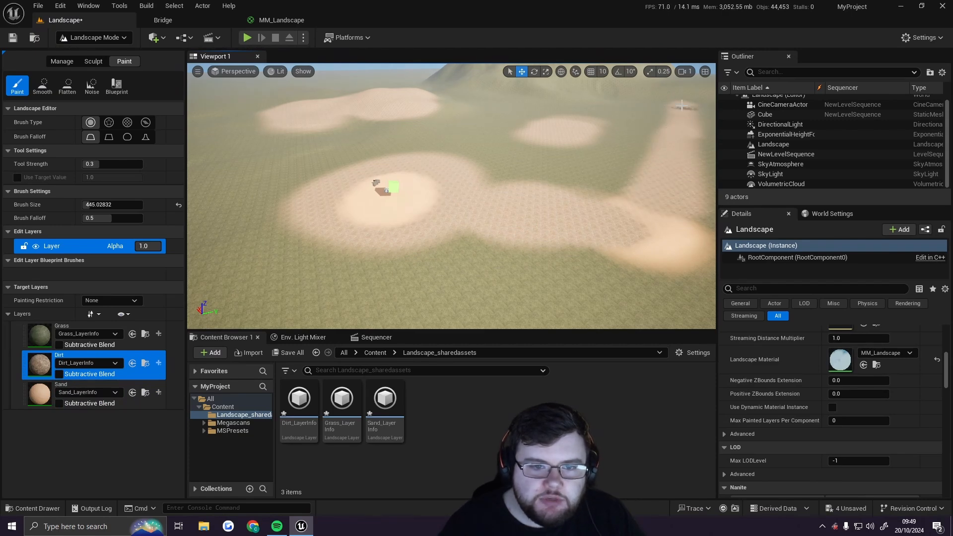
mouse_move(681, 105)
right_mouse_down()
mouse_move(707, 85)
mouse_move(687, 116)
mouse_move(719, 79)
mouse_move(707, 50)
mouse_move(690, 55)
mouse_move(672, 83)
mouse_move(695, 94)
mouse_move(675, 97)
right_mouse_up()
key("w")
scroll(707, 49, "up", 3)
Select the Sand layer, enlarge the brush to about 1200, and paint a broad sand strip
left_click(30, 389)
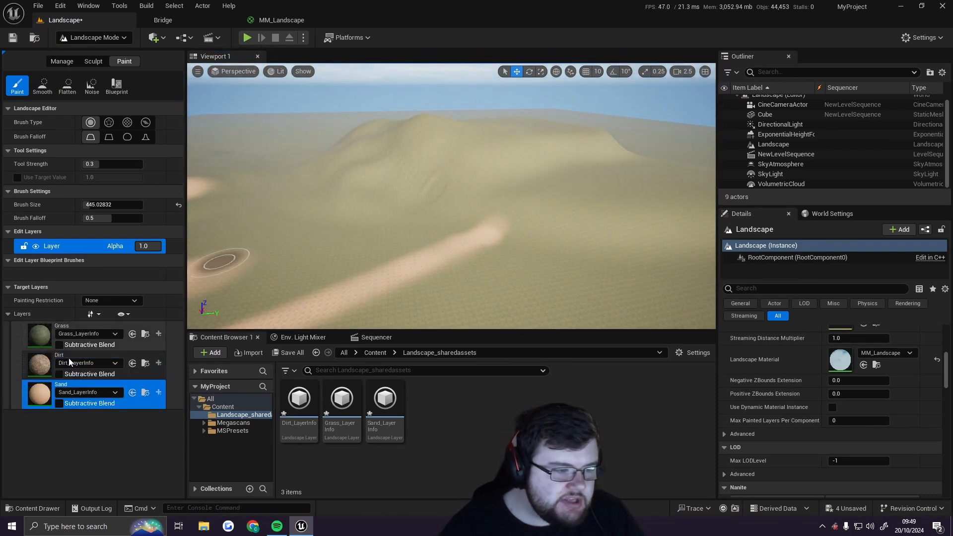
left_click_drag(107, 204, 150, 206)
mouse_move(351, 195)
left_mouse_down()
mouse_move(517, 246)
mouse_move(676, 251)
mouse_move(319, 187)
mouse_move(308, 166)
mouse_move(296, 169)
left_mouse_up()
Paint more dirt areas over the sand with the Dirt layer across the landscape
left_click(104, 364)
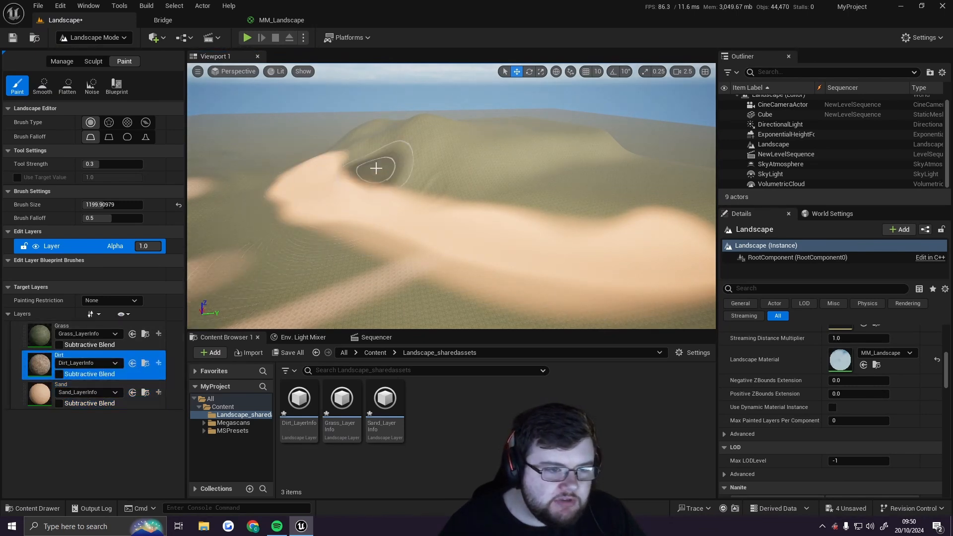
mouse_move(596, 208)
left_mouse_down()
mouse_move(553, 192)
mouse_move(688, 210)
left_mouse_up()
mouse_move(688, 210)
right_mouse_down()
mouse_move(665, 258)
mouse_move(692, 268)
right_mouse_up()
right_click_drag(551, 226, 543, 223)
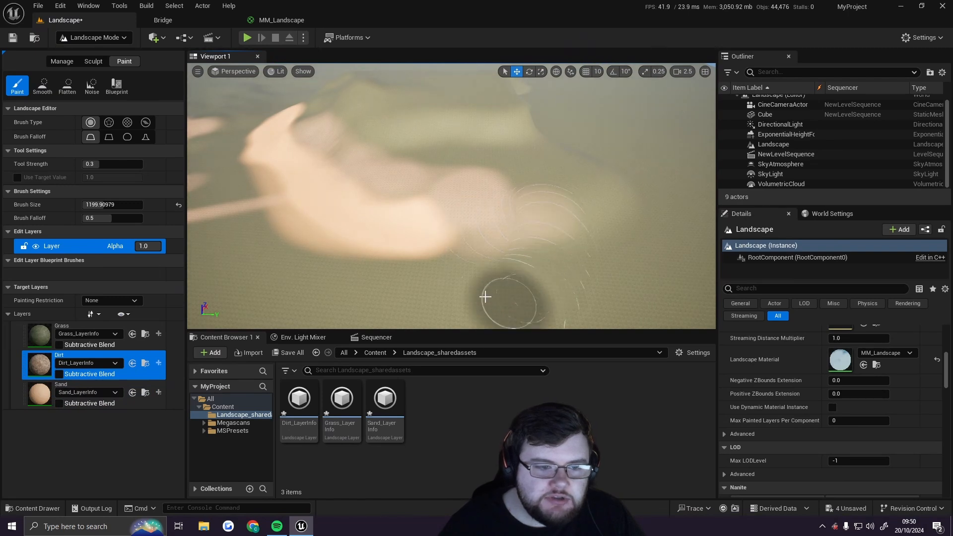
mouse_move(485, 296)
right_mouse_down()
mouse_move(467, 263)
mouse_move(407, 248)
right_mouse_up()
scroll(466, 263, "up", 2)
mouse_move(464, 277)
right_mouse_down()
mouse_move(489, 290)
mouse_move(479, 298)
mouse_move(465, 277)
right_mouse_up()
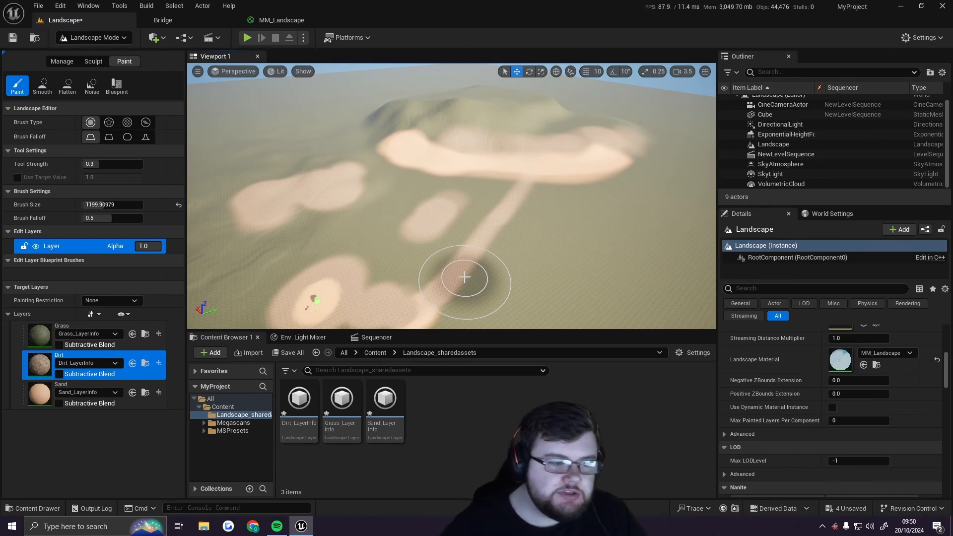
mouse_move(504, 272)
right_mouse_down()
mouse_move(454, 327)
mouse_move(441, 268)
mouse_move(446, 303)
mouse_move(453, 300)
right_mouse_up()
Switch the Landscape mode to the Sculpt tools
key("w")
scroll(453, 324, "down", 3)
key("w")
key("s")
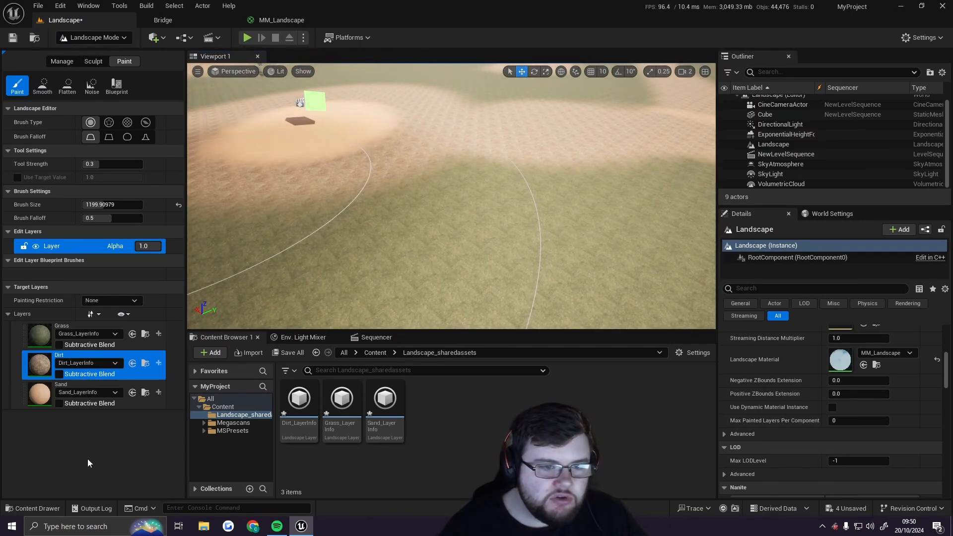
left_click(93, 61)
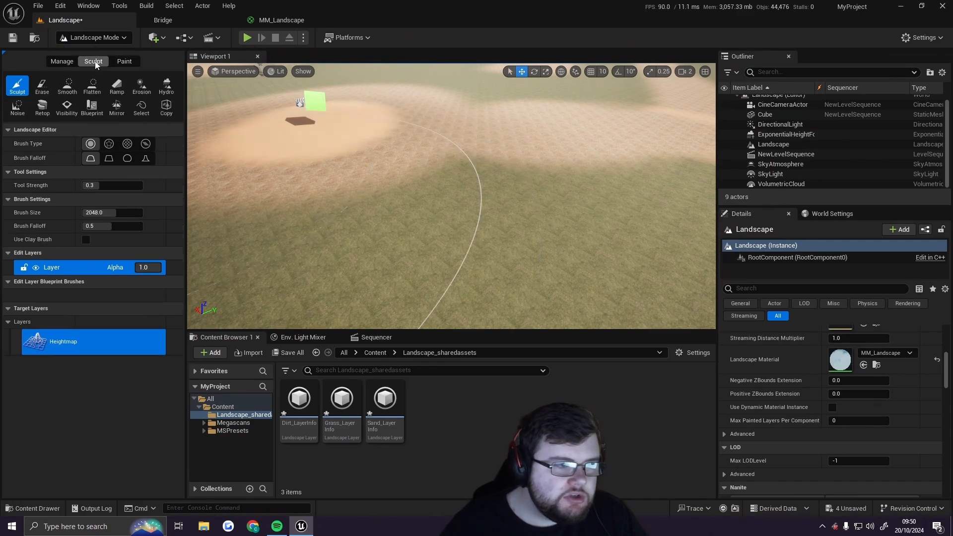
Leave Landscape mode for Selection Mode and fly through the viewport to inspect the painted terrain
left_click(91, 37)
left_click(104, 53)
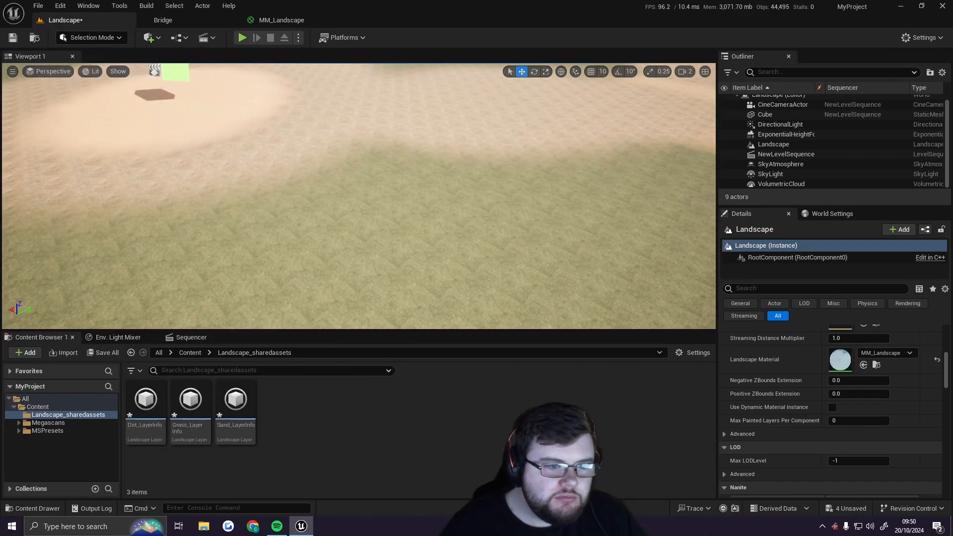
key("w")
right_click_drag(430, 210, 431, 183)
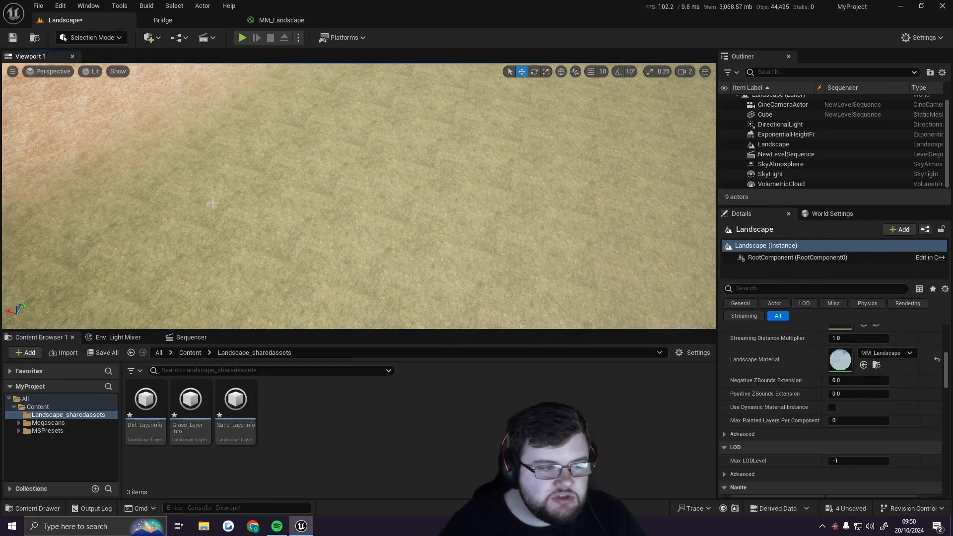
right_click_drag(262, 172, 351, 144)
key("w")
mouse_move(368, 178)
right_mouse_down()
mouse_move(397, 199)
mouse_move(367, 196)
right_mouse_up()
key("s")
key("w")
right_click_drag(461, 240, 487, 191)
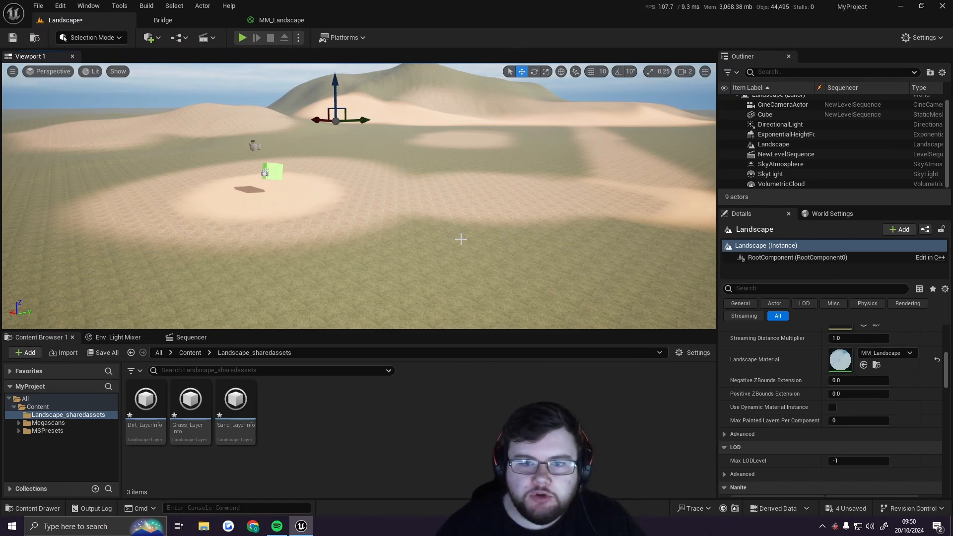
Open the MM_Landscape material graph and examine the Base Colour texture samples feeding the Landscape Layer Blend
left_click(71, 407)
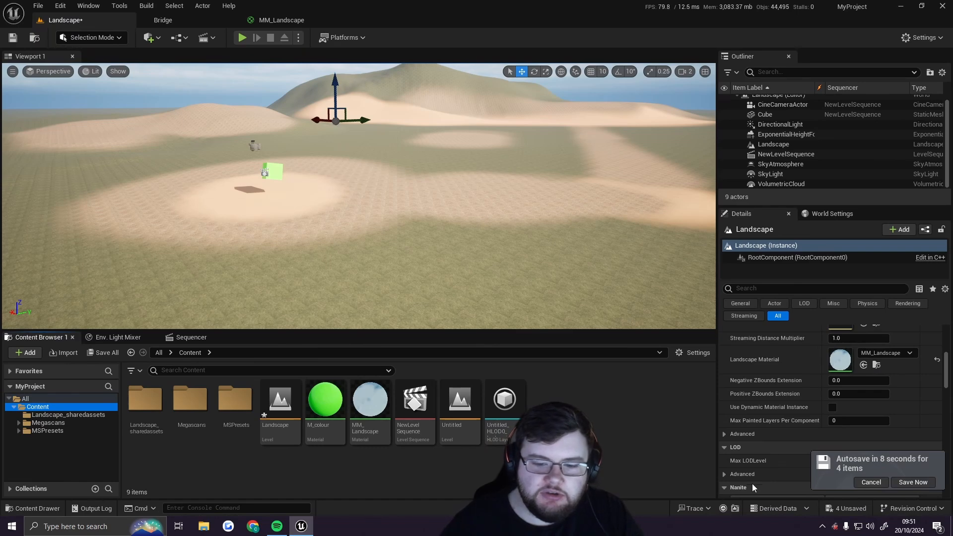
left_click(864, 482)
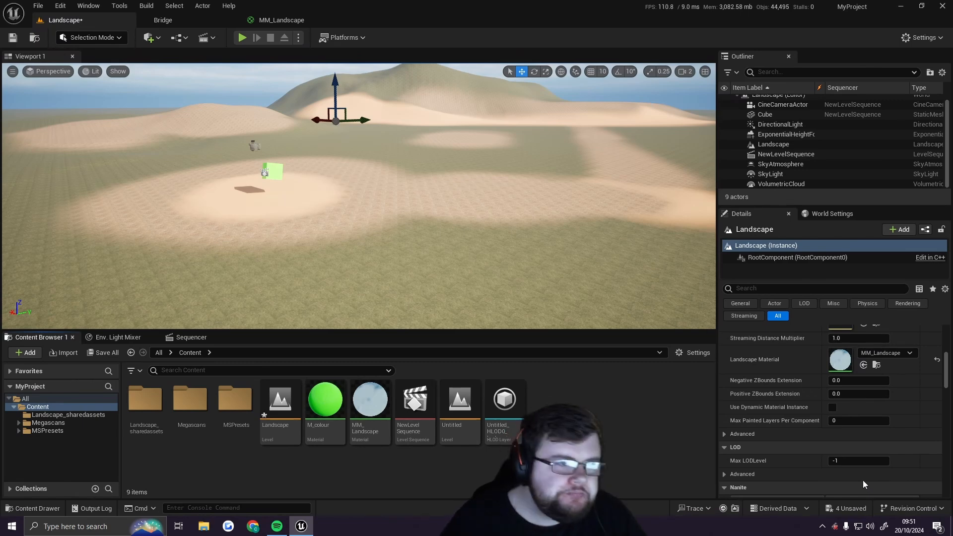
left_click(280, 20)
scroll(386, 144, "down", 1)
right_click_drag(386, 144, 390, 264)
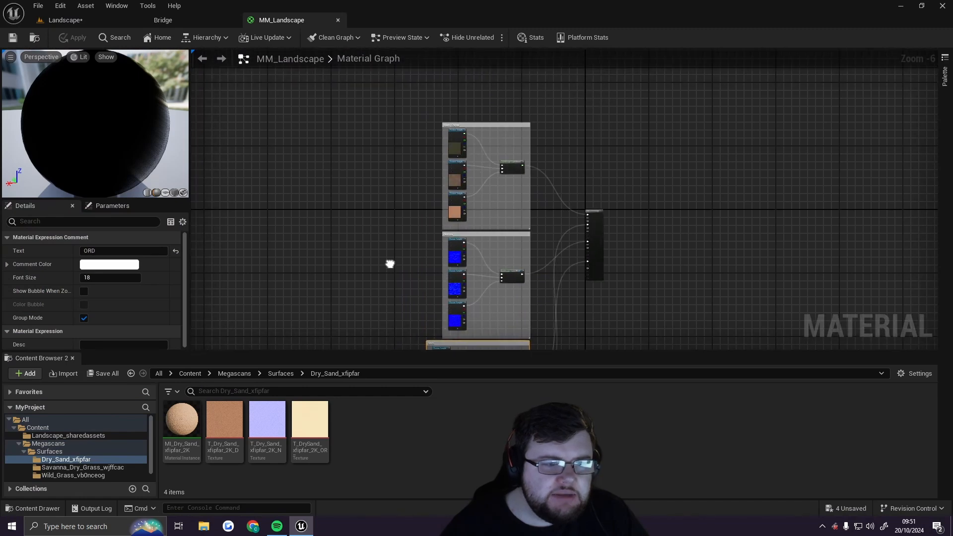
scroll(382, 195, "up", 2)
right_click_drag(391, 147, 423, 203)
scroll(526, 155, "up", 3)
right_click_drag(526, 155, 419, 179)
scroll(419, 180, "up", 1)
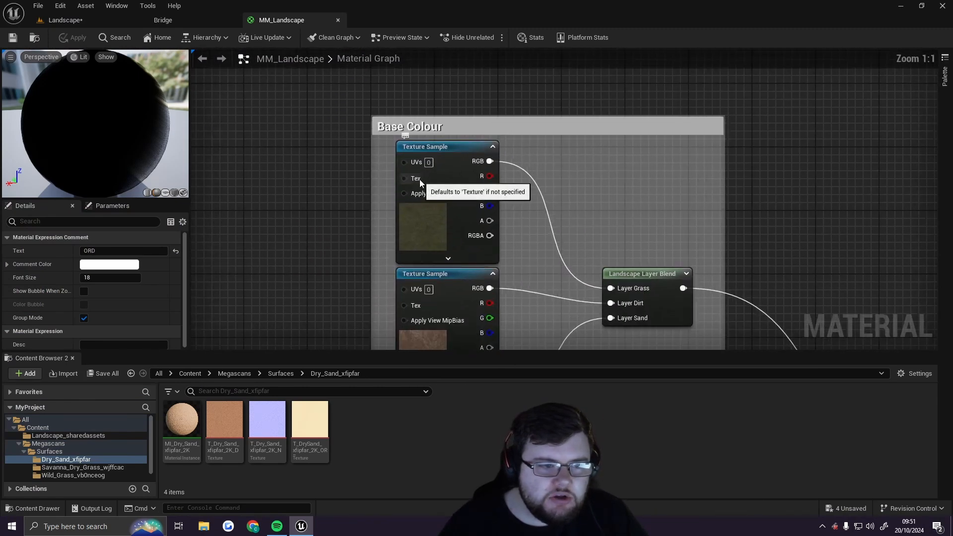
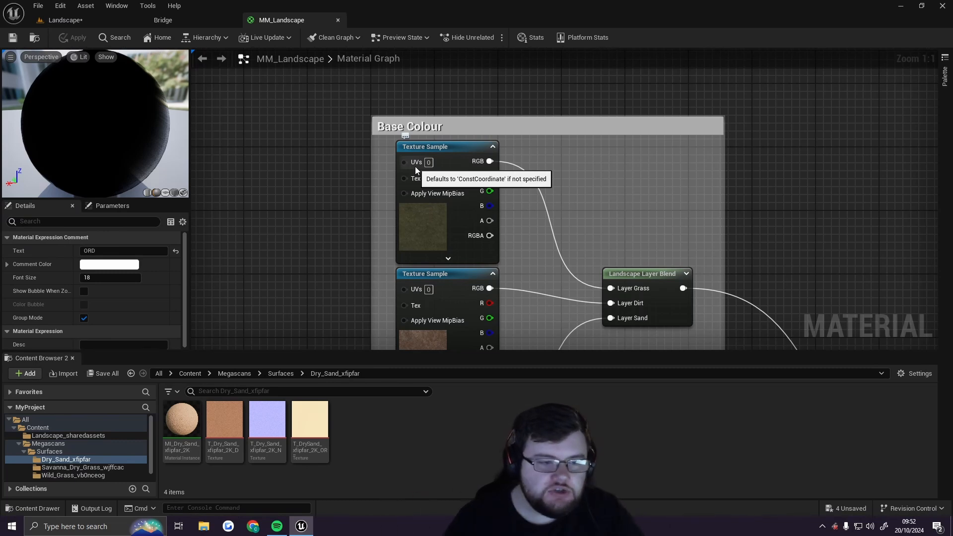
Add a TextureCoordinate node to the material graph beside the Base Colour group
right_click_drag(364, 214, 376, 210)
scroll(400, 164, "down", 3)
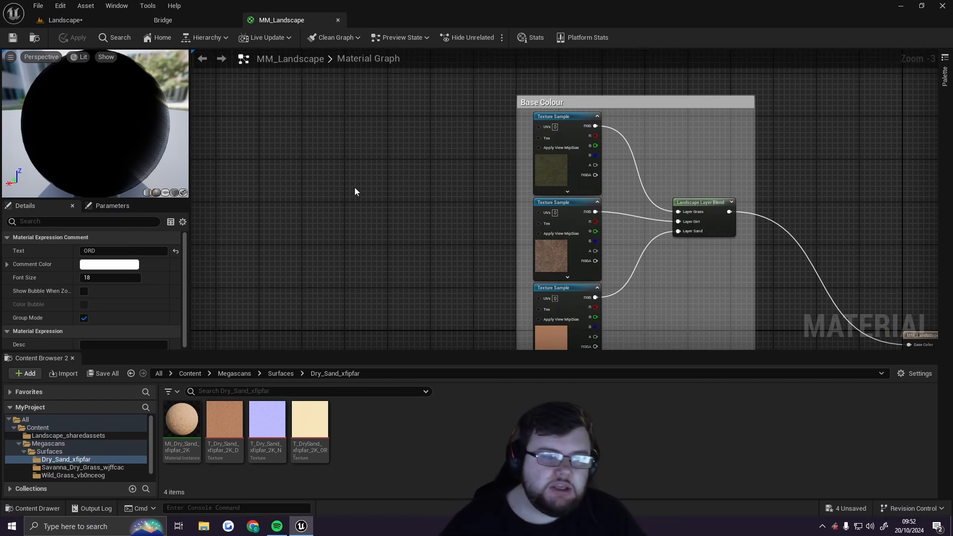
right_click(323, 175)
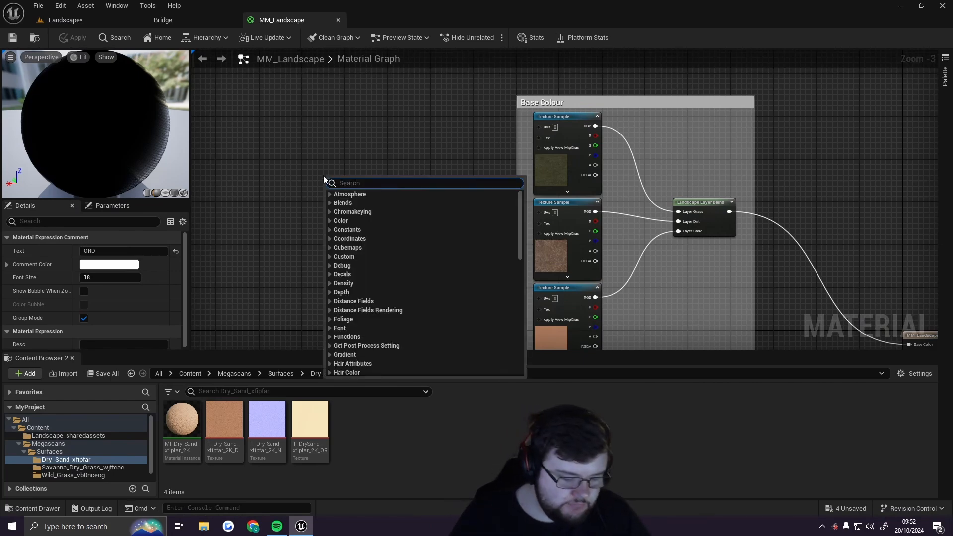
type("texture")
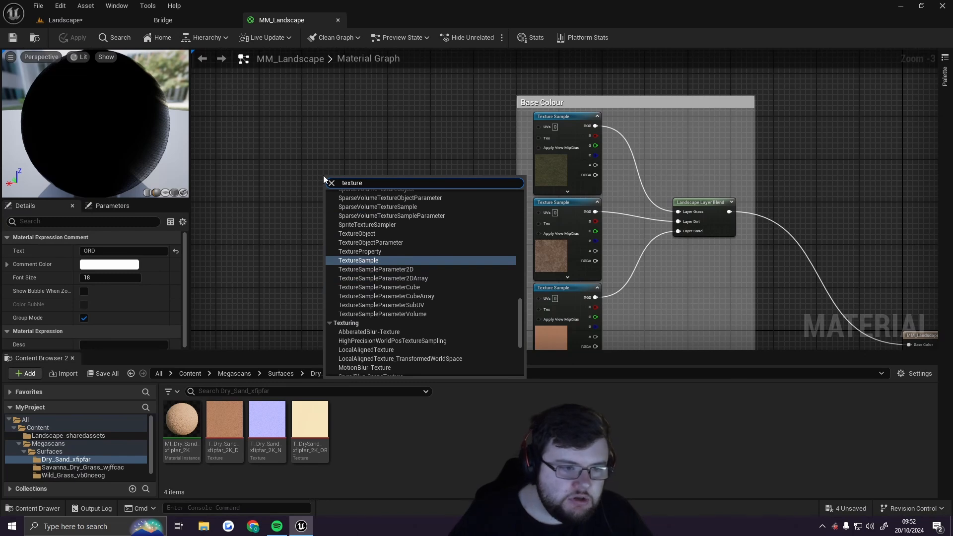
type("coo")
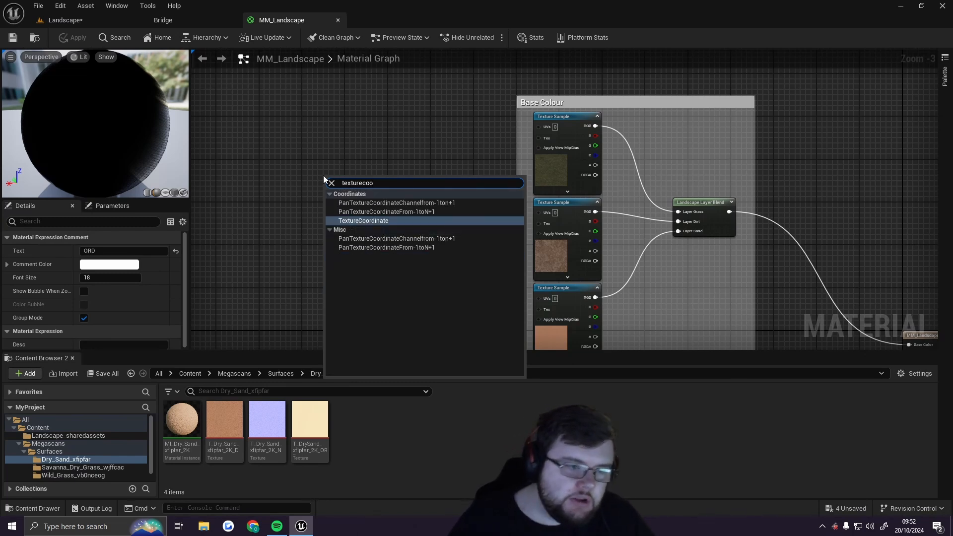
left_click(379, 221)
left_click_drag(357, 187, 342, 180)
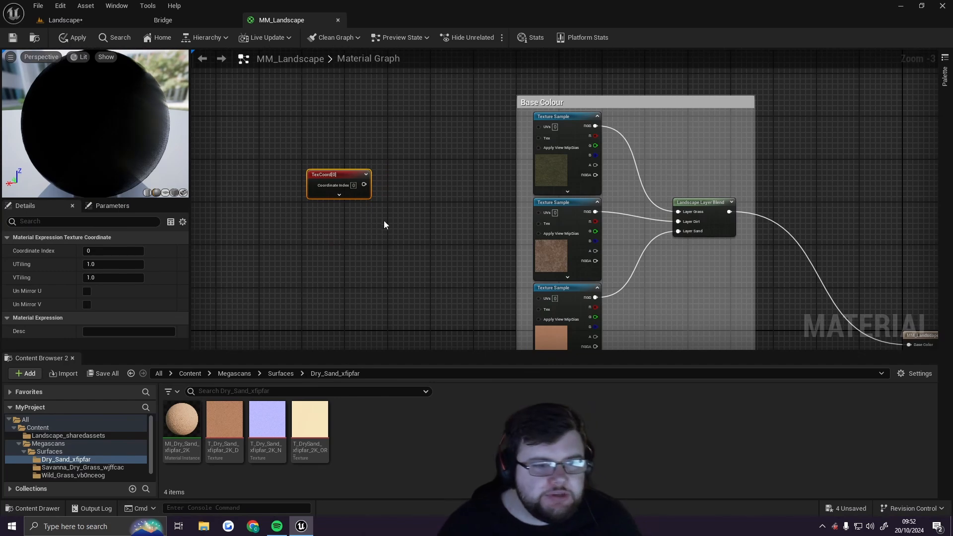
Position the TexCoord node and connect its output to the UVs of all three Base Colour texture samples
right_click_drag(374, 218, 471, 301)
left_click_drag(378, 191, 313, 206)
scroll(365, 238, "up", 2)
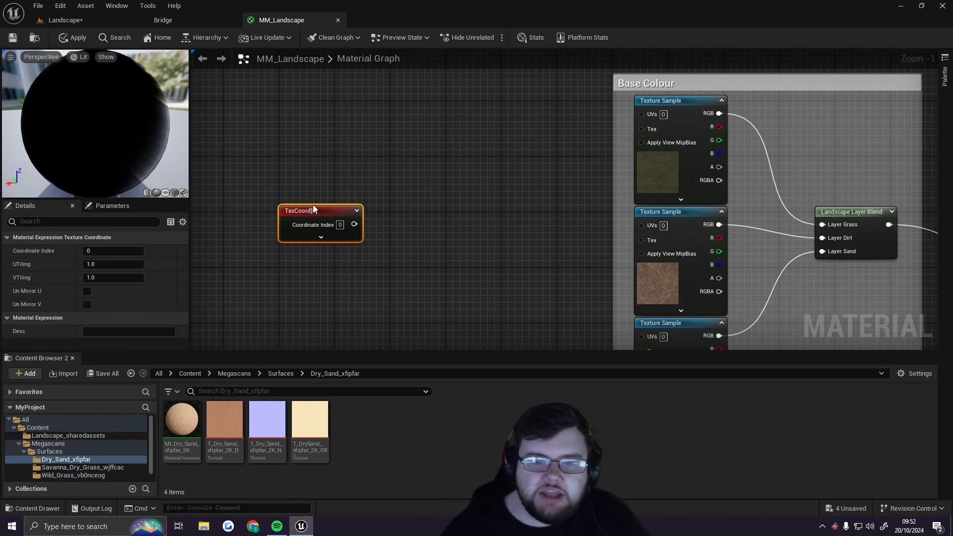
left_click_drag(312, 208, 299, 209)
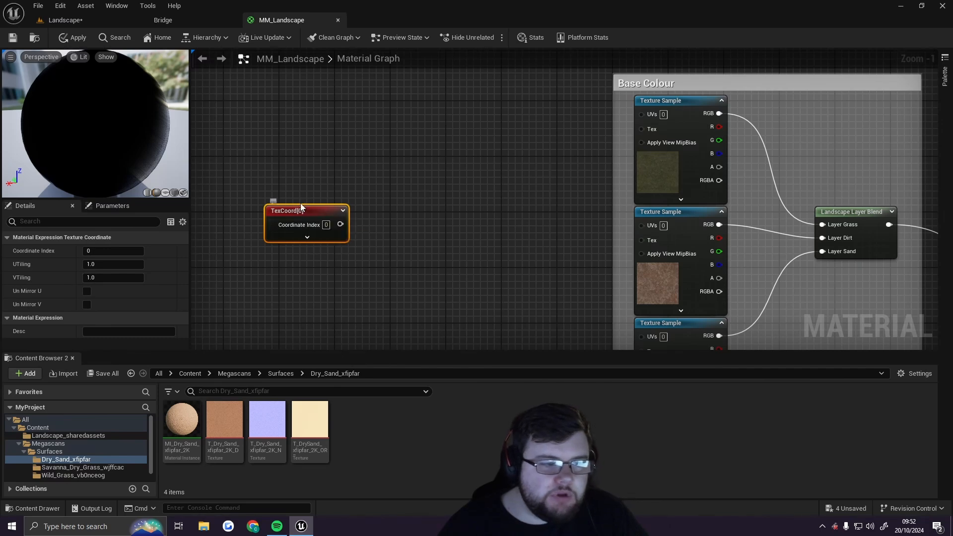
left_click_drag(297, 211, 318, 213)
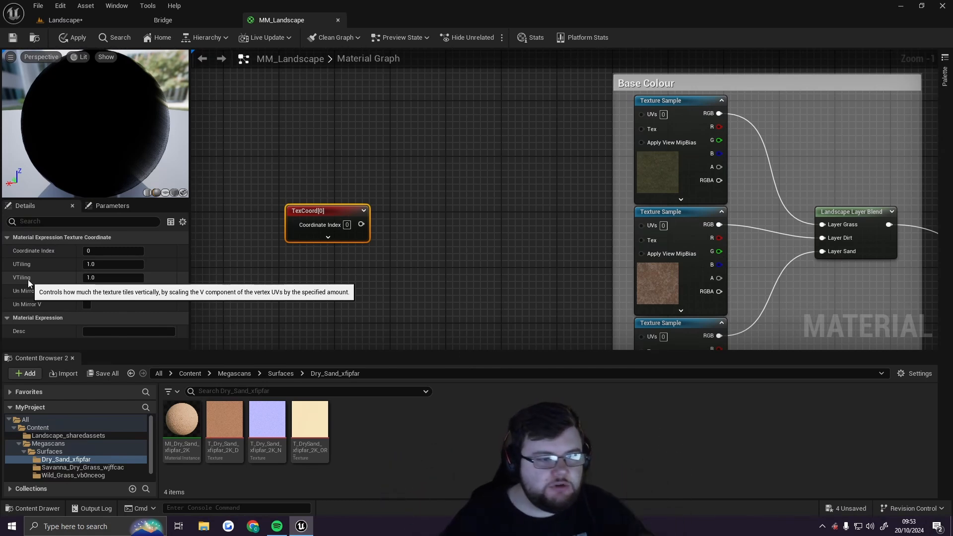
left_click_drag(362, 224, 642, 115)
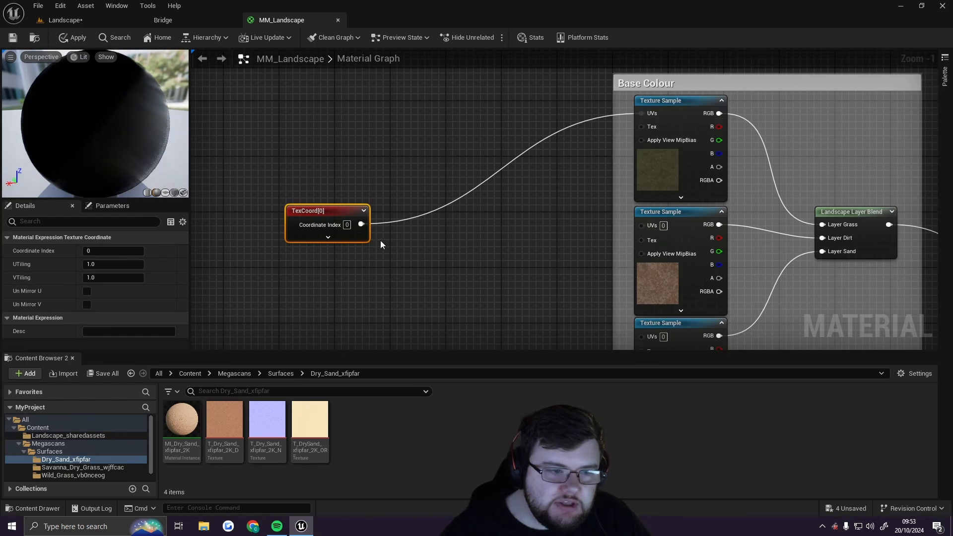
left_click_drag(361, 224, 642, 224)
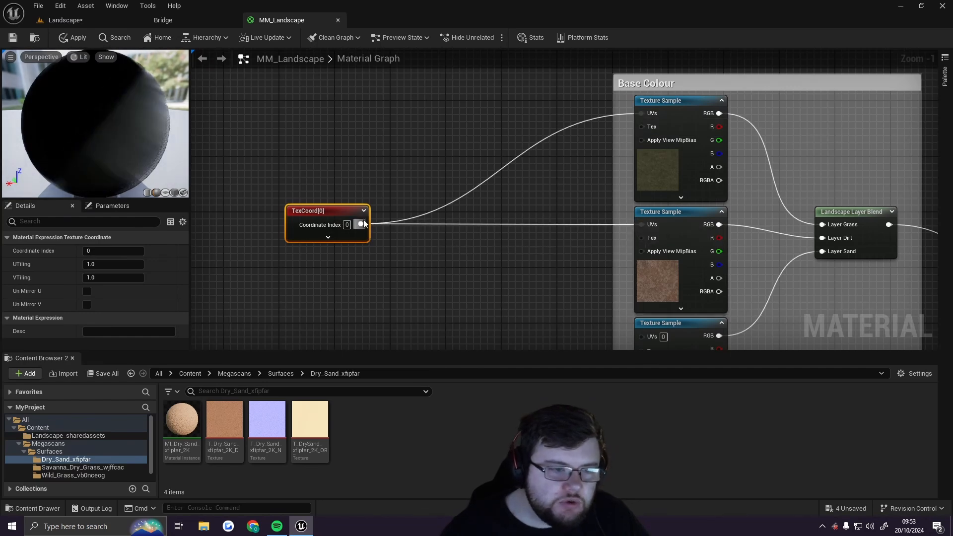
left_click_drag(361, 224, 641, 262)
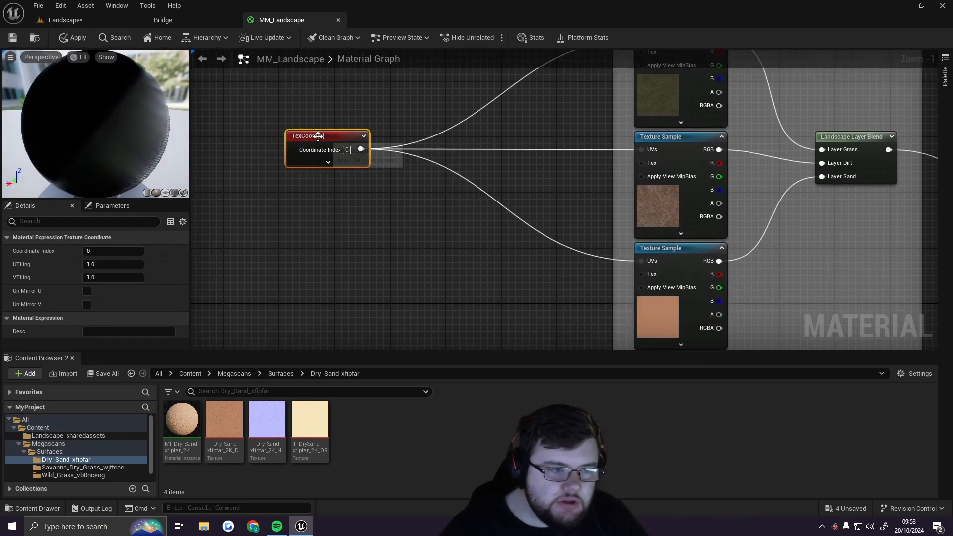
Connect the TexCoord output to the UVs of the three texture samples in the Normal group
left_click_drag(318, 136, 323, 275)
right_click_drag(514, 295, 548, 41)
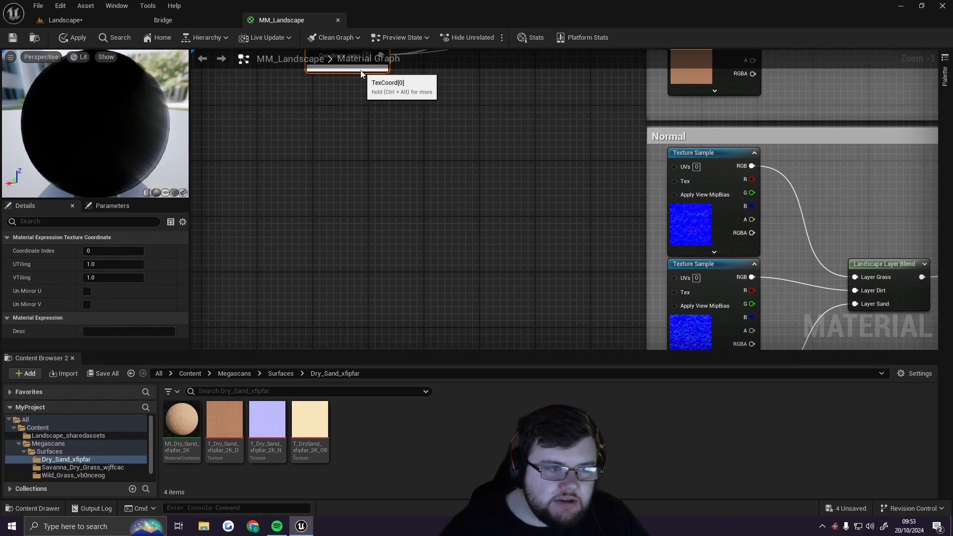
right_click_drag(395, 117, 401, 190)
left_click_drag(348, 117, 321, 297)
right_click_drag(508, 261, 406, 122)
left_click_drag(260, 169, 581, 99)
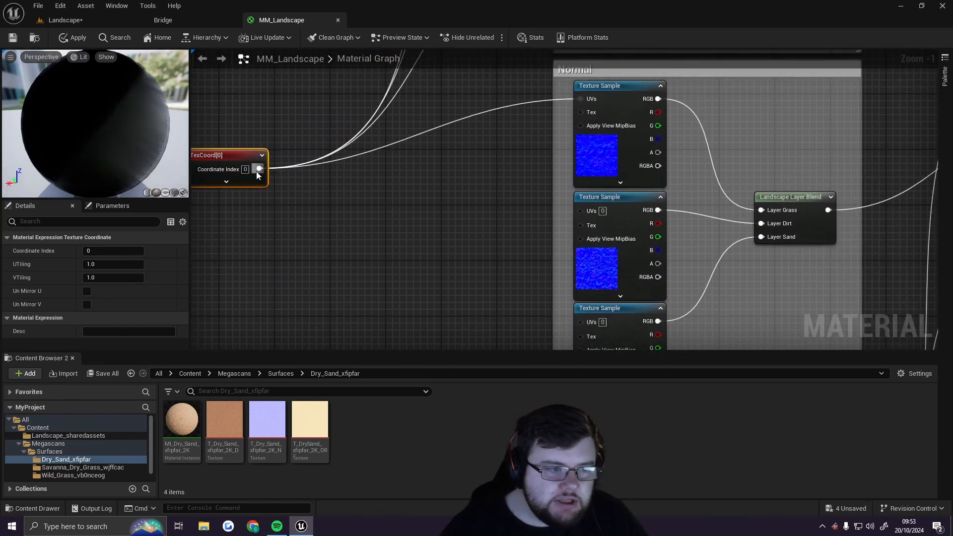
left_click_drag(260, 169, 582, 208)
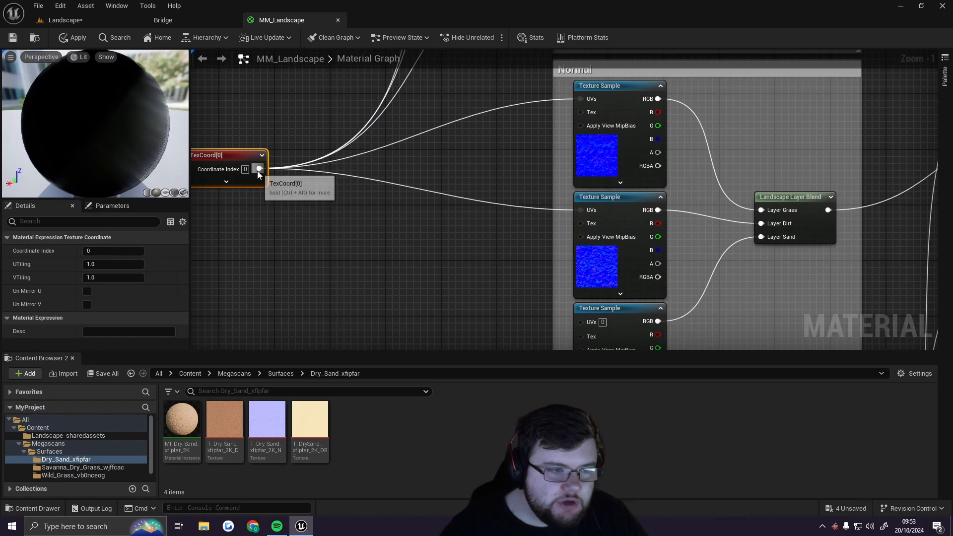
left_click_drag(259, 169, 583, 322)
Connect the TexCoord output to the UVs of the three texture samples in the ORD group
right_click_drag(401, 239, 568, 186)
left_click_drag(405, 118, 375, 305)
right_click_drag(550, 289, 521, 82)
left_click_drag(337, 86, 295, 170)
right_click_drag(508, 190, 513, 115)
left_click_drag(331, 103, 663, 145)
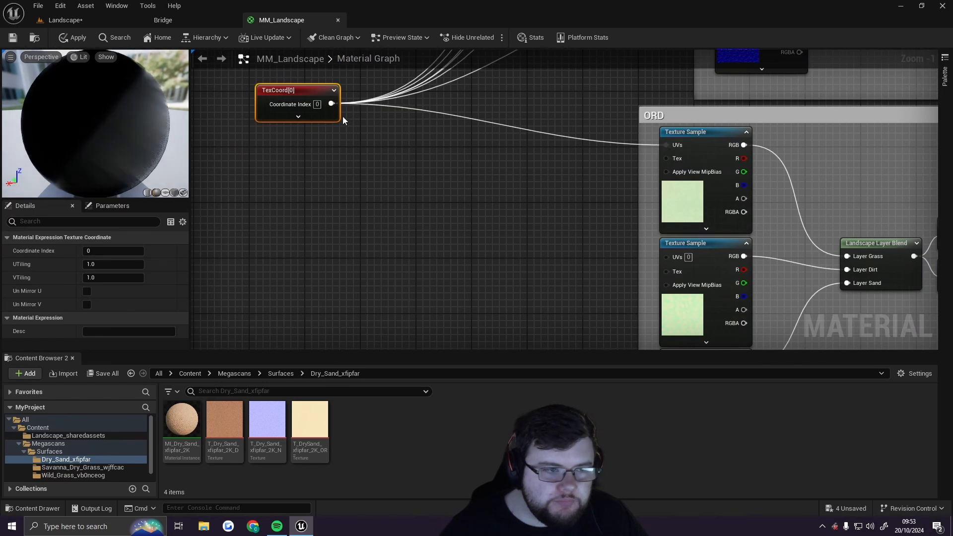
left_click_drag(331, 104, 590, 254)
right_click_drag(547, 273, 510, 192)
right_click_drag(426, 145, 477, 267)
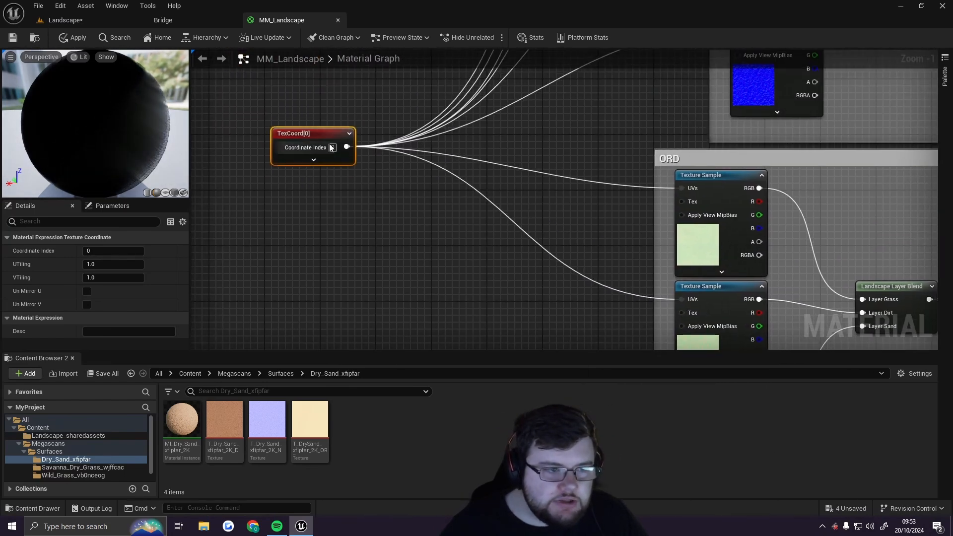
left_click_drag(325, 139, 352, 280)
right_click_drag(412, 281, 354, 61)
left_click_drag(318, 65, 632, 249)
Set the TexCoord node's UTiling and VTiling to 0.2
scroll(487, 129, "down", 5)
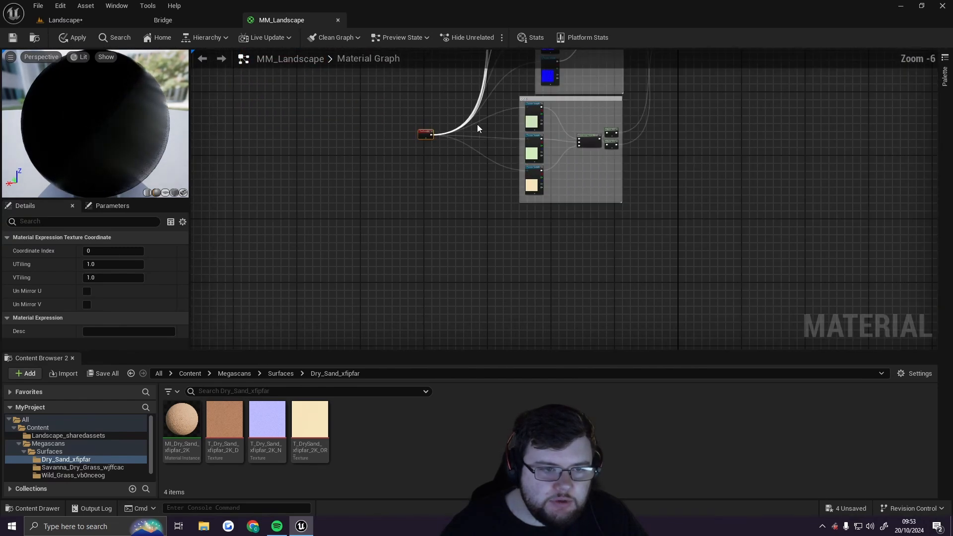
left_click_drag(444, 188, 396, 103)
right_click_drag(526, 100, 468, 209)
left_click_drag(336, 212, 338, 200)
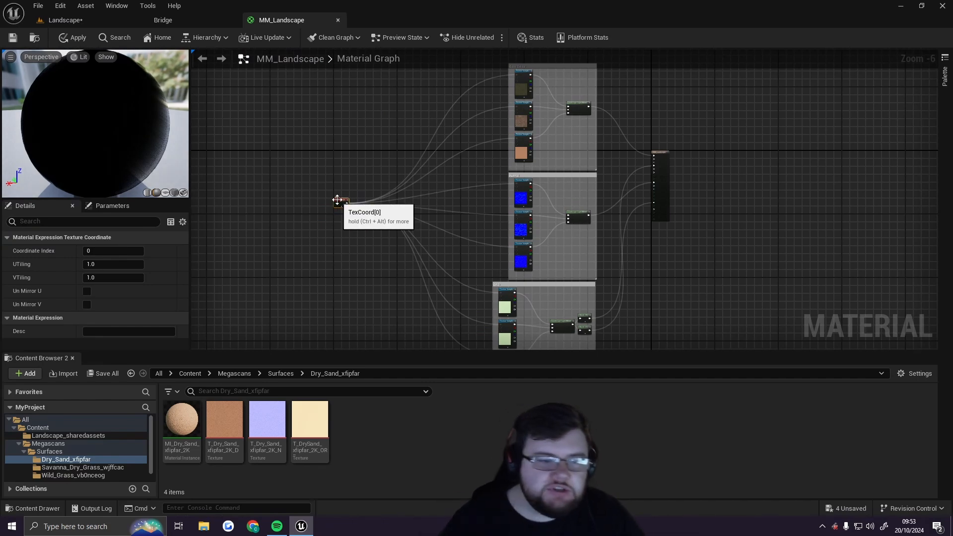
scroll(336, 198, "up", 4)
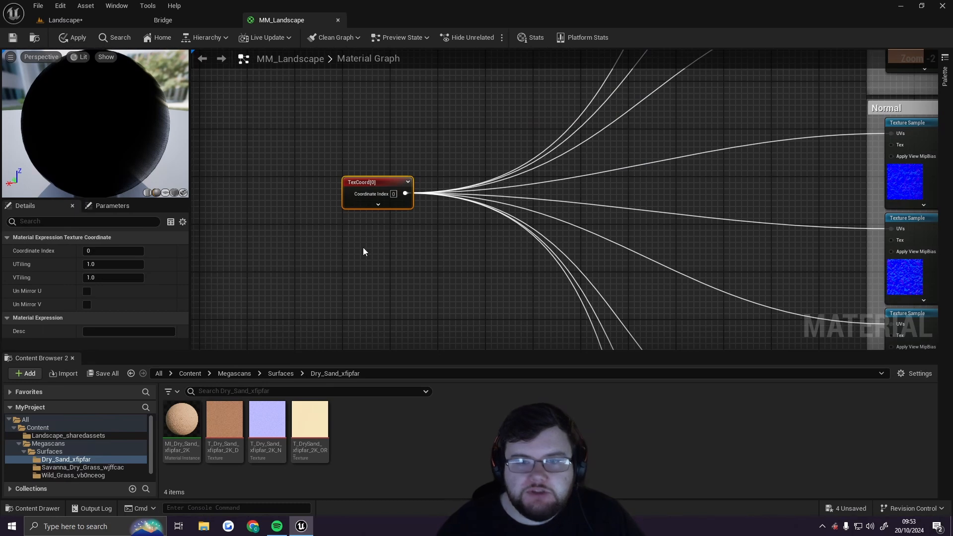
left_click(114, 264)
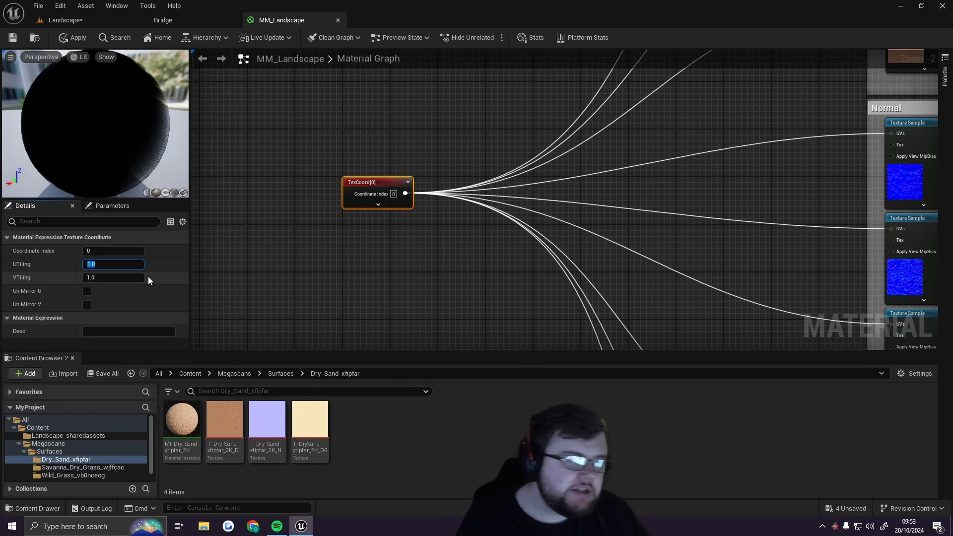
type("0.2")
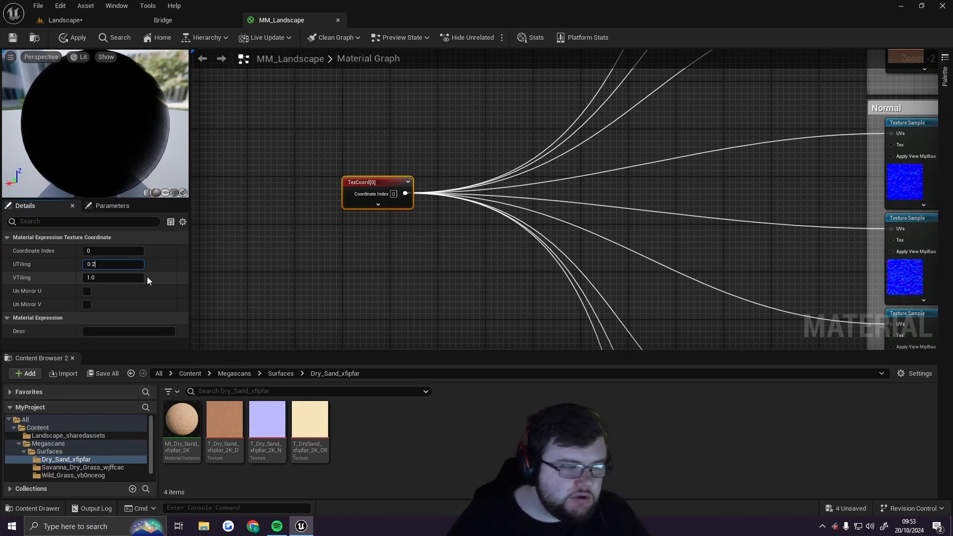
left_click(119, 280)
type("0")
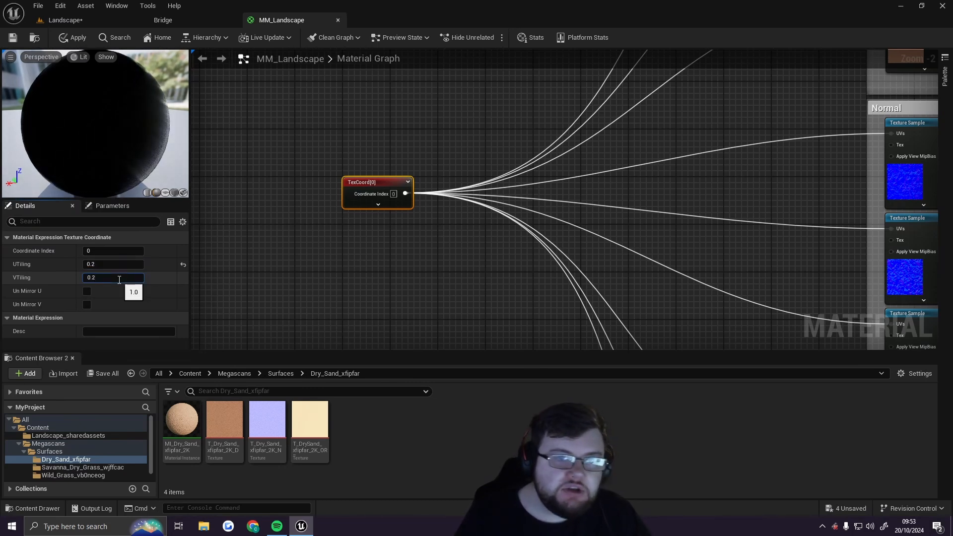
type(".2")
key("Return")
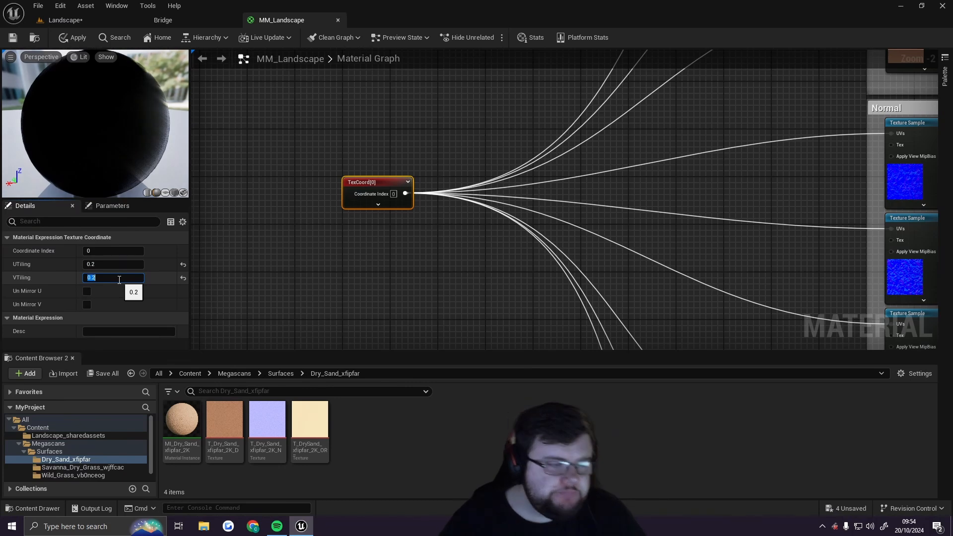
Save the MM_Landscape material
right_click_drag(655, 191, 233, 174)
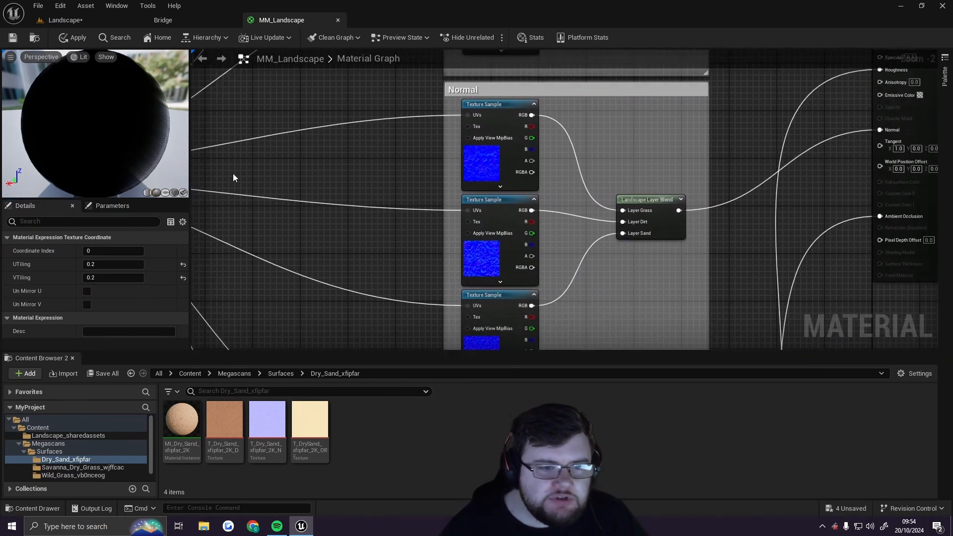
right_click_drag(381, 109, 344, 321)
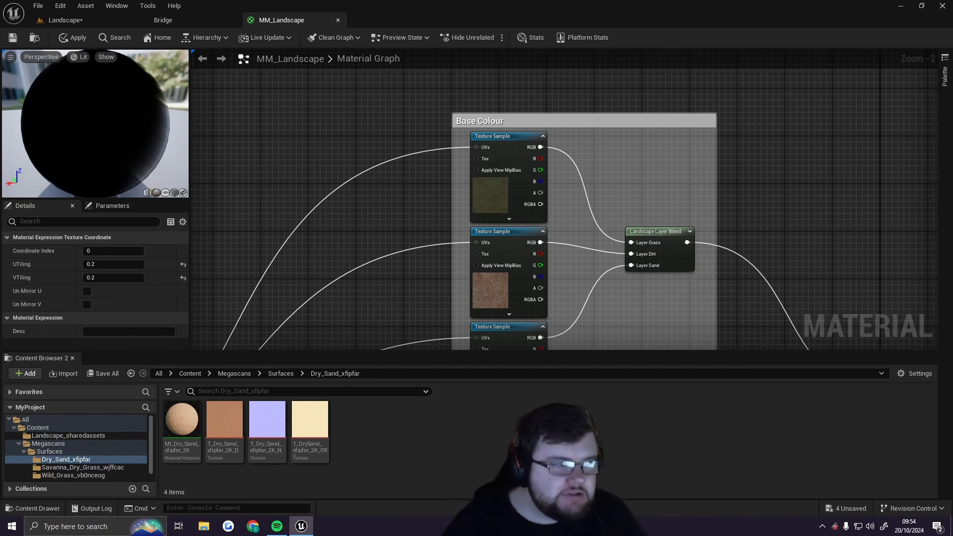
left_click(12, 37)
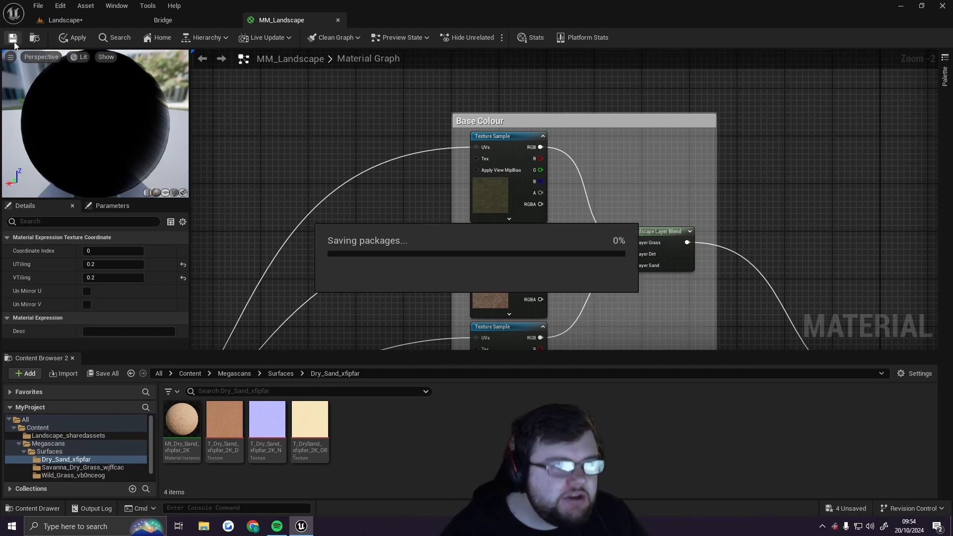
Return to the level and fly through the viewport to inspect the retiled landscape textures
left_click(93, 18)
right_click_drag(469, 241, 361, 191)
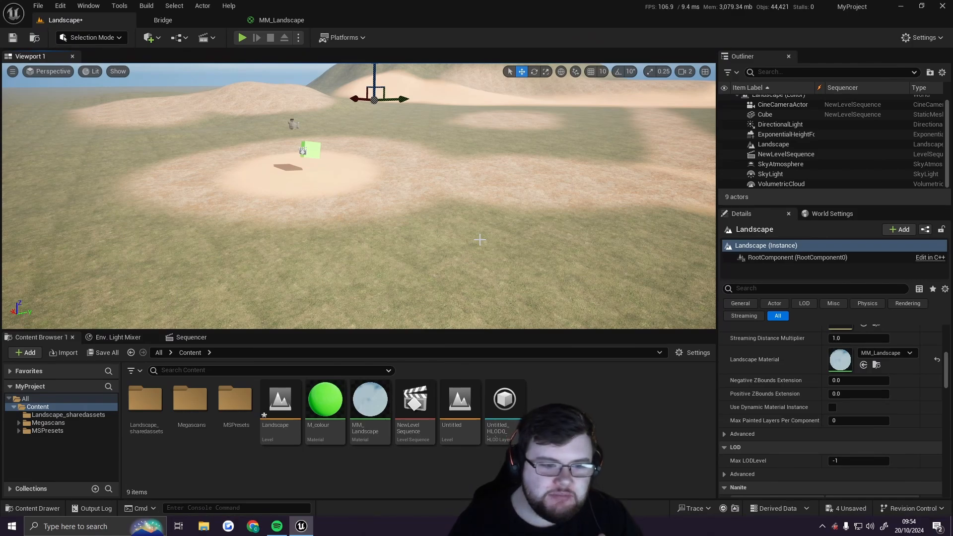
right_click_drag(476, 247, 475, 209)
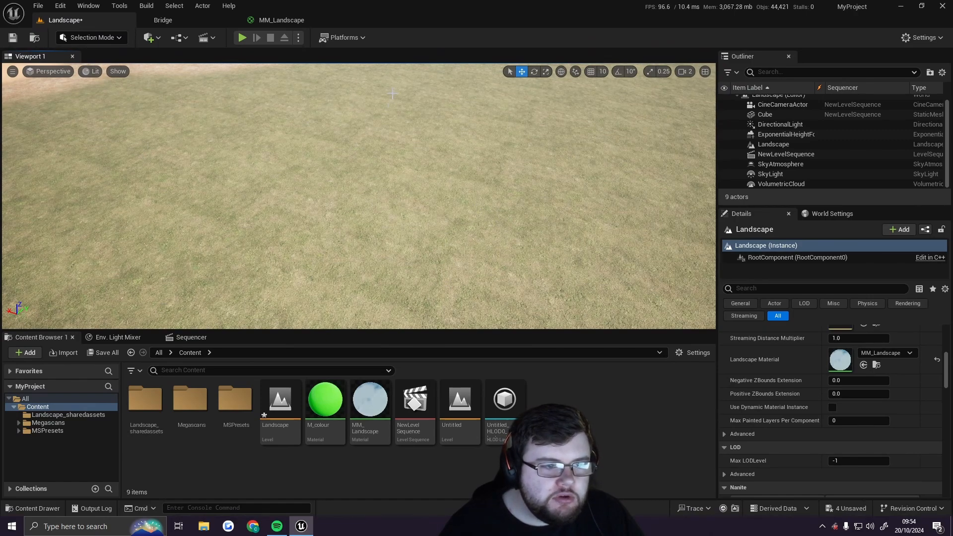
right_click_drag(421, 204, 428, 211)
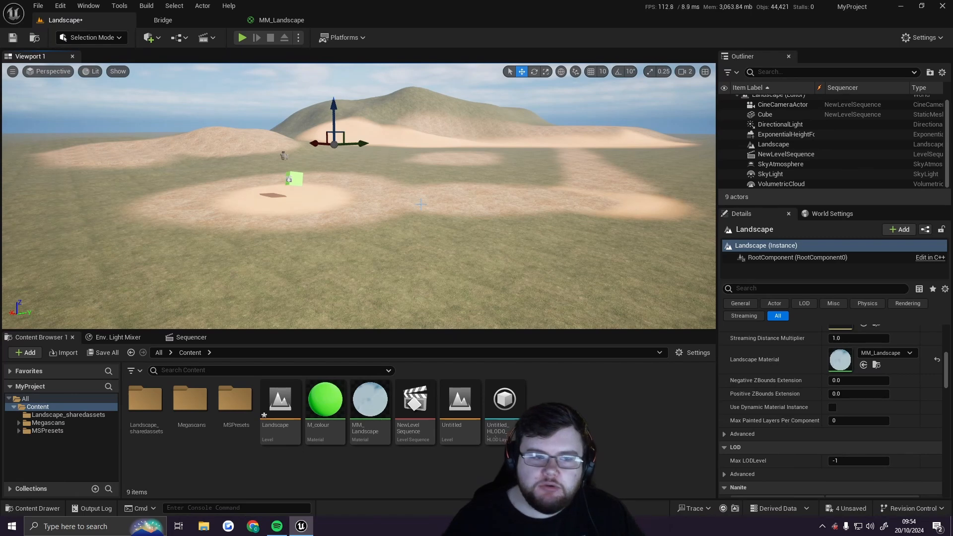
Enter Landscape mode's Paint tools and set Tool Strength to about 0.18 with Brush Size about 372
left_click(62, 40)
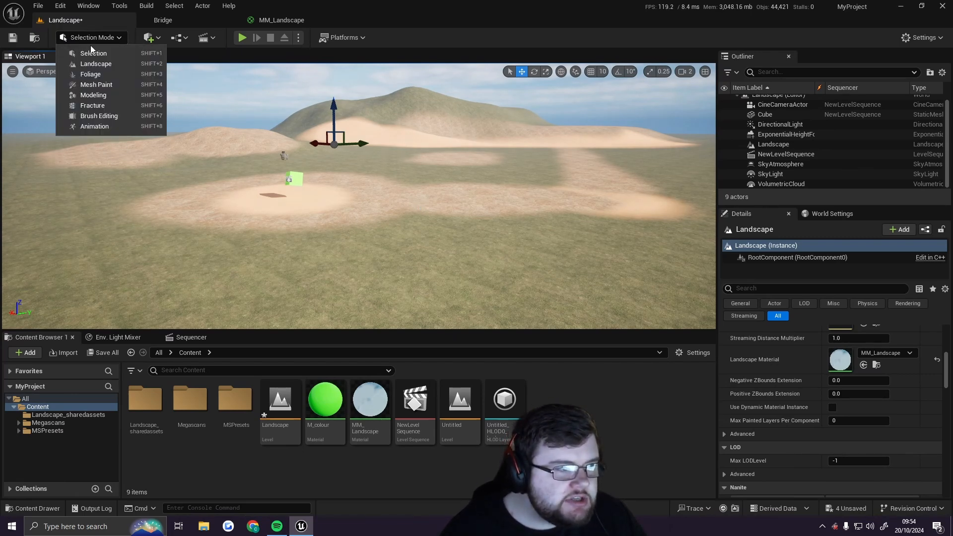
left_click(94, 63)
left_click(124, 61)
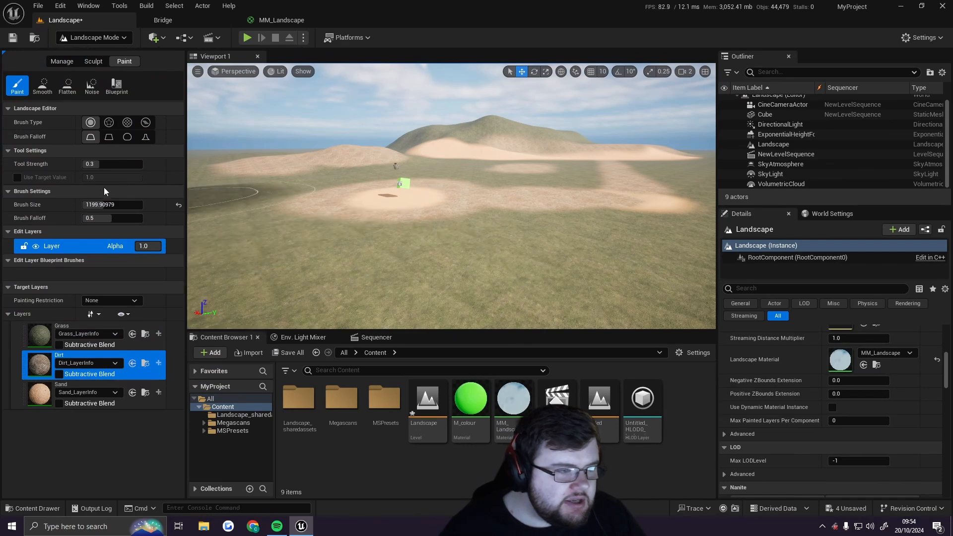
left_click_drag(104, 164, 92, 164)
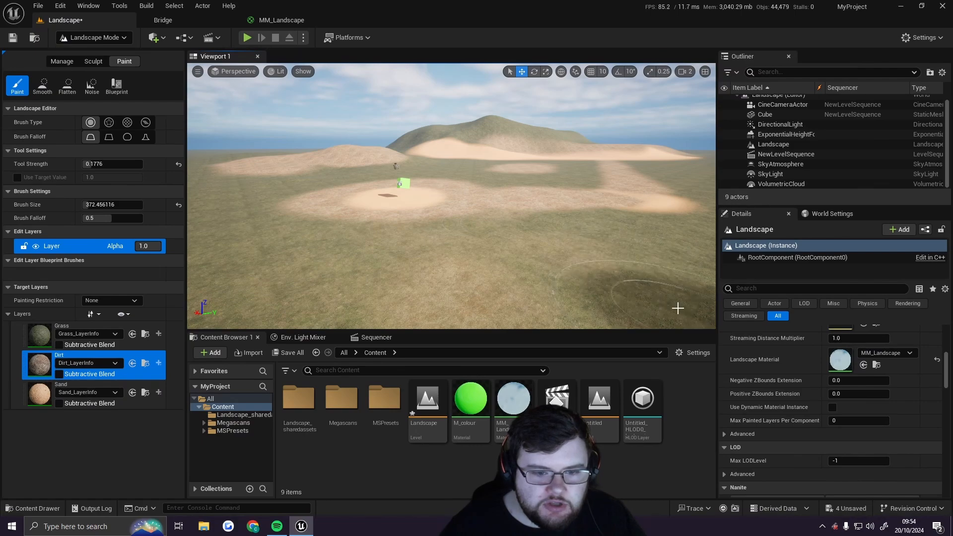
Paint additional dirt patches onto the landscape with the Dirt layer
mouse_move(589, 214)
right_mouse_down()
mouse_move(541, 226)
mouse_move(610, 243)
mouse_move(585, 210)
right_mouse_up()
left_click(377, 257)
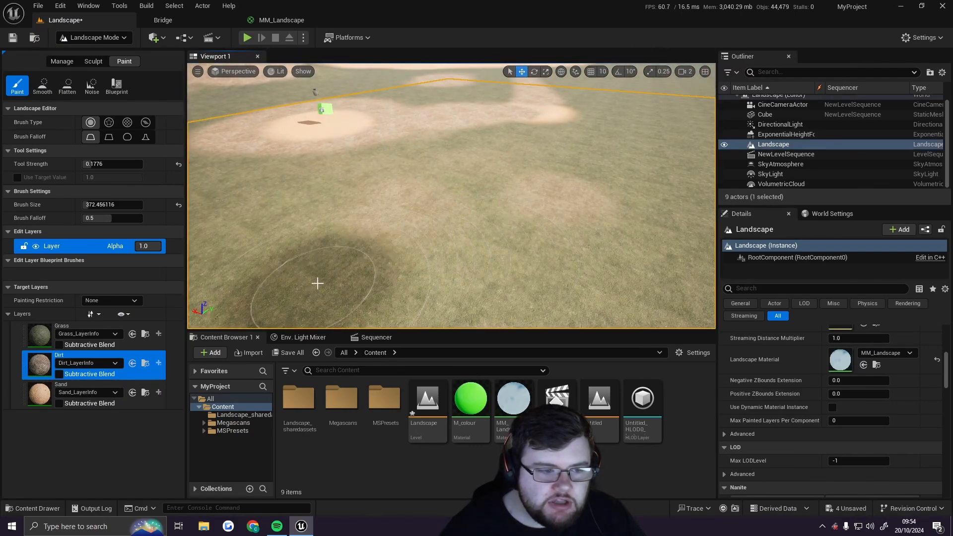
mouse_move(238, 263)
right_mouse_down()
mouse_move(278, 260)
mouse_move(293, 243)
right_mouse_up()
left_click_drag(501, 232, 535, 233)
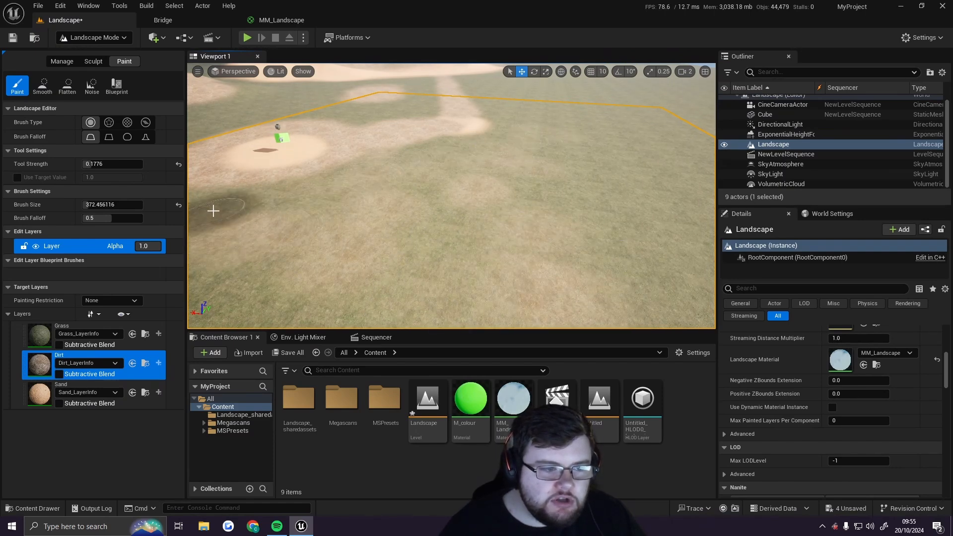
right_click_drag(264, 293, 265, 274)
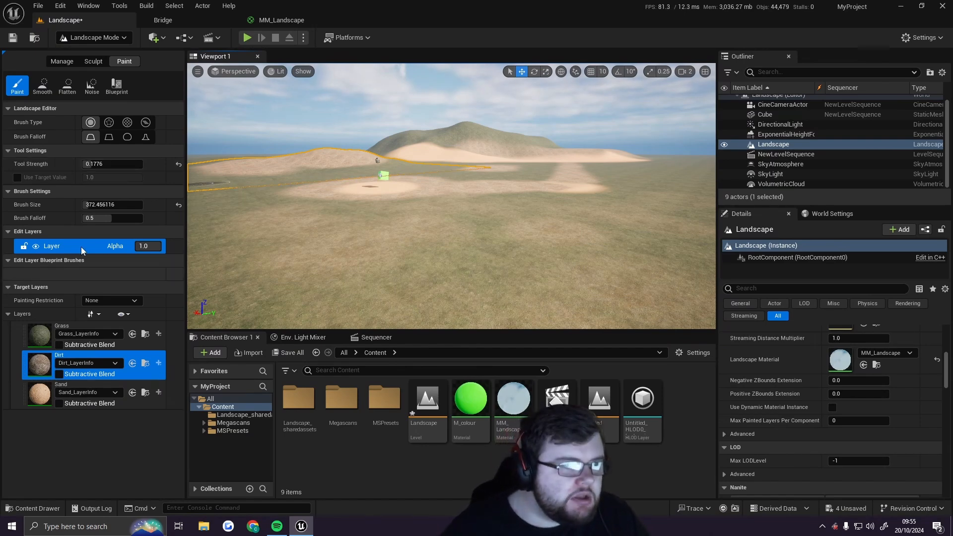
Review the MM_Landscape material graph layout, then return to the level viewport
left_click(282, 20)
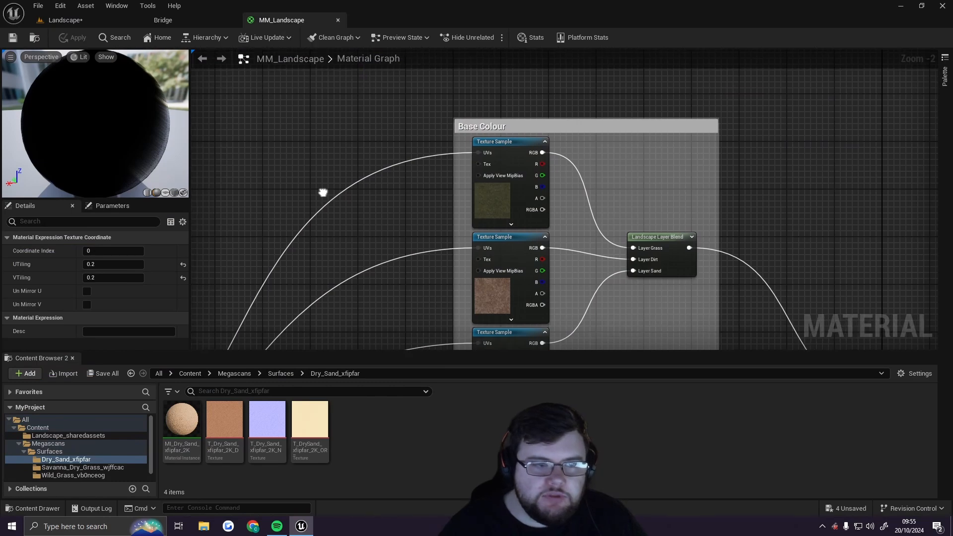
scroll(369, 93, "down", 5)
scroll(369, 93, "down", 1)
mouse_move(584, 239)
right_mouse_down()
mouse_move(582, 187)
mouse_move(582, 240)
right_mouse_up()
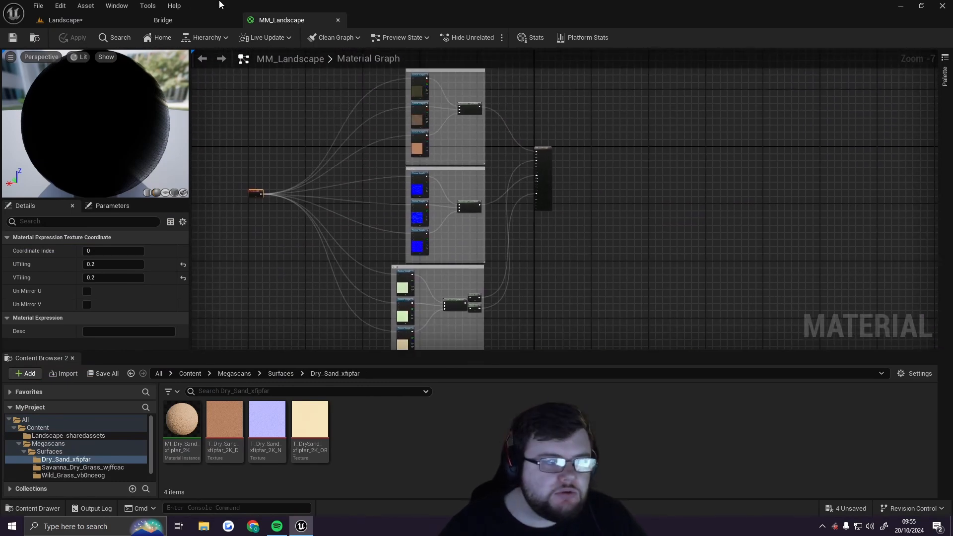
left_click(79, 19)
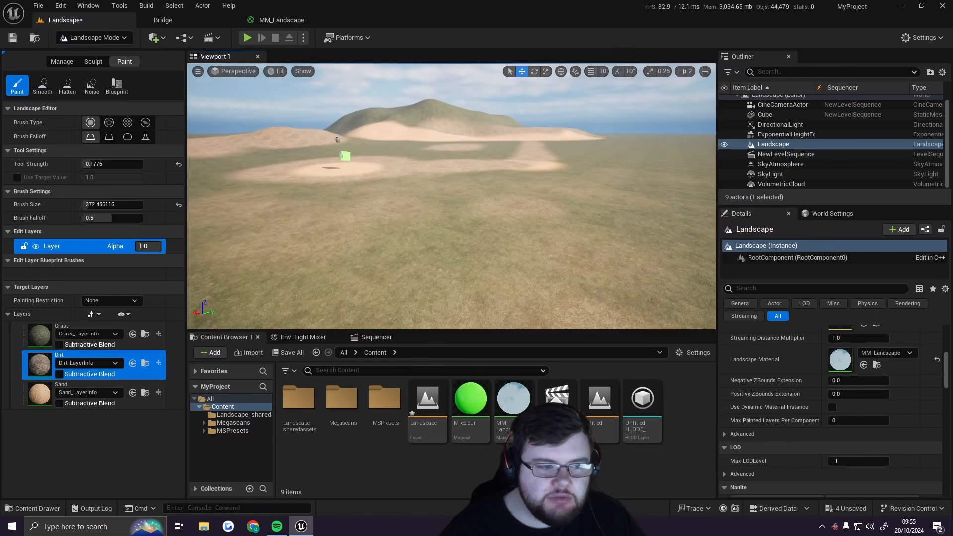
mouse_move(451, 196)
right_mouse_down()
mouse_move(434, 192)
mouse_move(586, 223)
right_mouse_up()
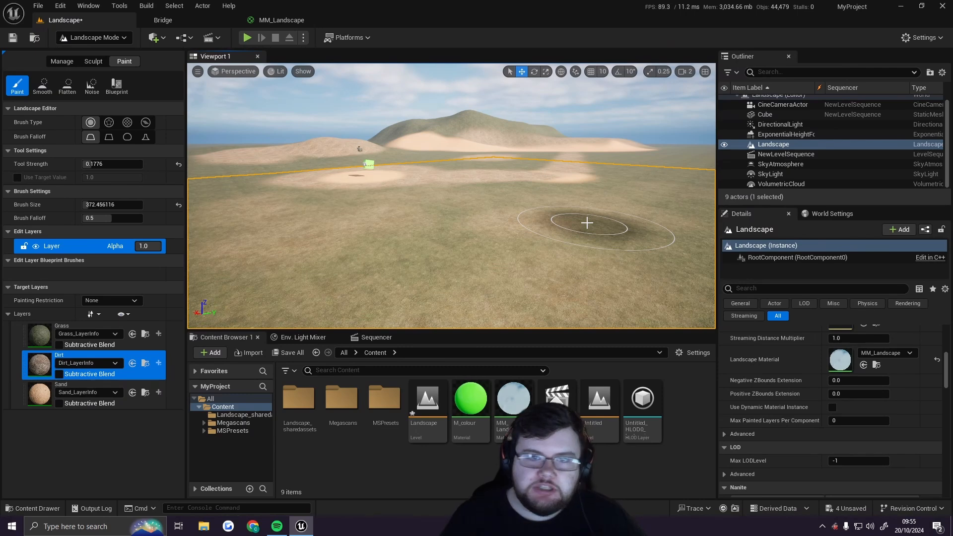
Browse the Decals categories in Quixel Bridge, including the Other section's latest assets such as Horse Manure
left_click(180, 20)
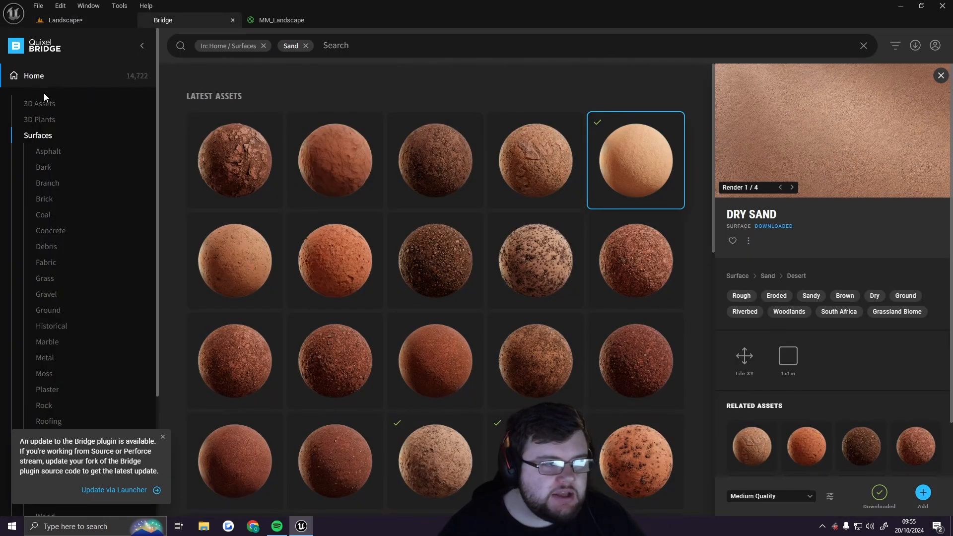
left_click(33, 83)
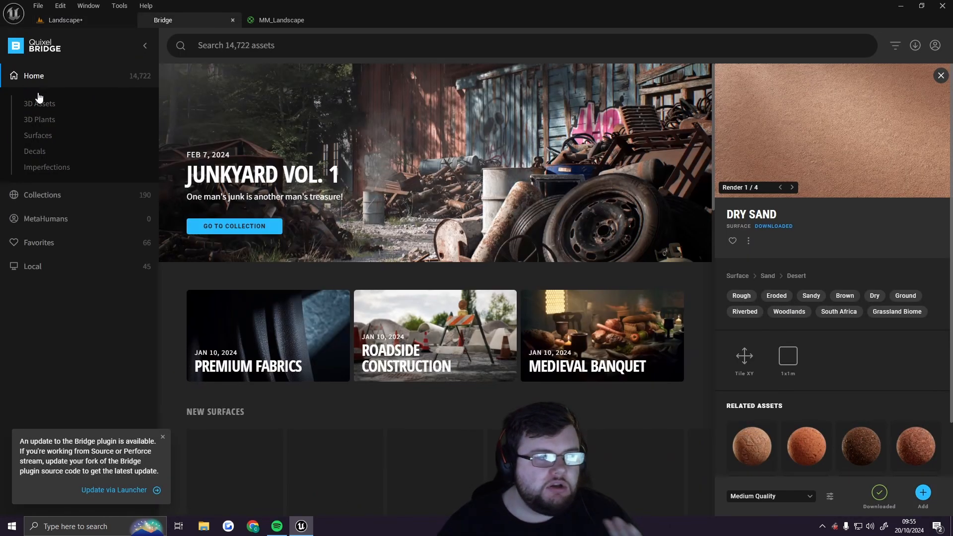
left_click(35, 152)
scroll(327, 198, "down", 2)
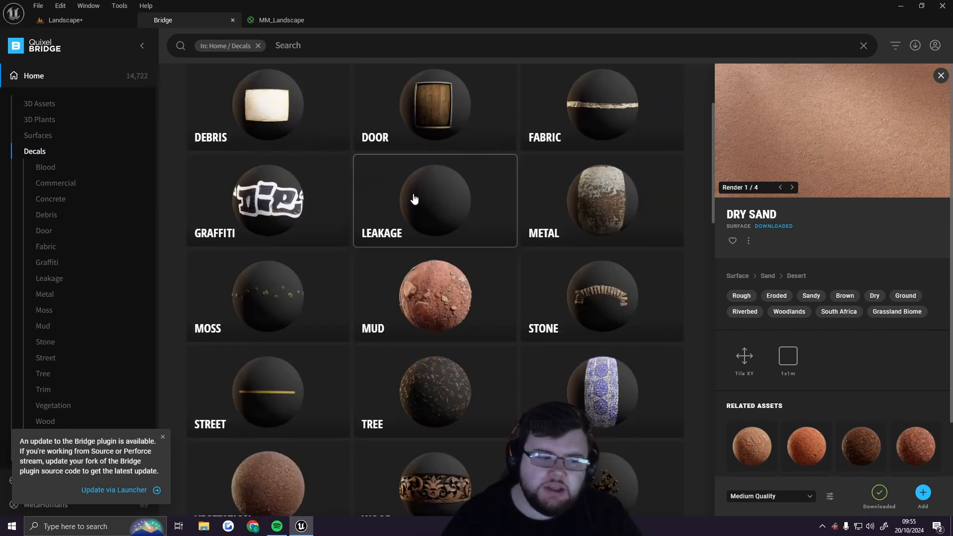
scroll(329, 251, "down", 2)
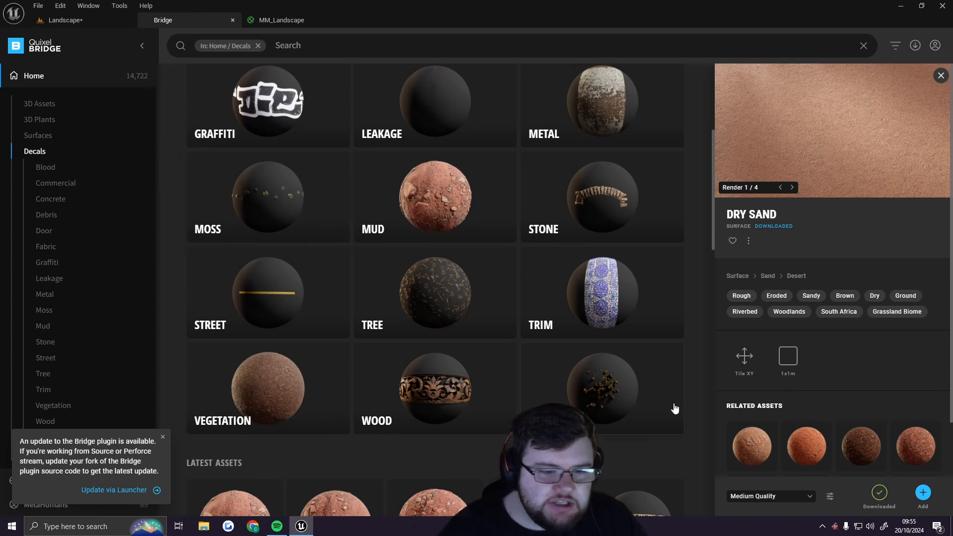
scroll(589, 311, "down", 2)
left_click(589, 311)
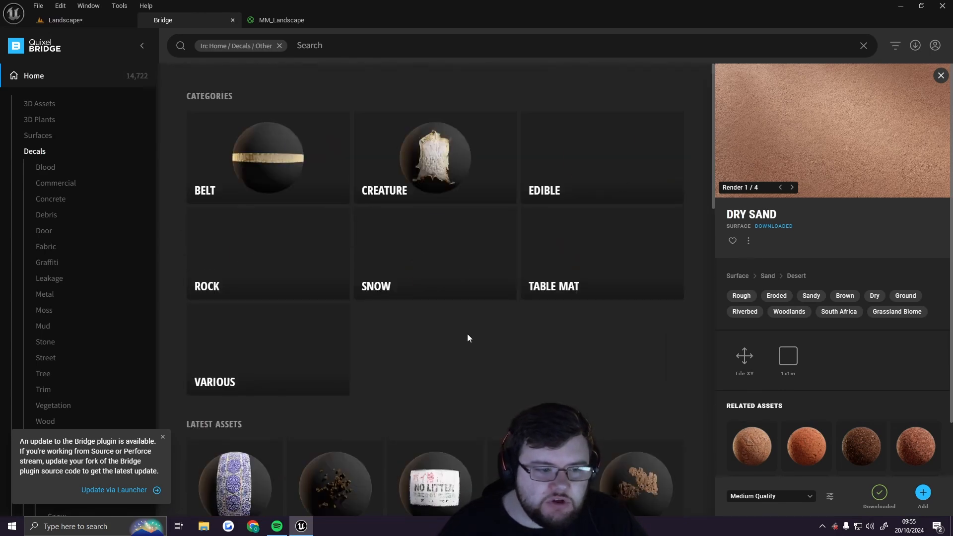
scroll(500, 341, "down", 2)
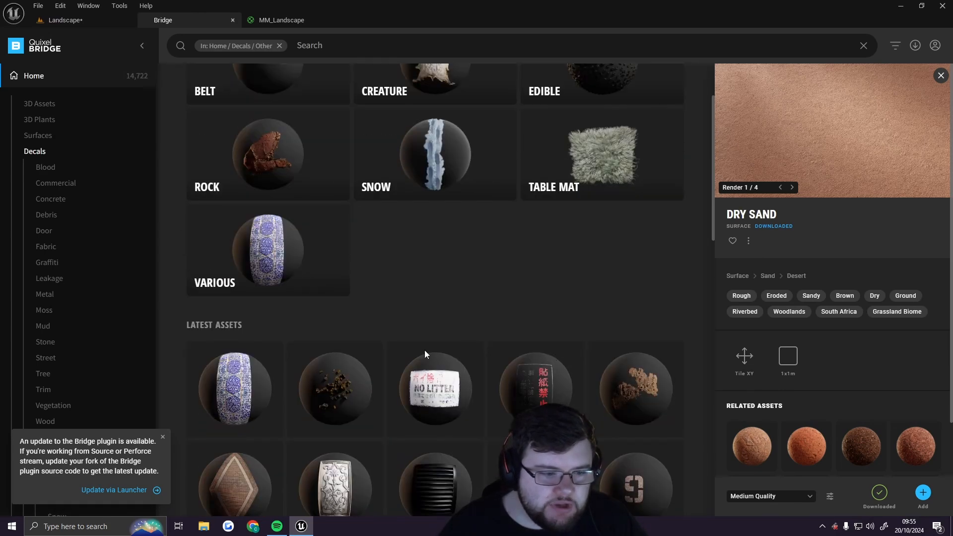
left_click(357, 378)
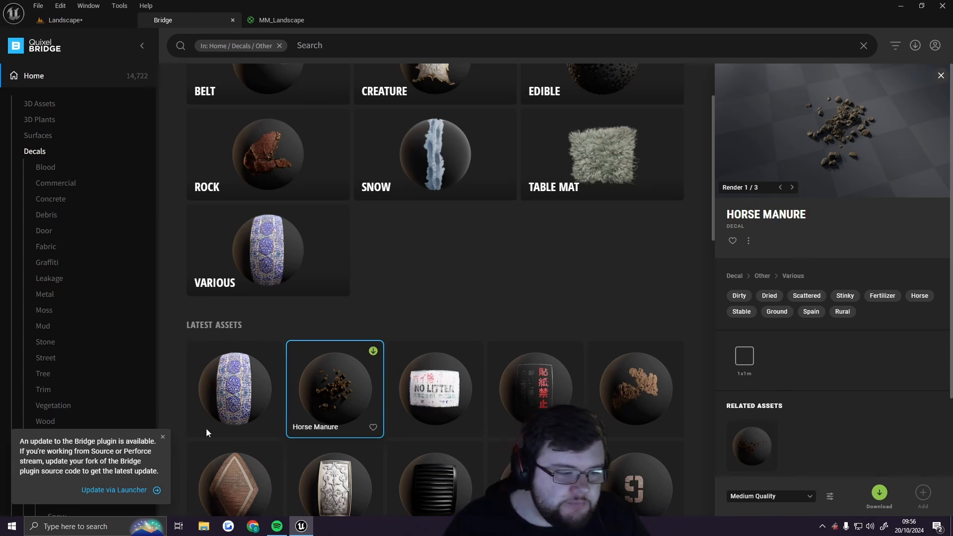
left_click(164, 437)
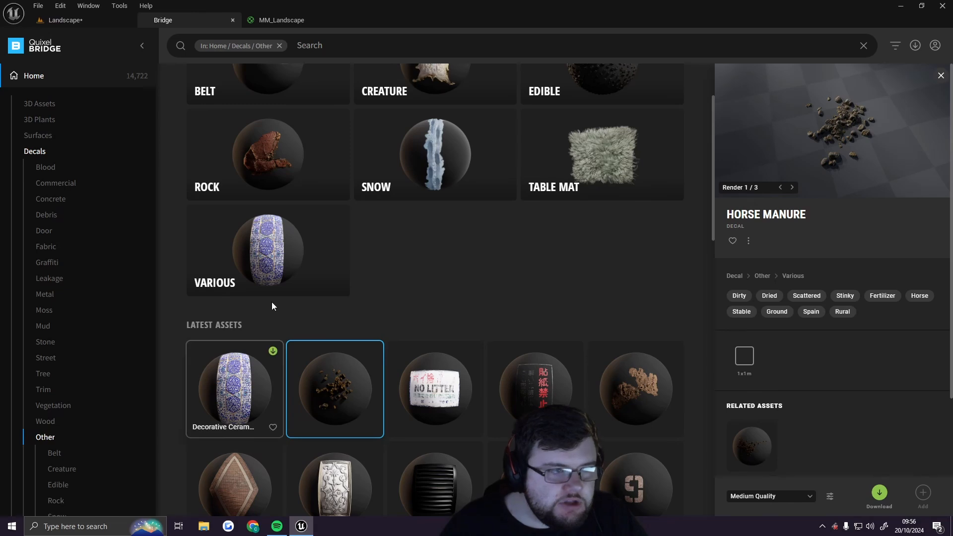
Examine the Base Colour and other layer blend groups in the MM_Landscape material graph, then go back to the level
left_click(281, 22)
scroll(623, 218, "up", 6)
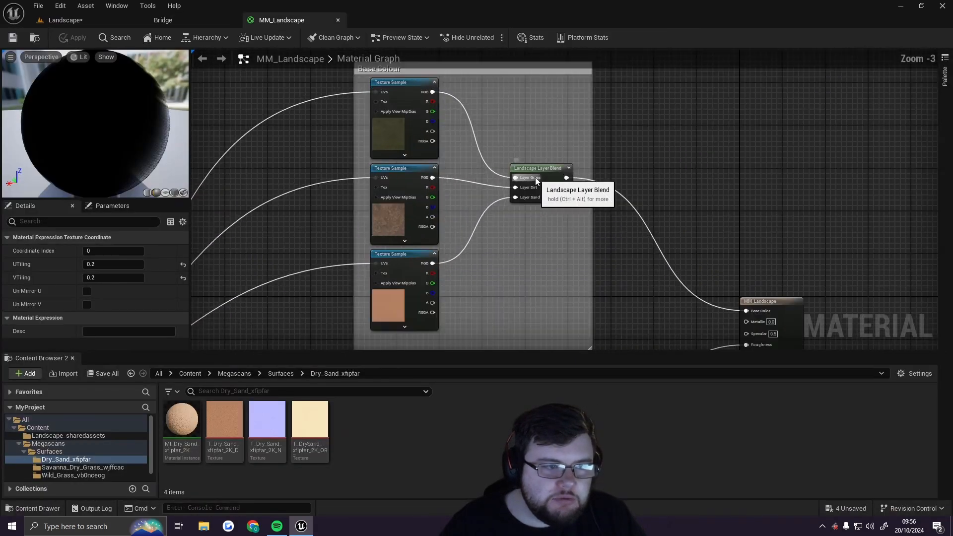
right_click_drag(653, 308, 662, 177)
scroll(529, 179, "down", 2)
right_click_drag(627, 294, 611, 155)
right_click_drag(605, 240, 521, 321)
left_click(473, 154)
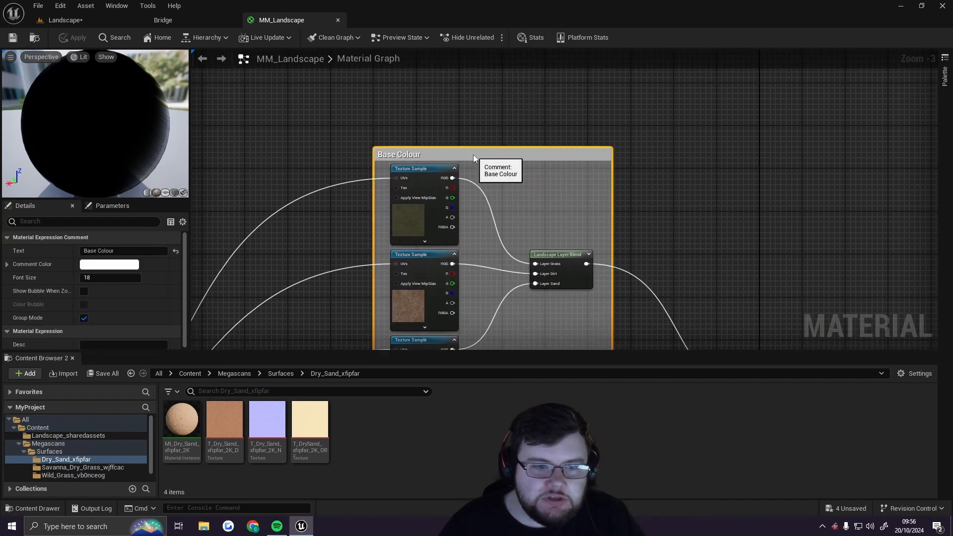
left_click(687, 185)
scroll(566, 155, "down", 3)
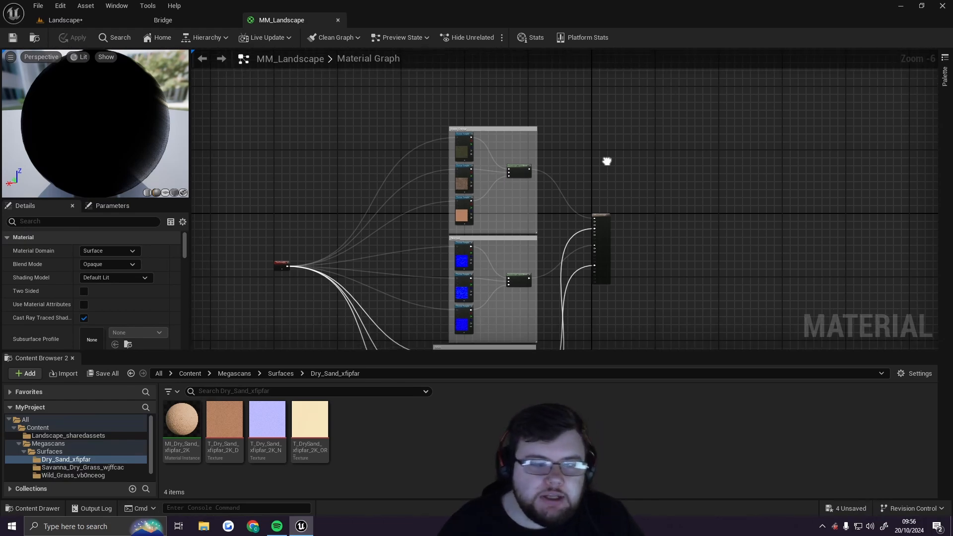
scroll(515, 121, "up", 4)
right_click_drag(514, 121, 529, 342)
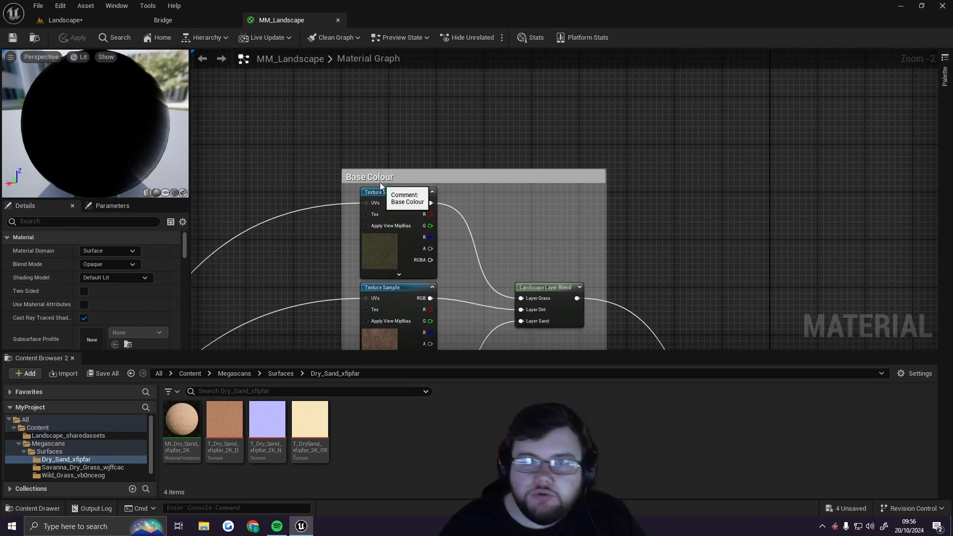
right_click_drag(505, 282, 548, 64)
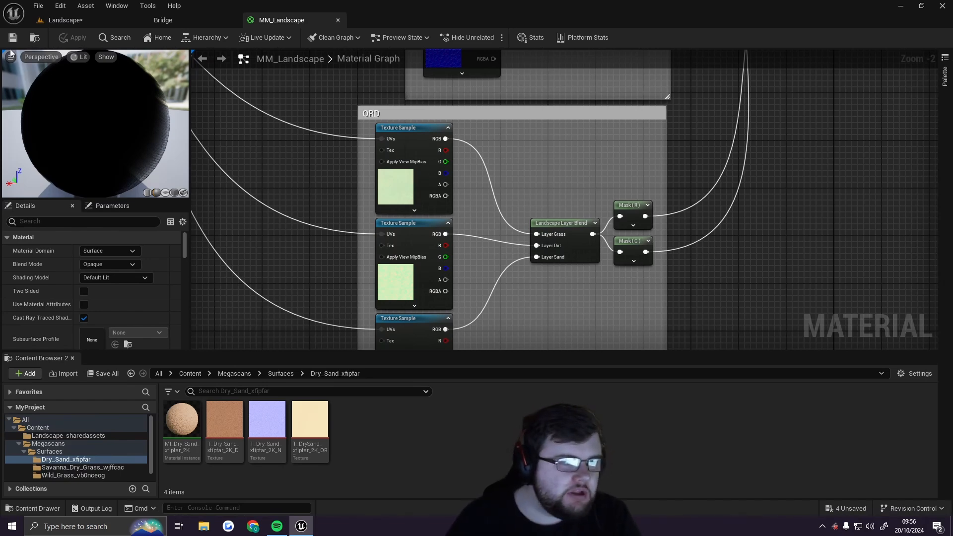
left_click(81, 24)
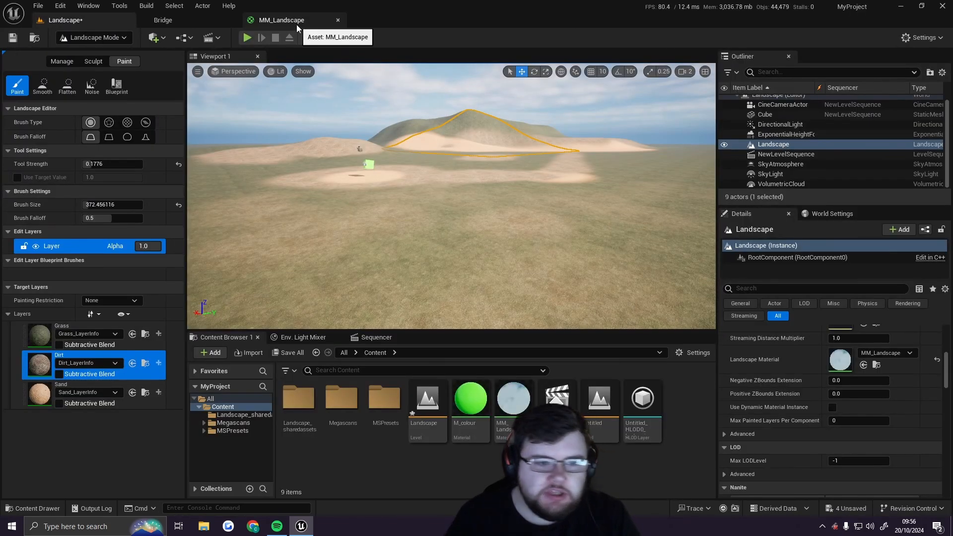